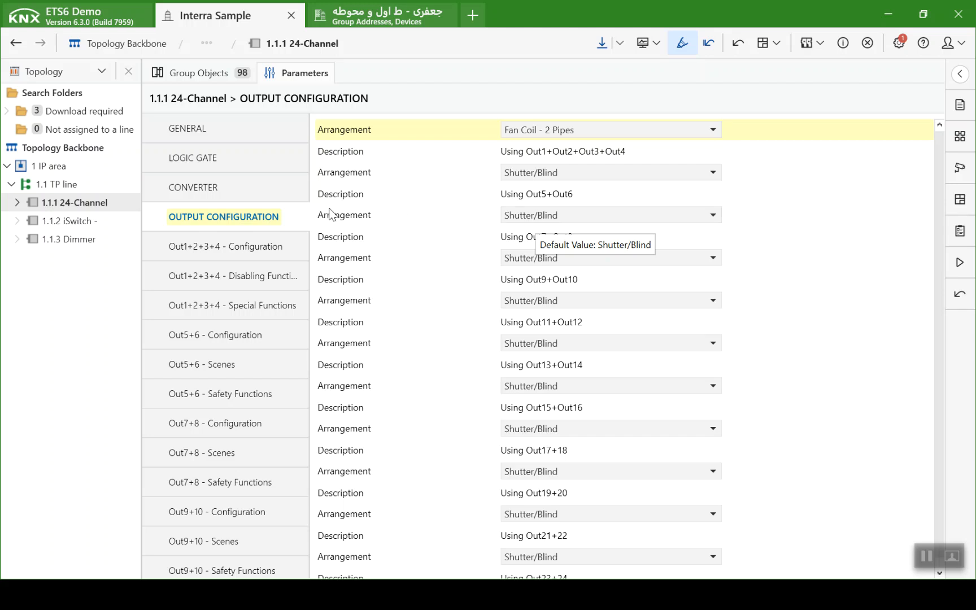
For the Out1+2+3+4 fan coil of the 24-Channel device, set the function to Heating/Cooling and enable manual fan control
click(281, 240)
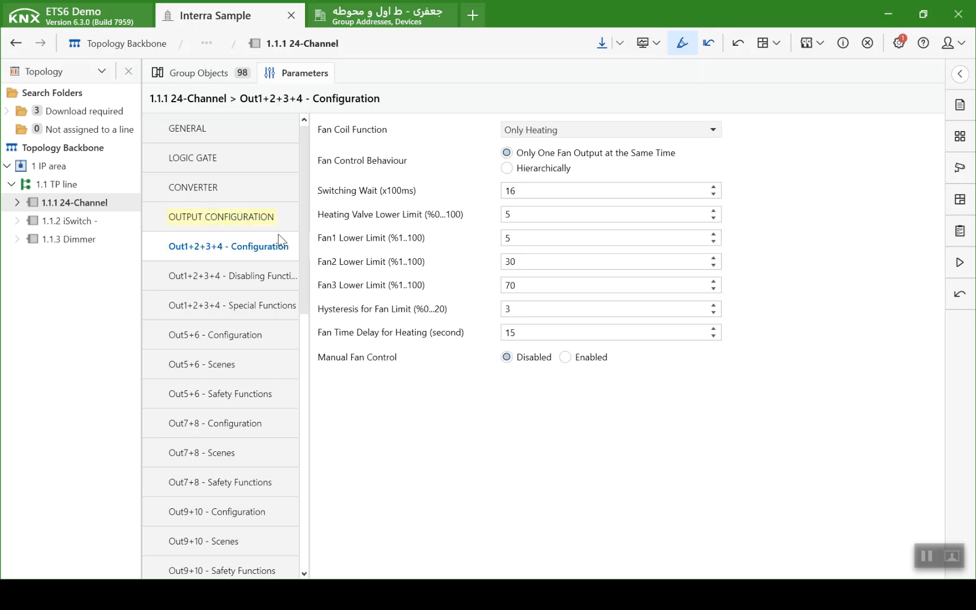
click(580, 134)
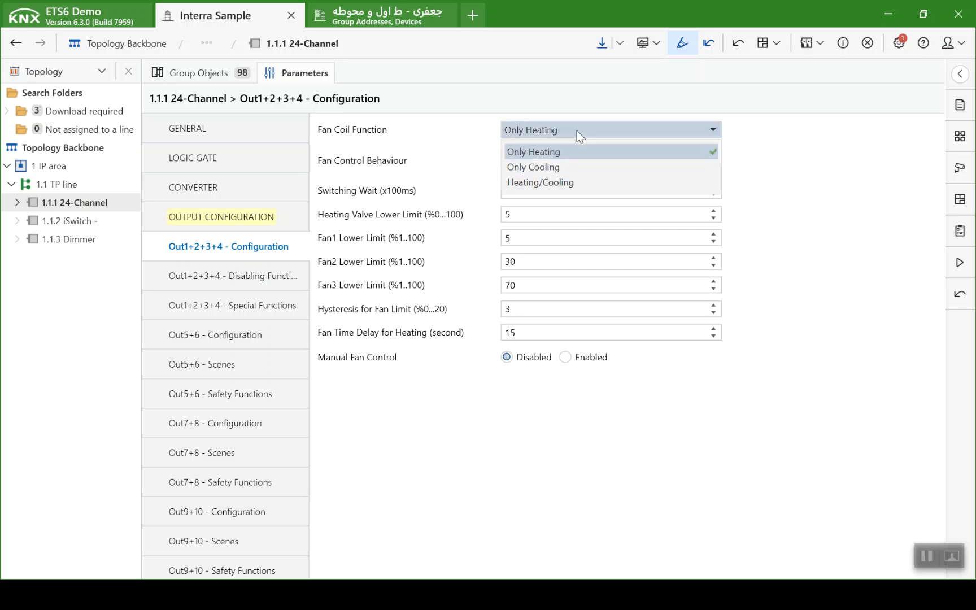
click(561, 176)
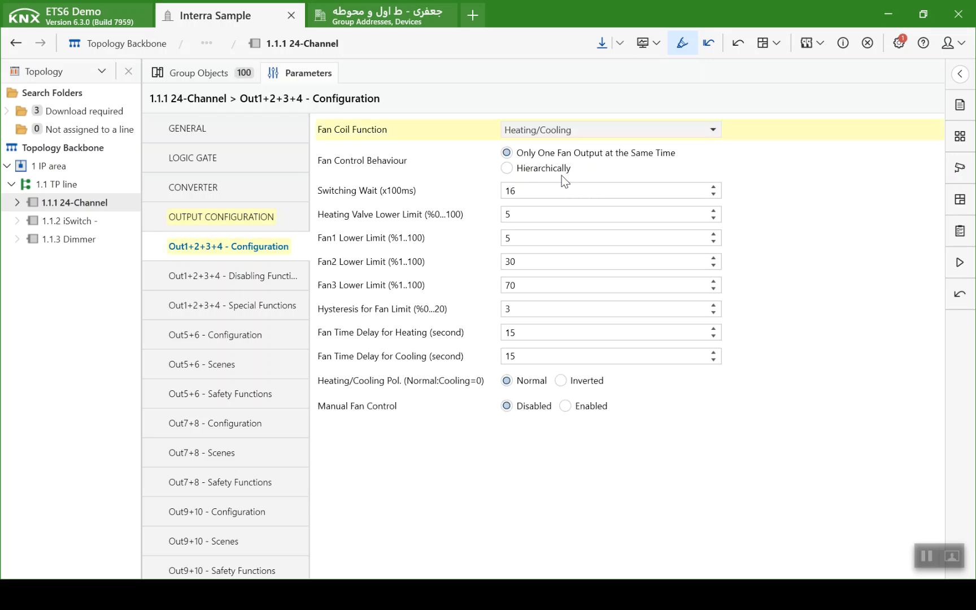
click(561, 410)
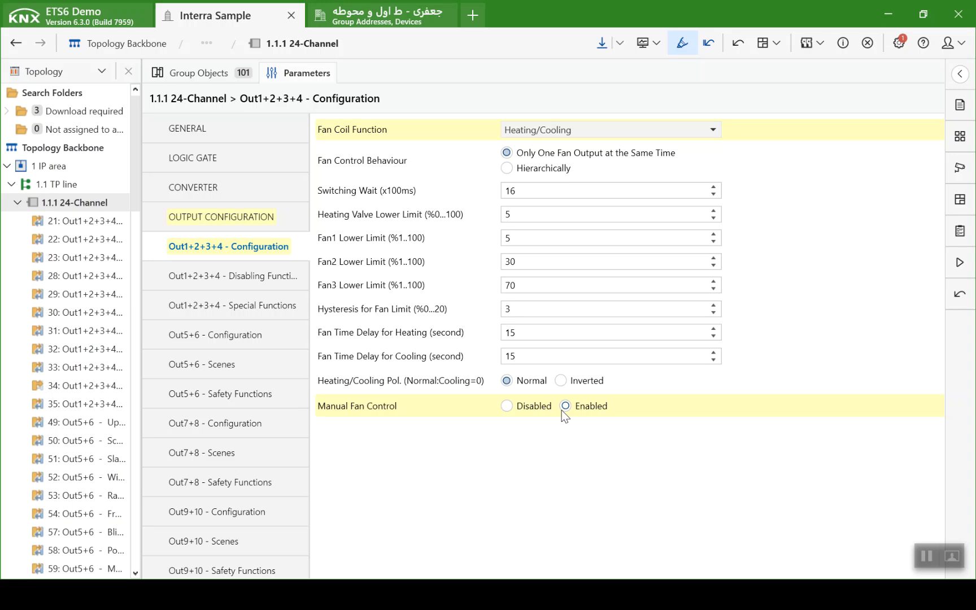
Set the feedback type in the Out1+2+3+4 special functions to Fan Levels Individually
click(274, 300)
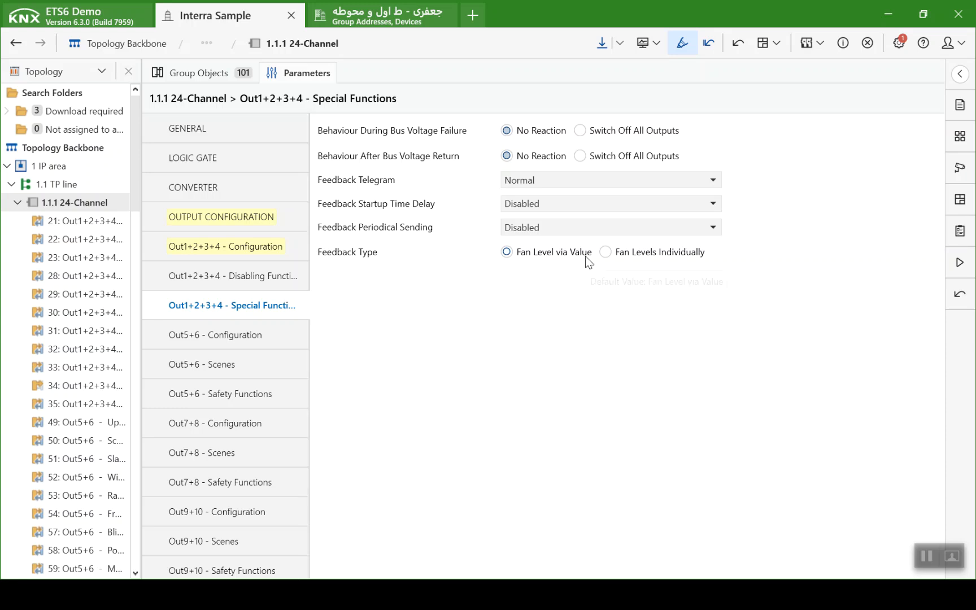
click(605, 252)
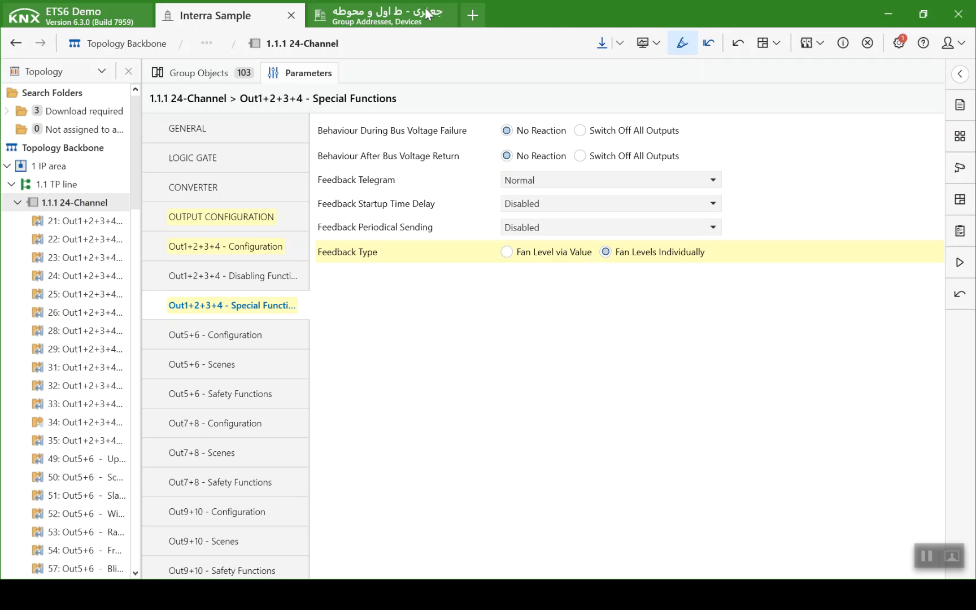
Examine the 24-Channel device's Out1+2+3+4 group objects, covering fan levels, heating/cooling commands, automatic mode return and feedback
click(249, 81)
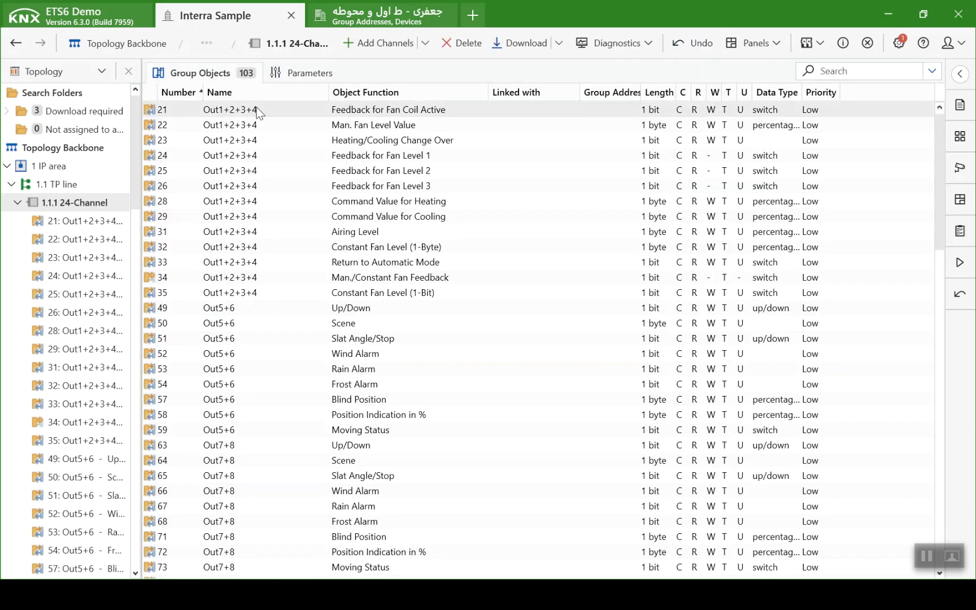
click(261, 129)
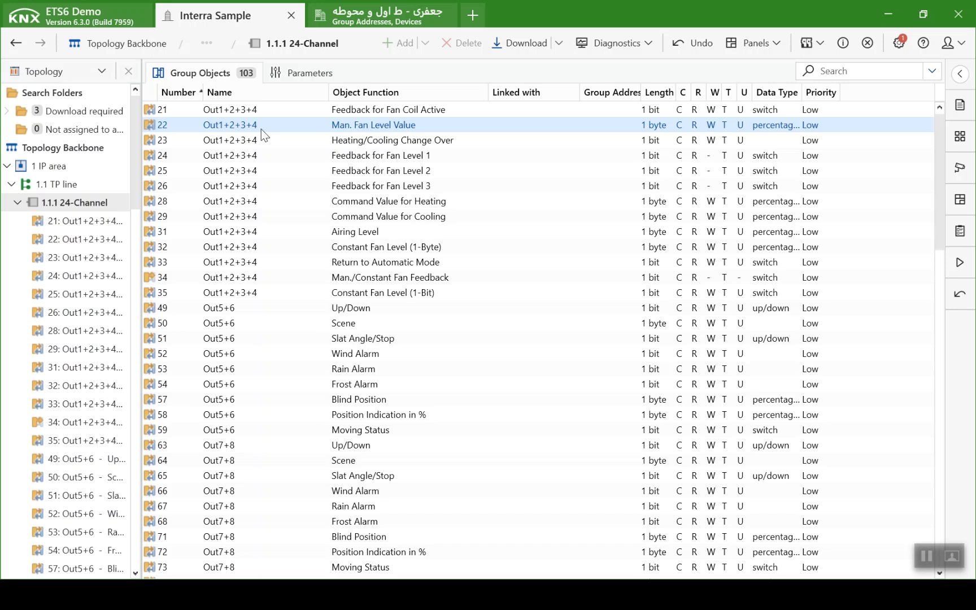
click(261, 137)
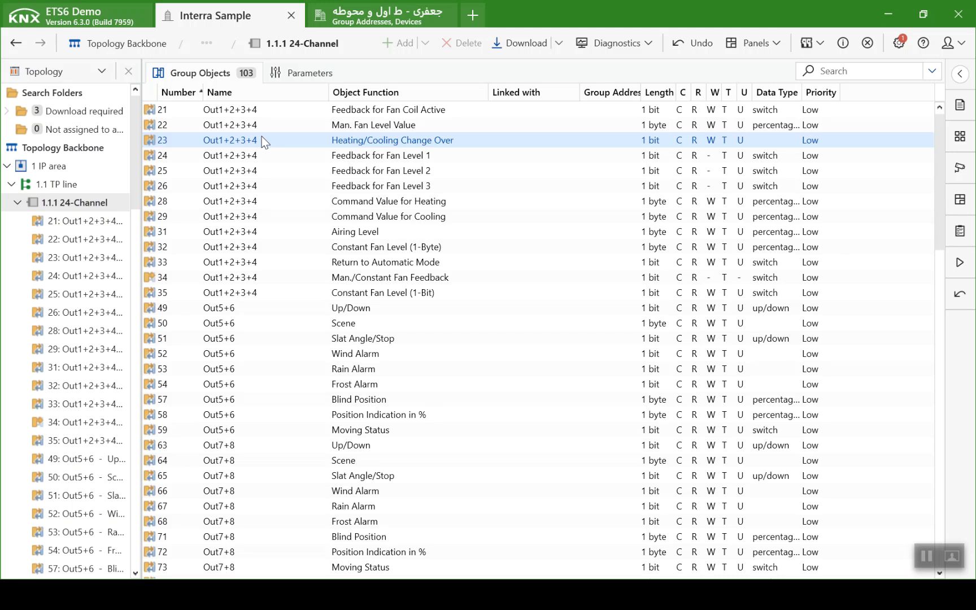
click(261, 157)
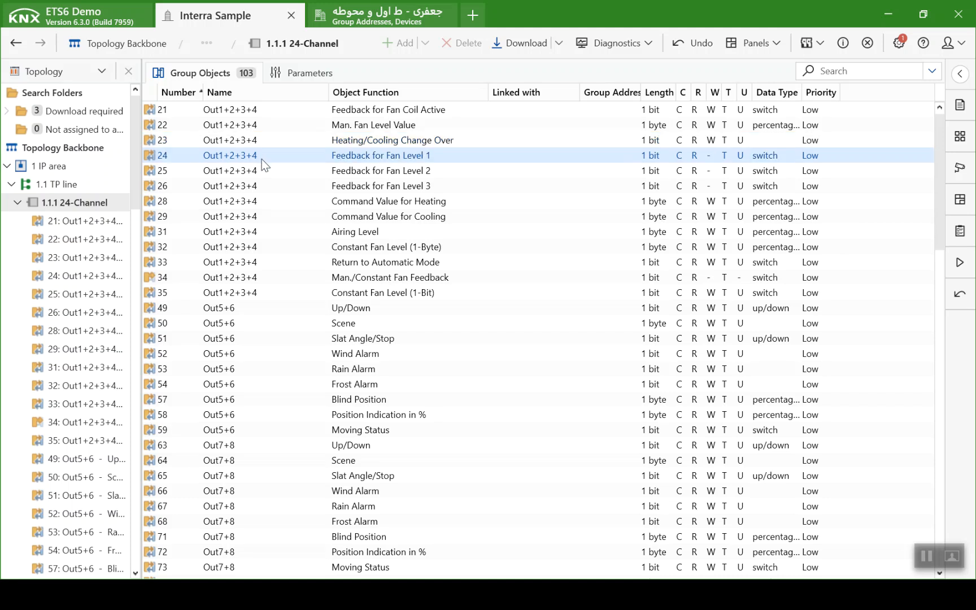
click(254, 187)
click(251, 203)
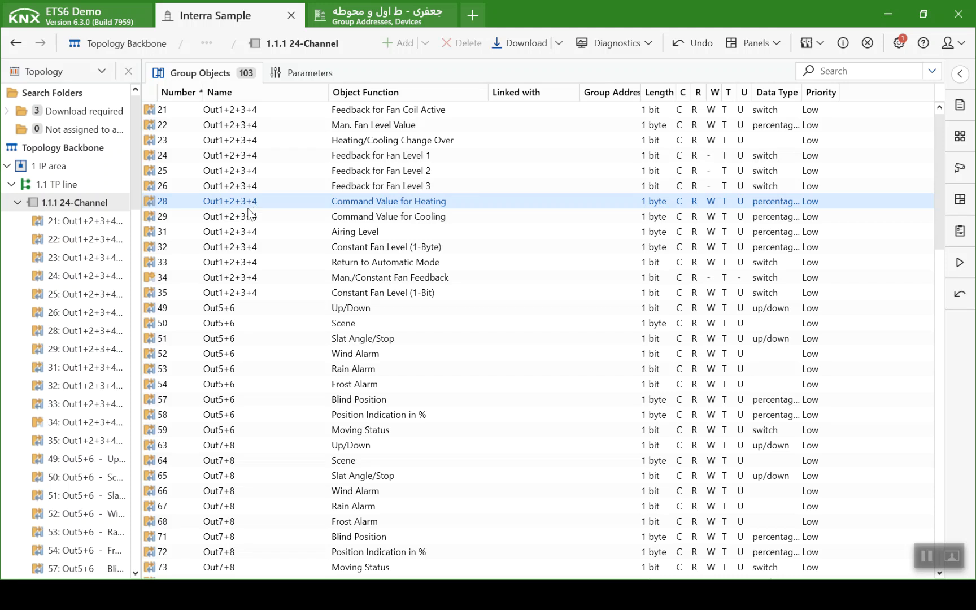
click(251, 217)
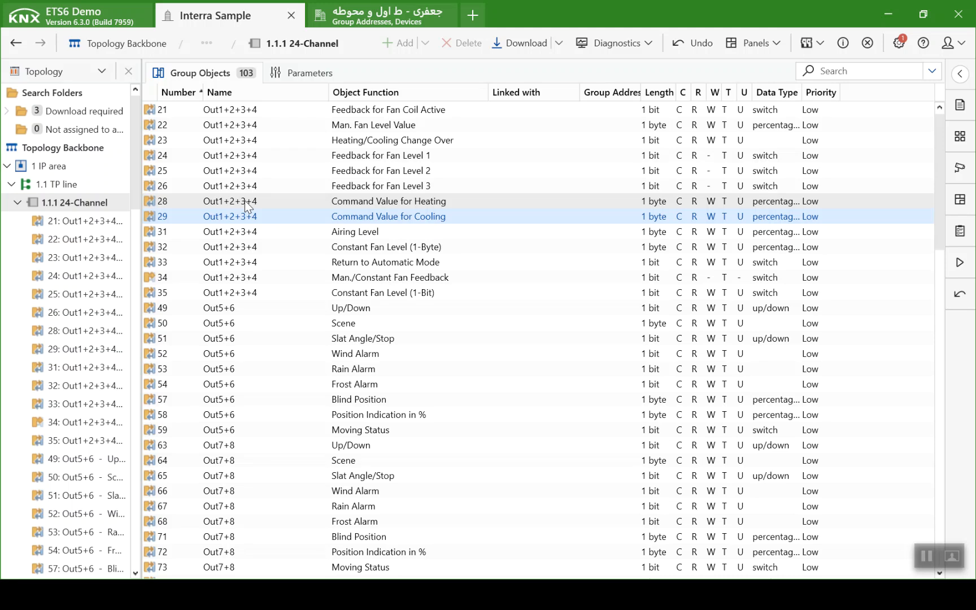
click(245, 248)
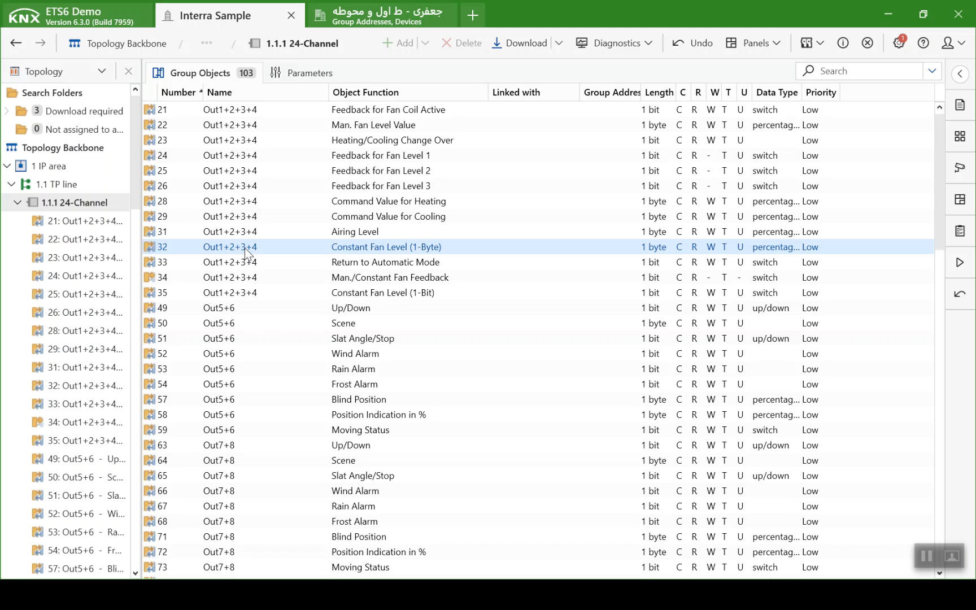
click(247, 263)
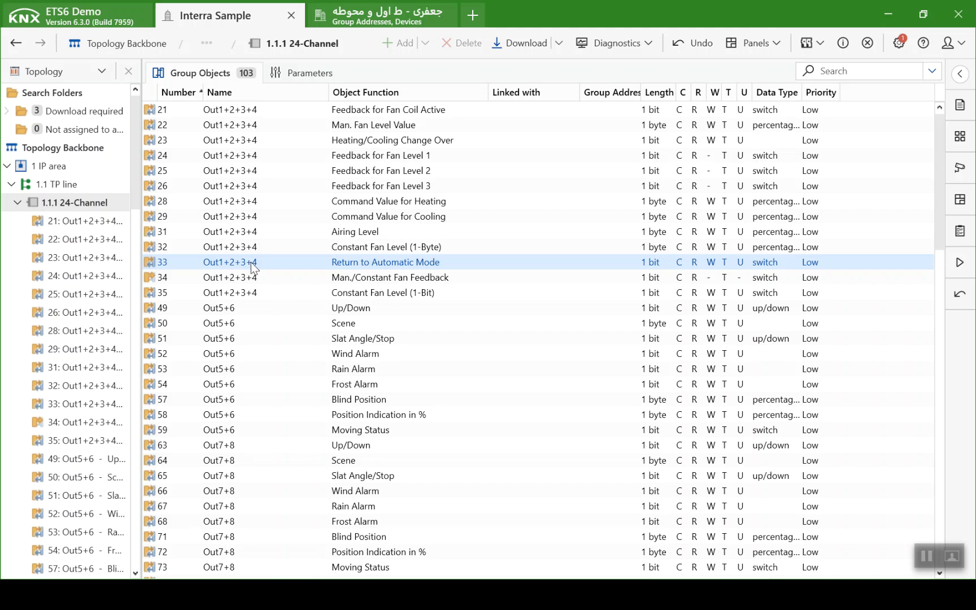
click(259, 277)
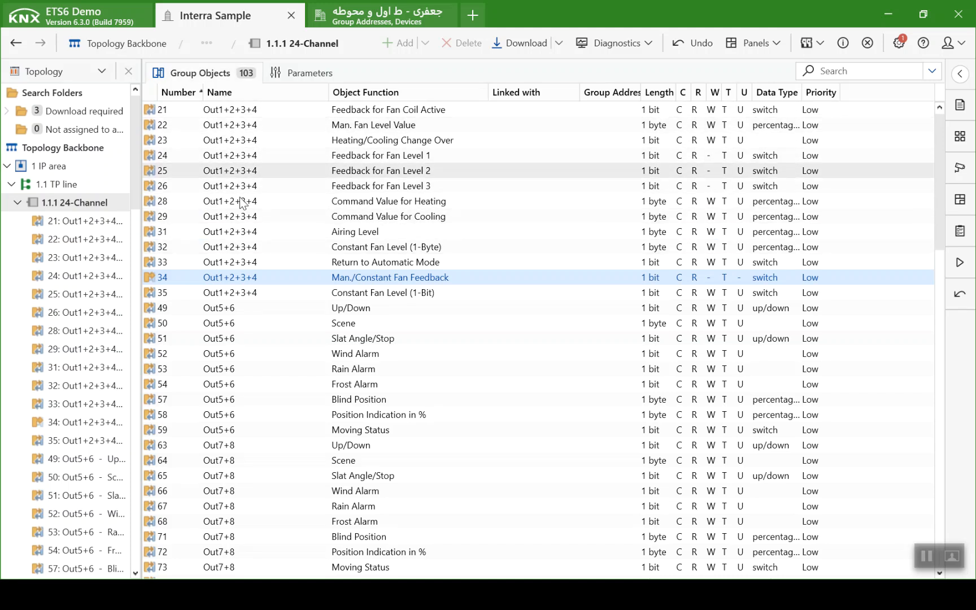
Collapse the 24-Channel device in the topology and open the parameters of the 1.1.2 iSwitch device
click(19, 206)
click(18, 204)
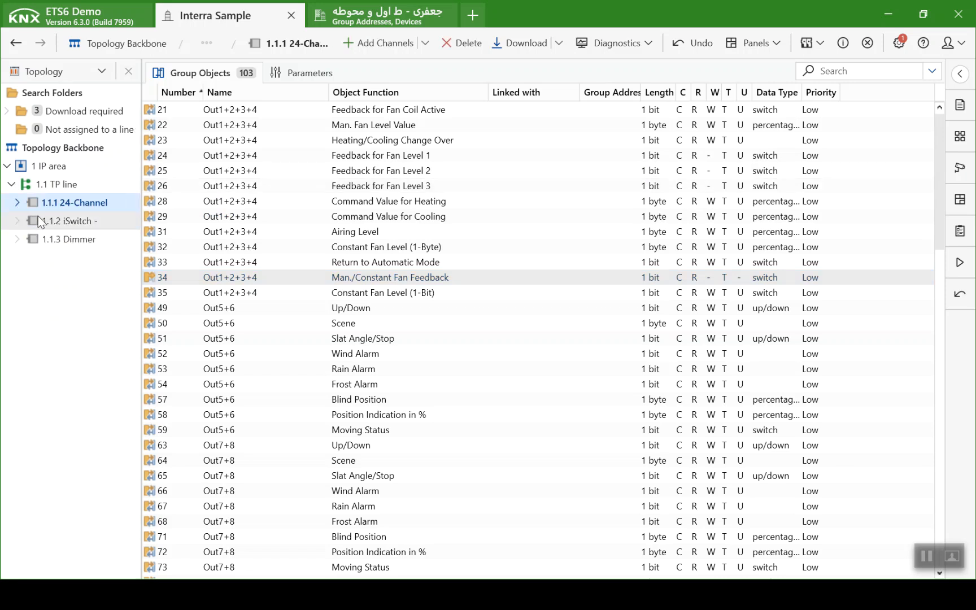
click(39, 217)
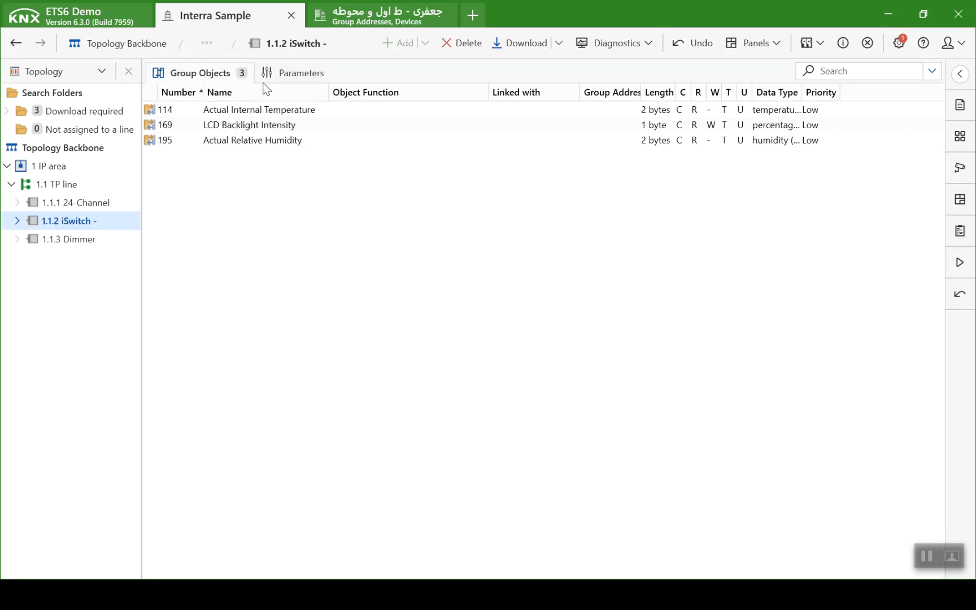
click(288, 70)
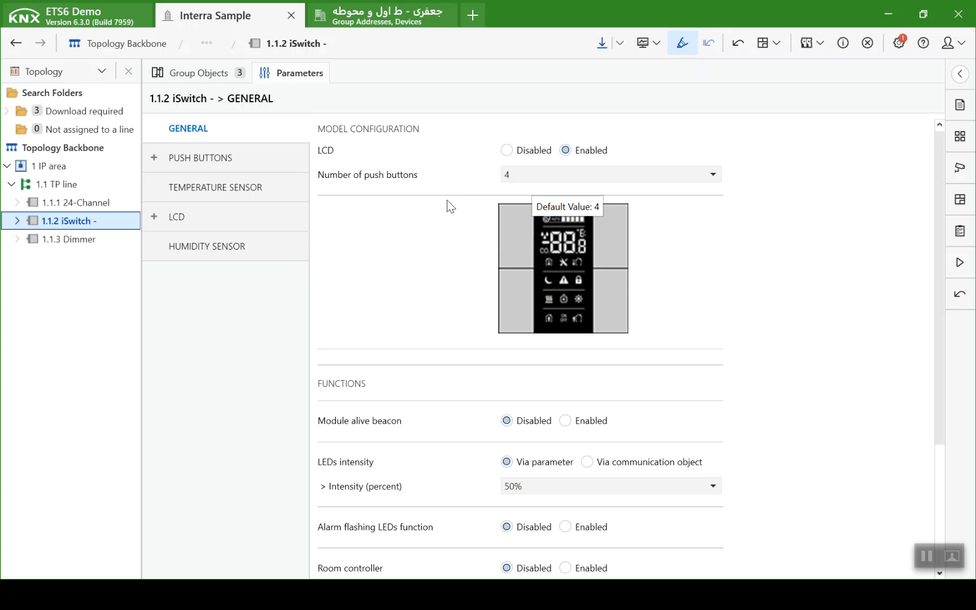
key(alt+Tab)
key(alt+Tab)
key(alt+Tab)
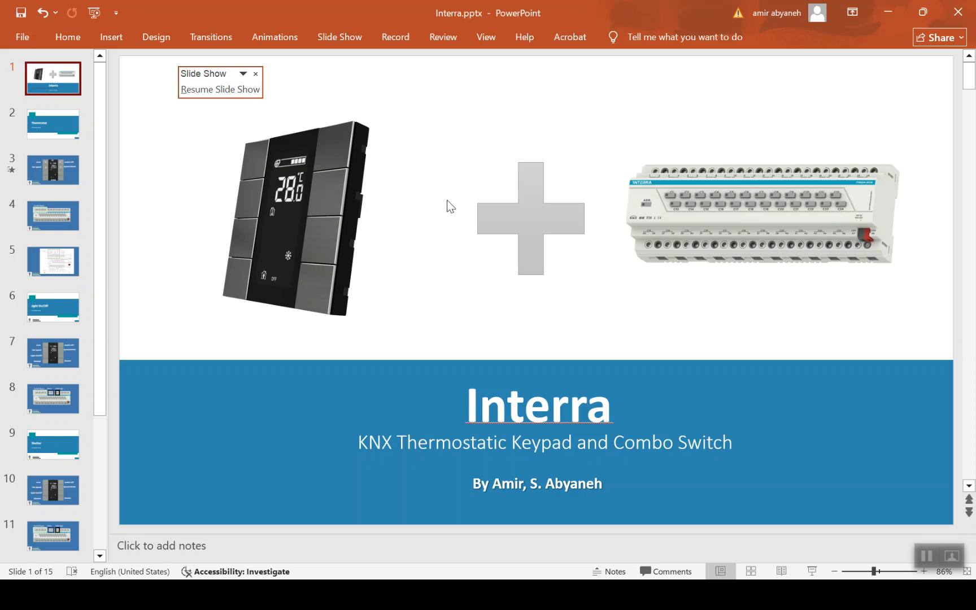
key(alt+Tab)
key(alt+Tab)
key(alt+Tab)
key(alt+Tab)
key(alt+Tab)
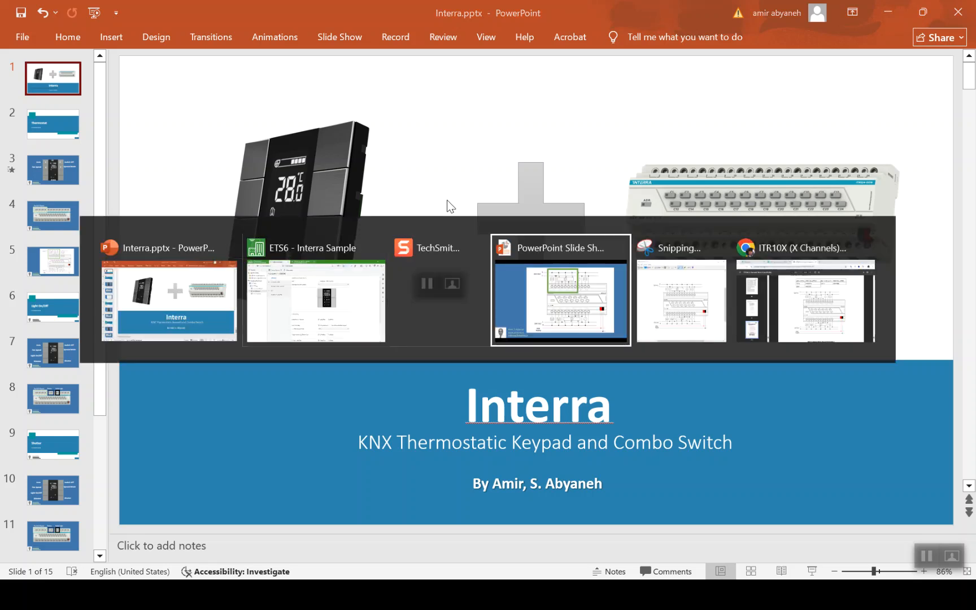
key(alt+Tab)
key(alt+Tab)
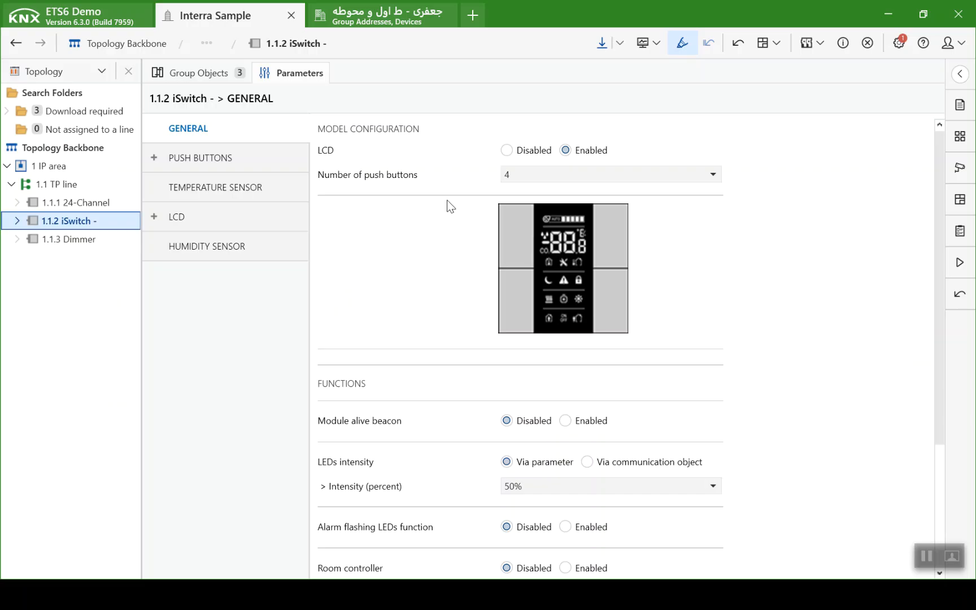
In the iSwitch general settings, set the number of push buttons to 8 and enable the room controller and fan control
click(509, 174)
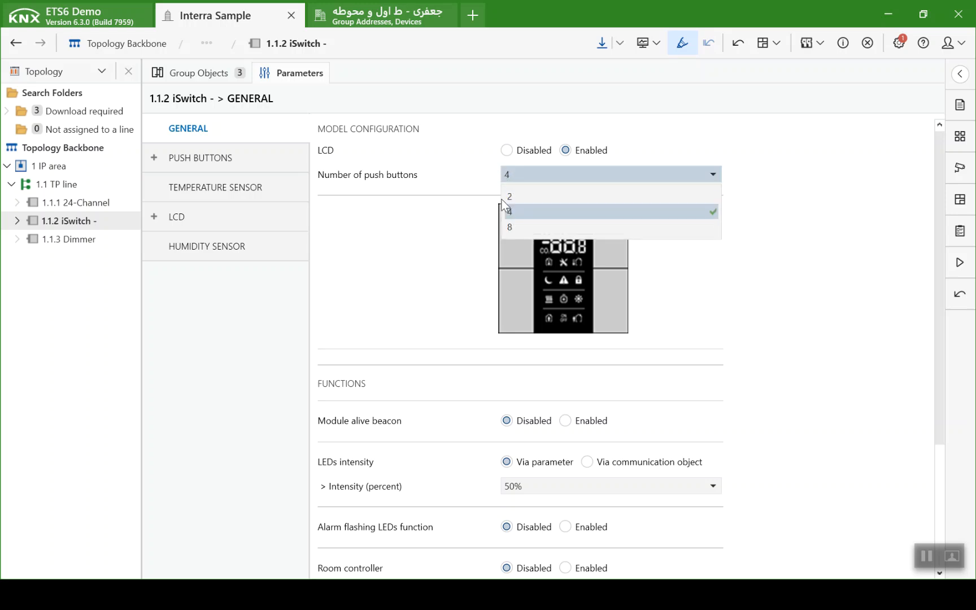
click(521, 228)
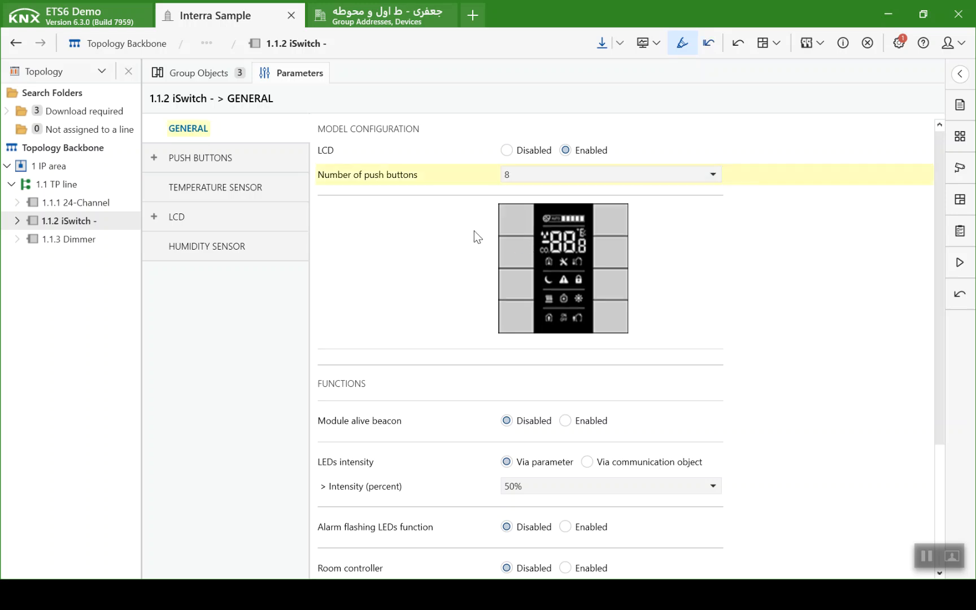
scroll(473, 231, down, 3)
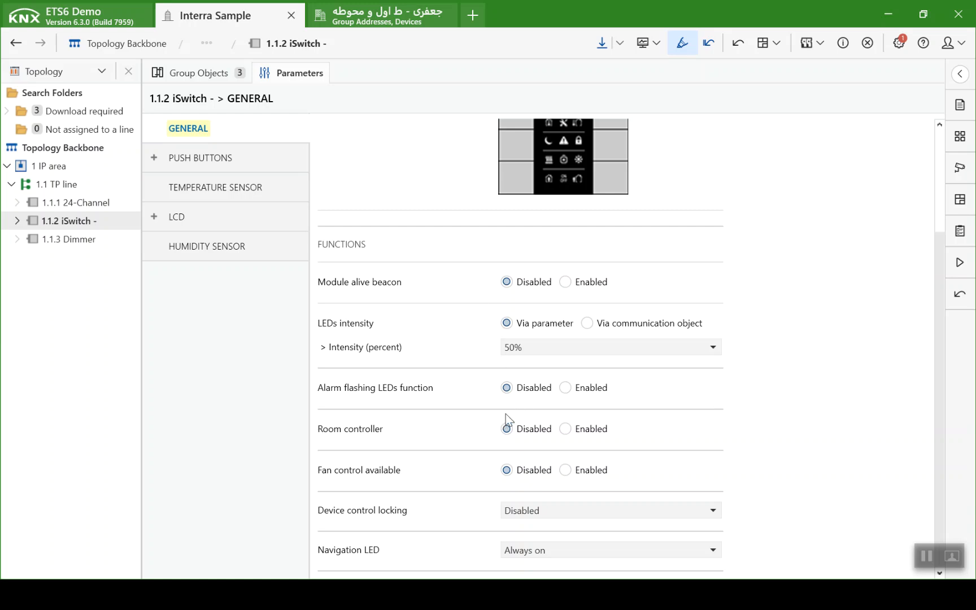
click(570, 428)
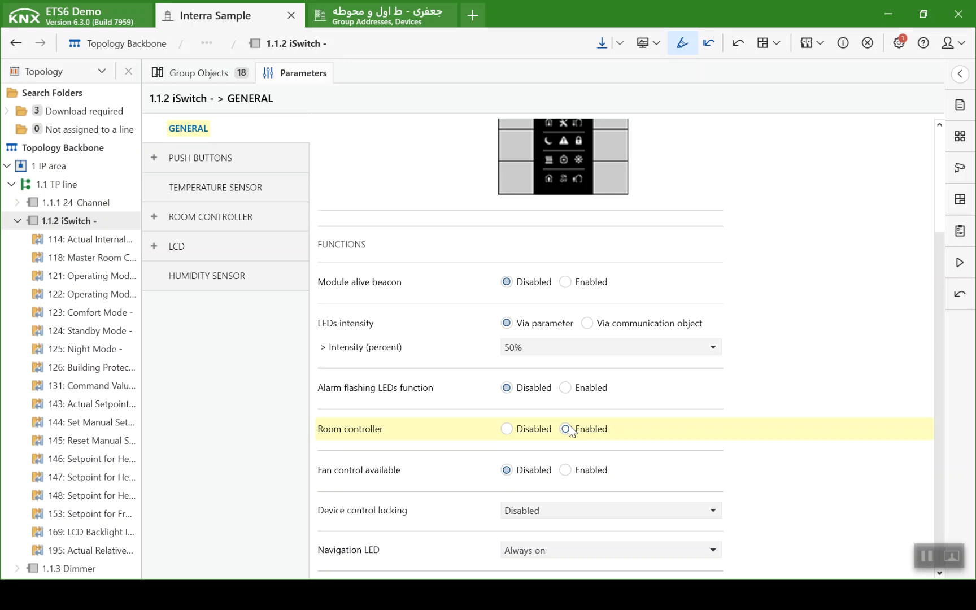
click(564, 470)
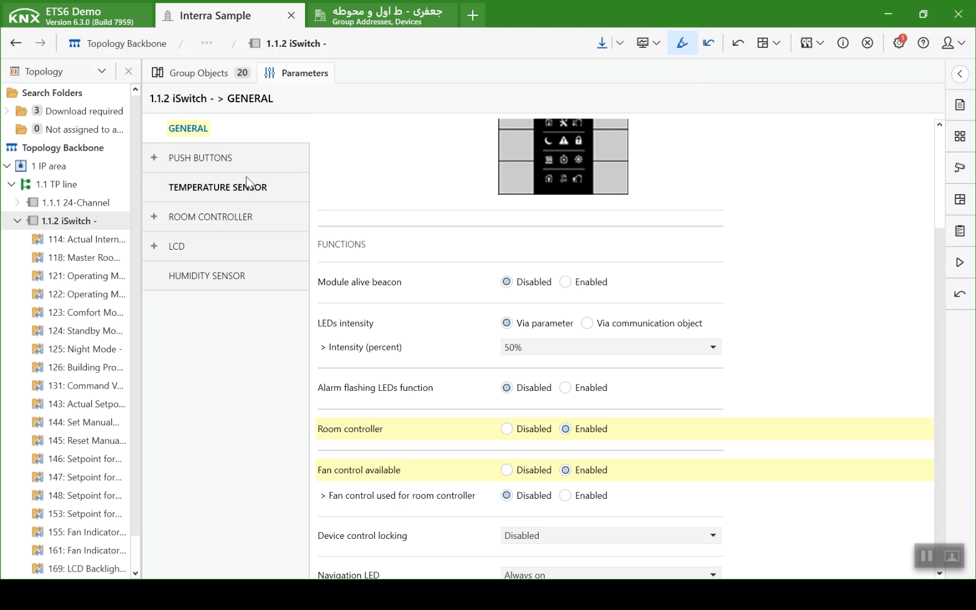
Set Push Button 1's function to Switching, with Off / - as its on press / on release action
click(165, 158)
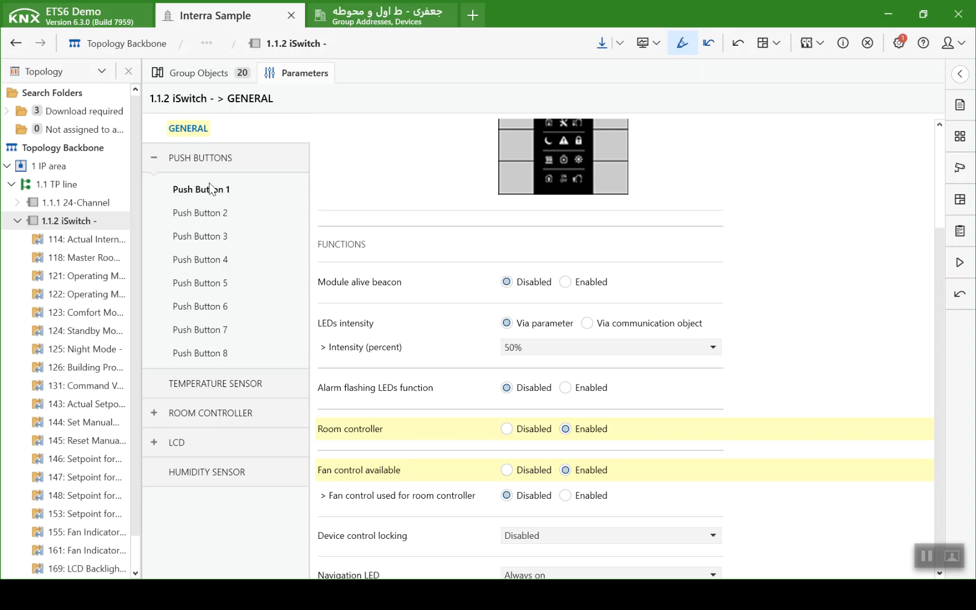
click(216, 192)
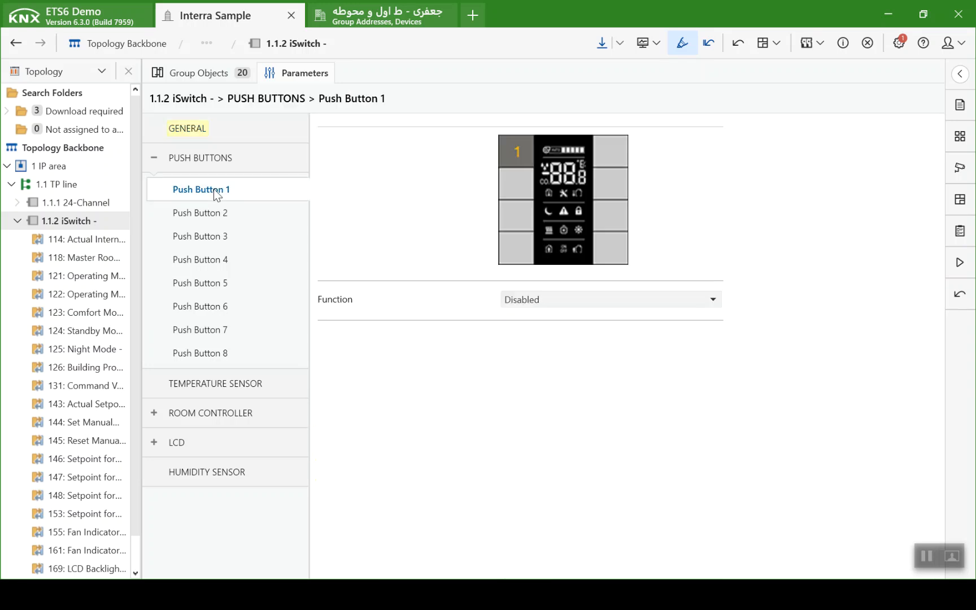
click(535, 299)
click(543, 337)
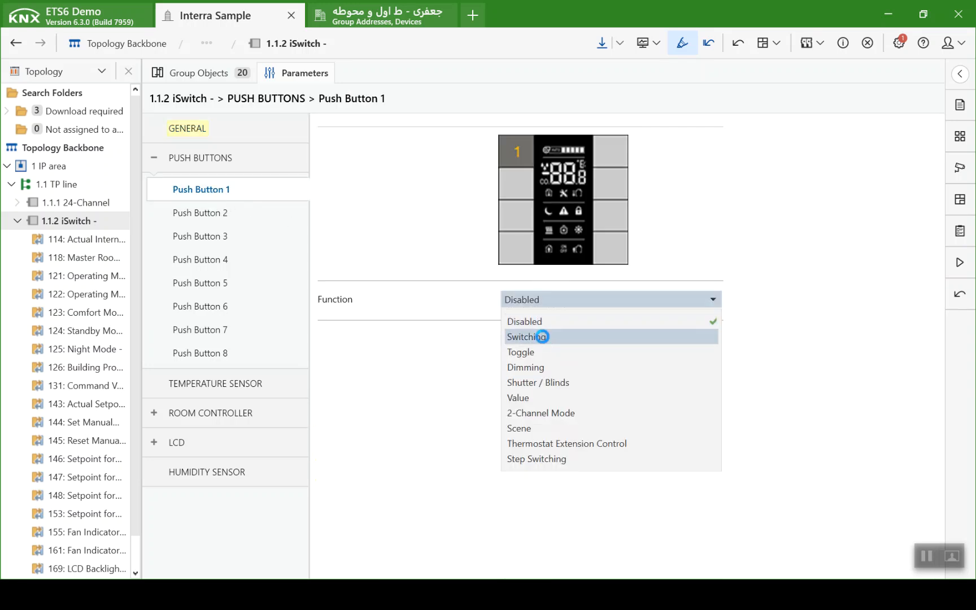
click(542, 339)
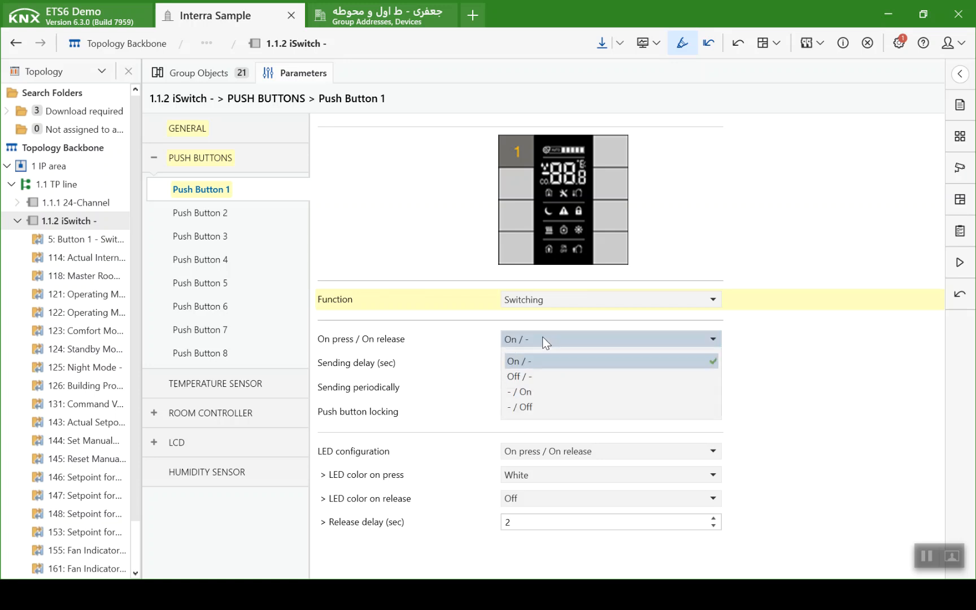
click(540, 378)
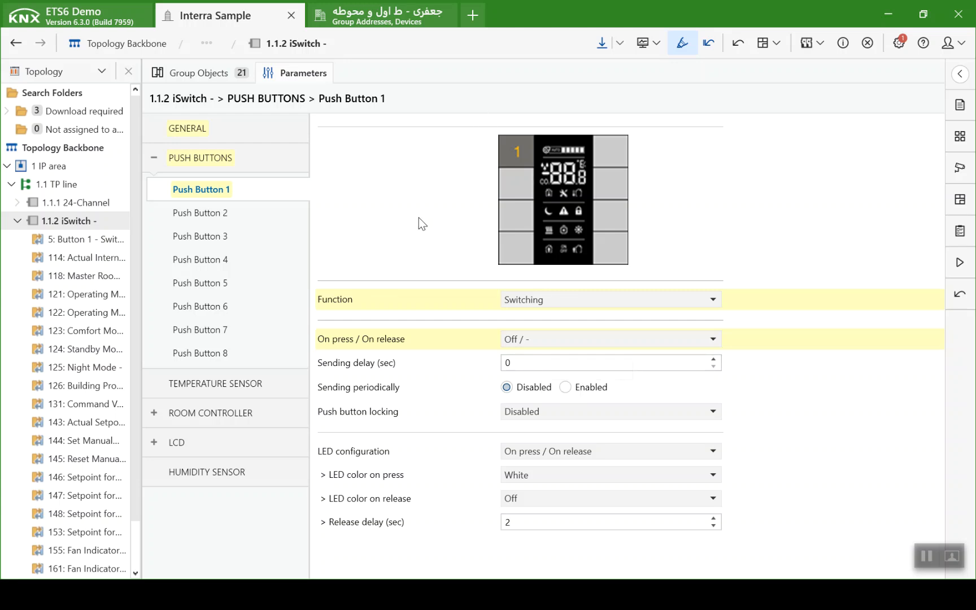
Switch to PowerPoint to check the thermostat button assignments on slide 3 of Interra.pptx, and return to ETS6
key(alt+Tab)
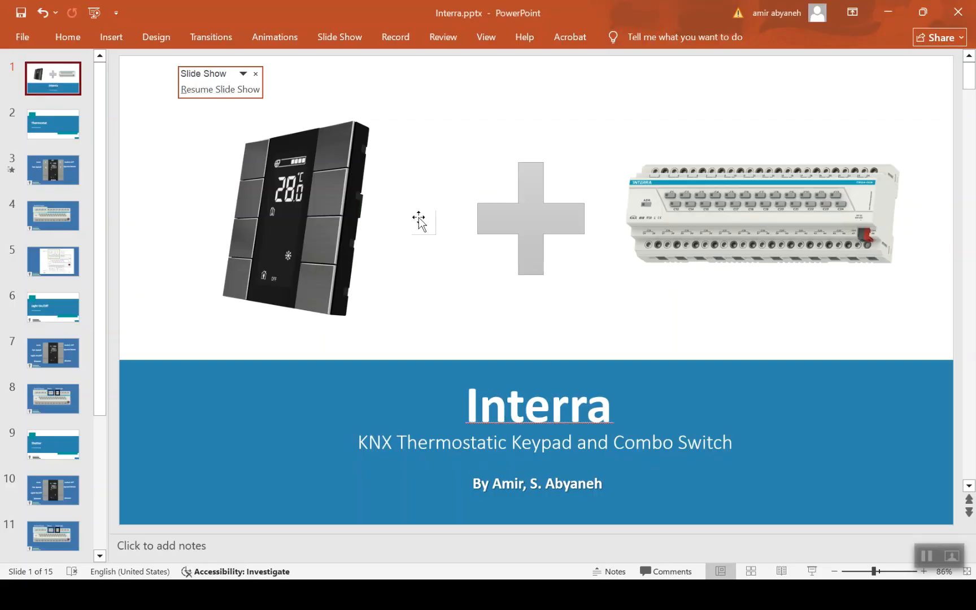
click(44, 164)
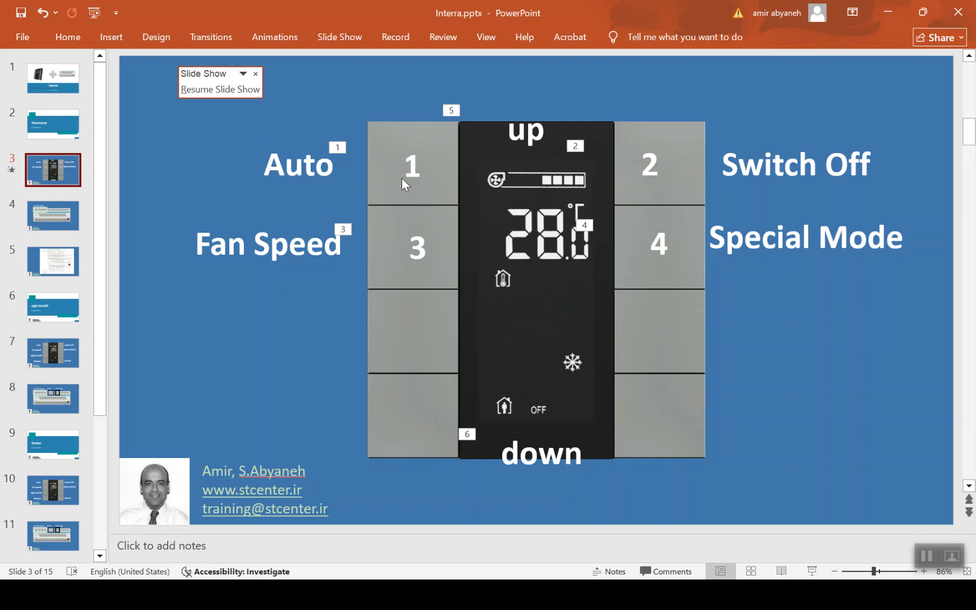
key(alt+Tab)
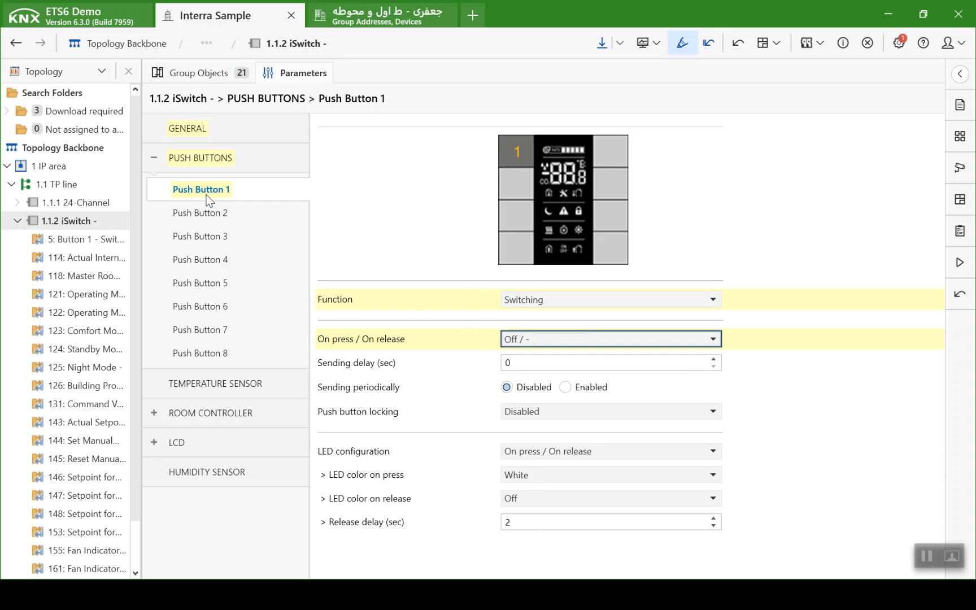
Set Push Button 2's function to Value and its value on release to None
click(206, 216)
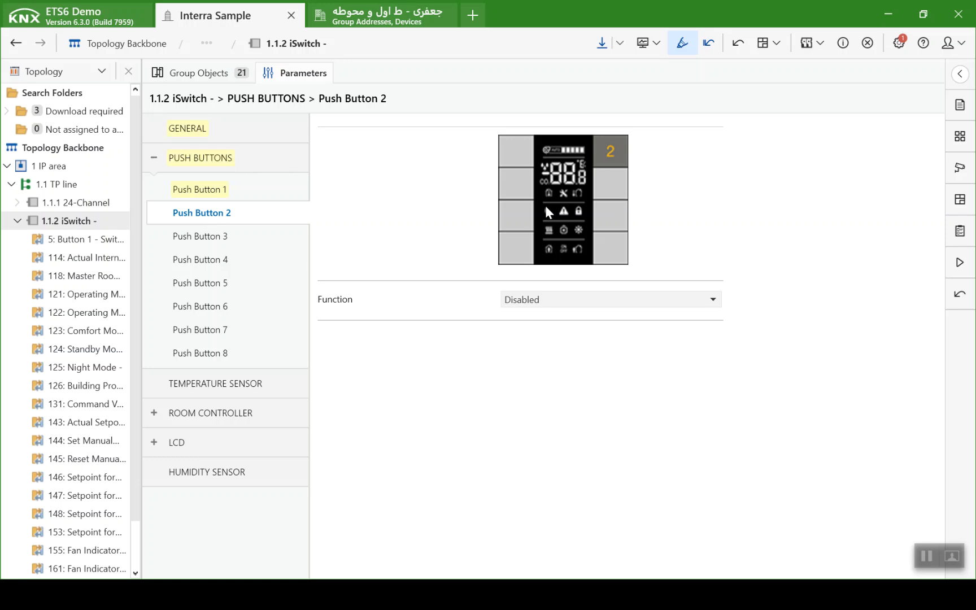
click(575, 299)
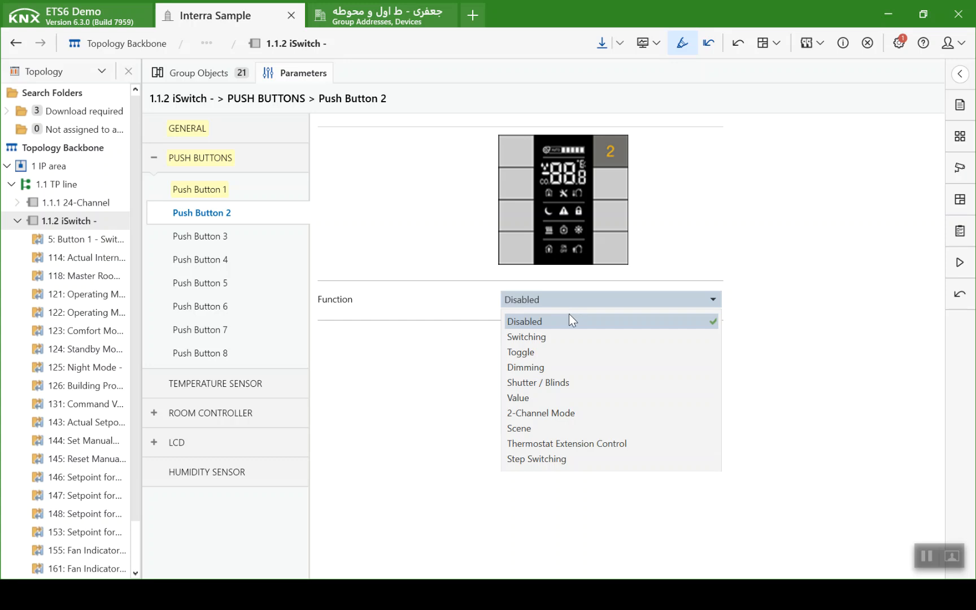
click(569, 399)
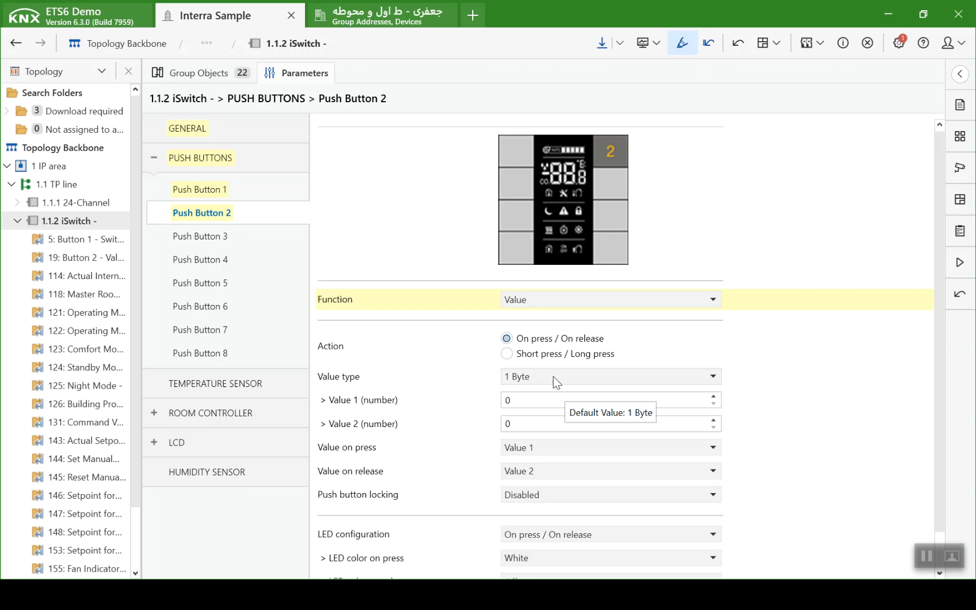
click(545, 470)
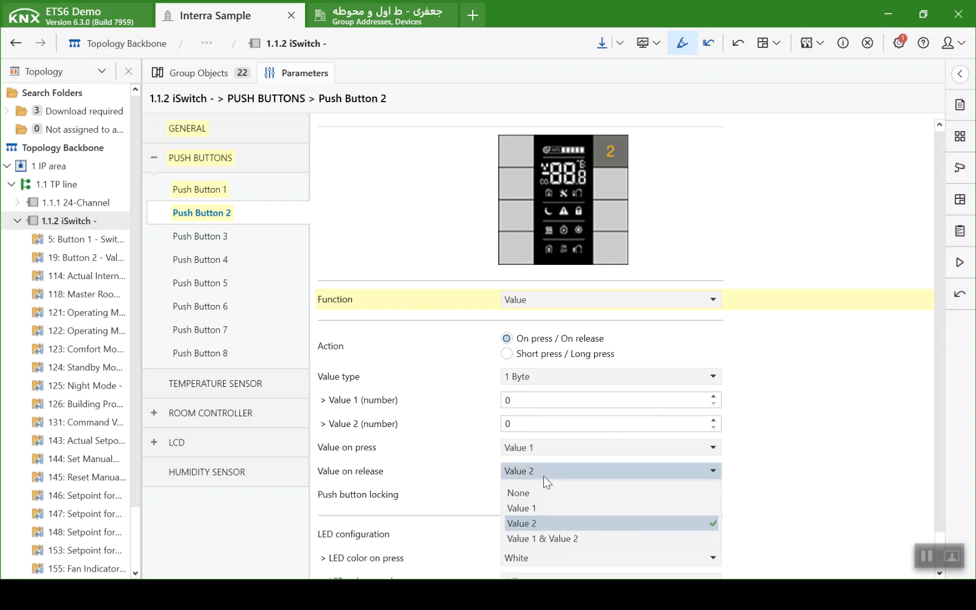
click(536, 493)
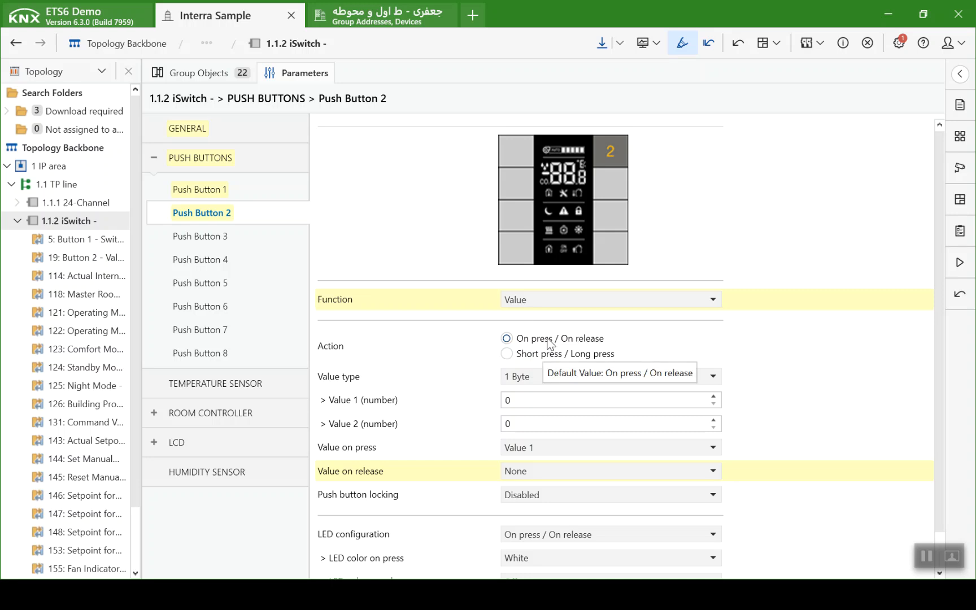
Check the button assignments on the PowerPoint slide, return to ETS6 and set Push Button 3 to Step Switching with a stepping number of 3
click(241, 239)
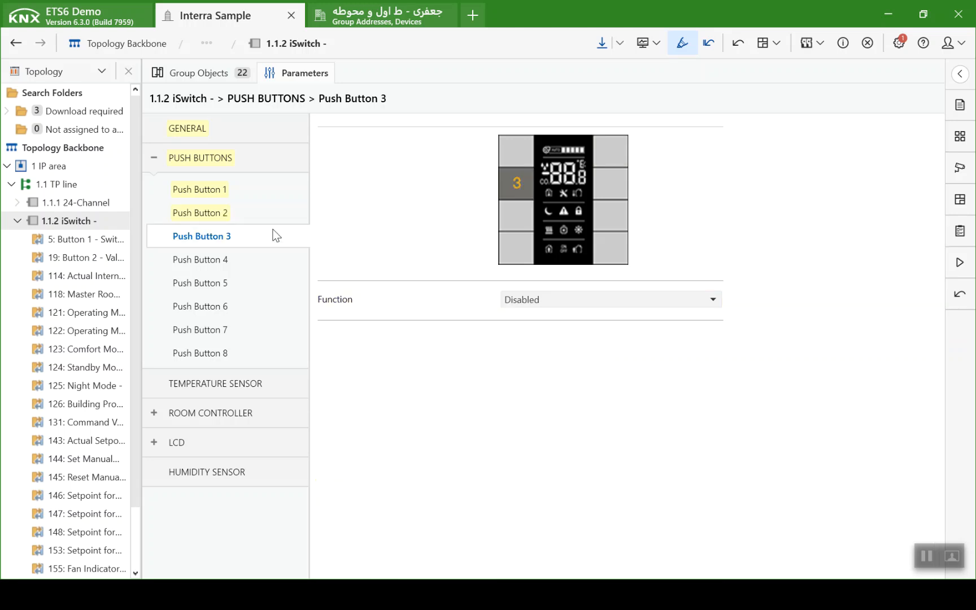
key(alt+Tab)
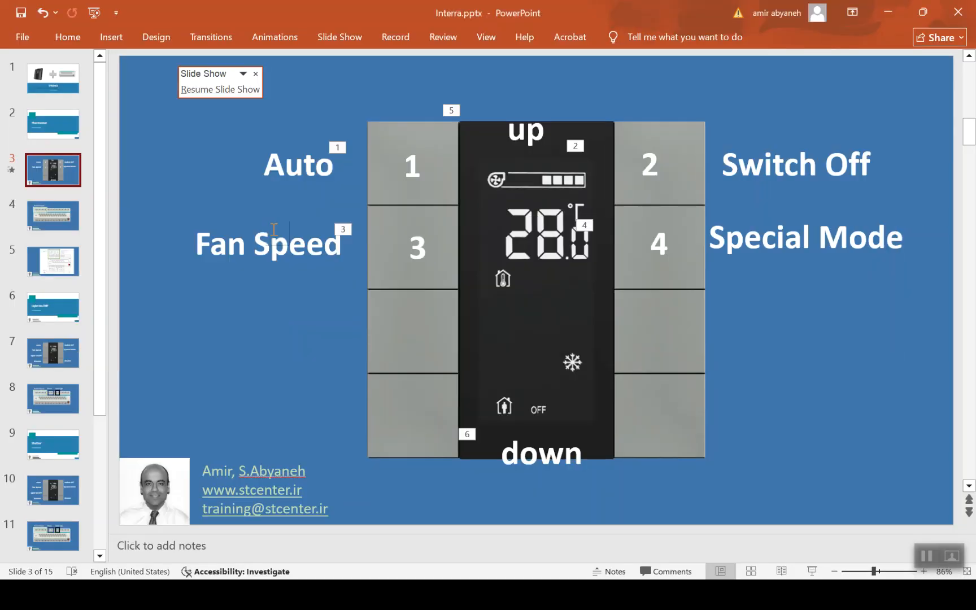
key(alt+Tab)
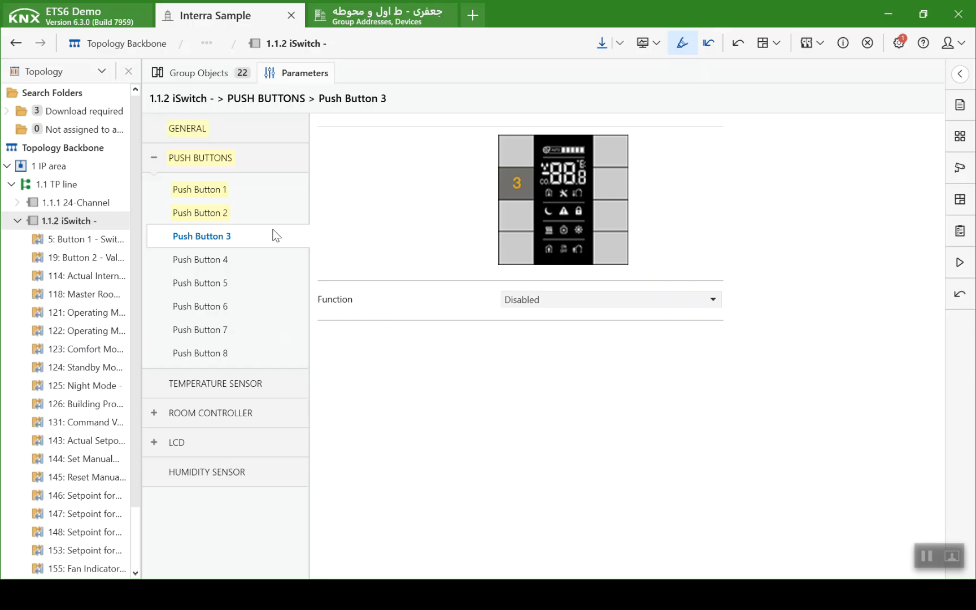
click(525, 305)
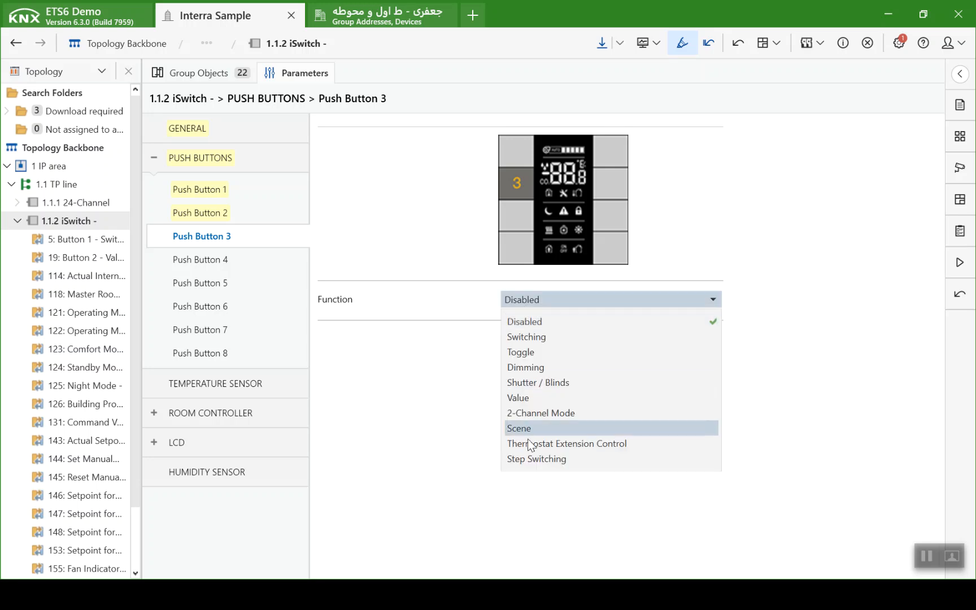
click(532, 459)
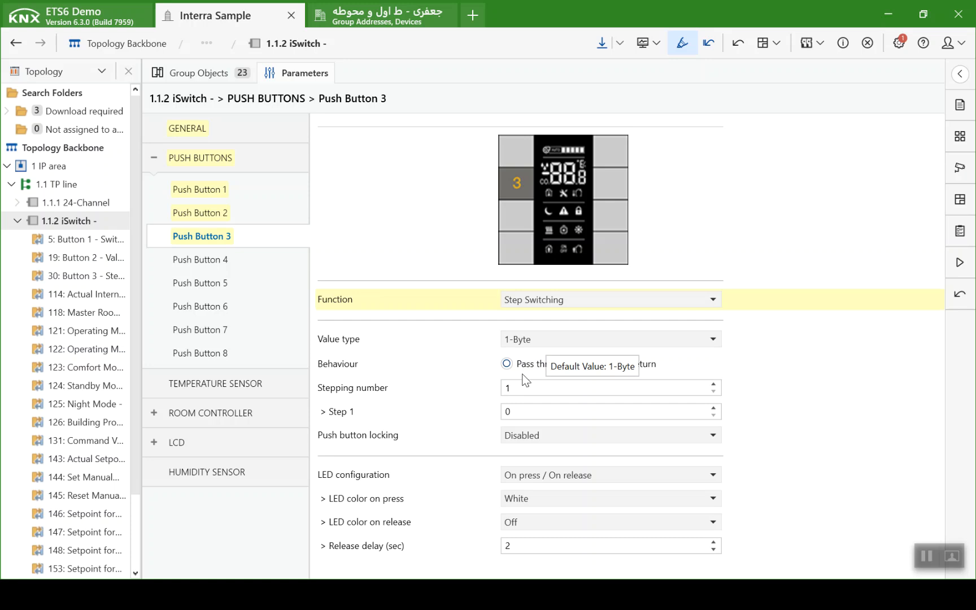
double_click(507, 389)
text(3)
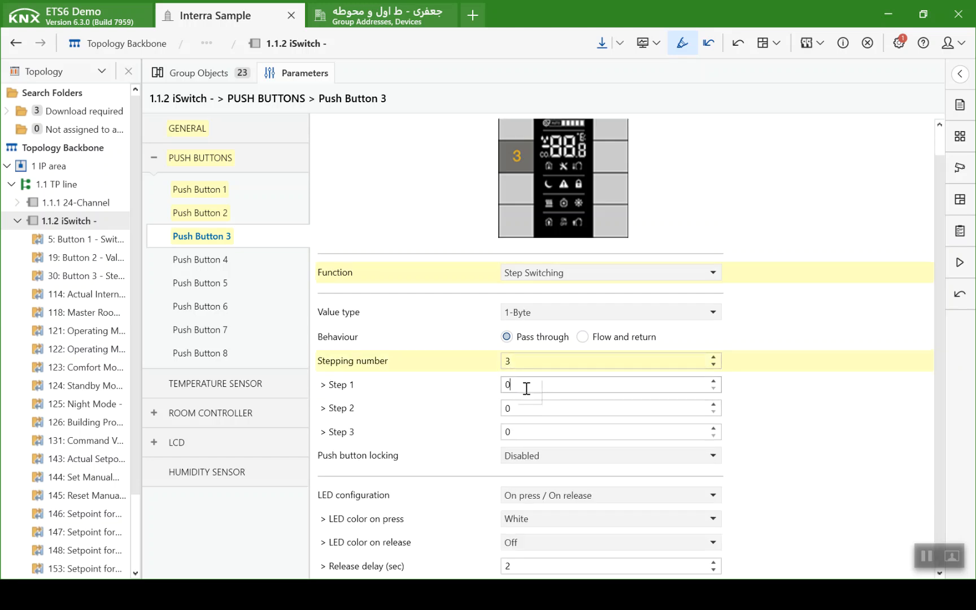
Set Push Button 3's Step 1, Step 2 and Step 3 values to 1, 2 and 3, with Pass through as the behaviour
double_click(508, 385)
text(1)
key(Tab)
text(2)
double_click(514, 429)
text(3)
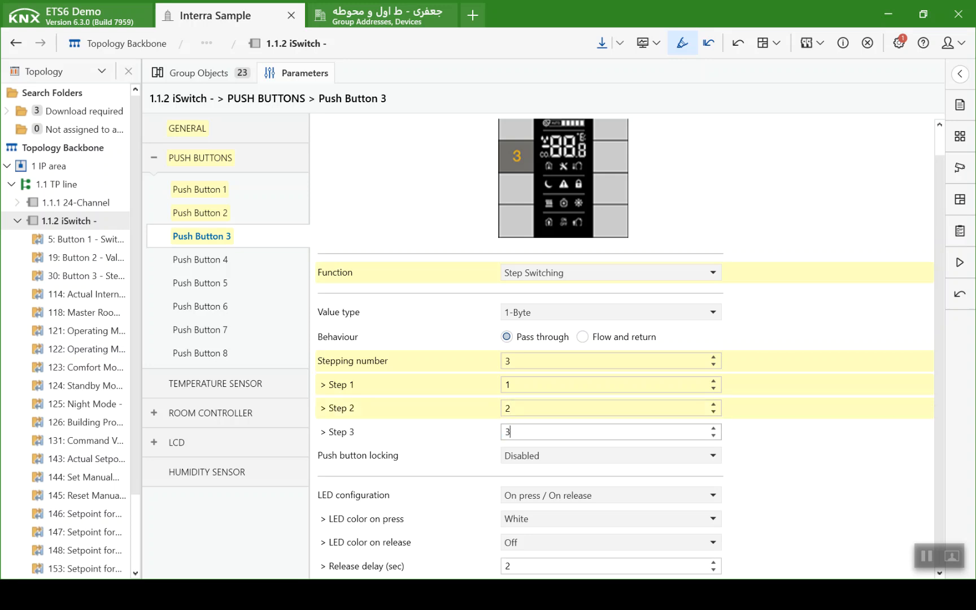
key(Return)
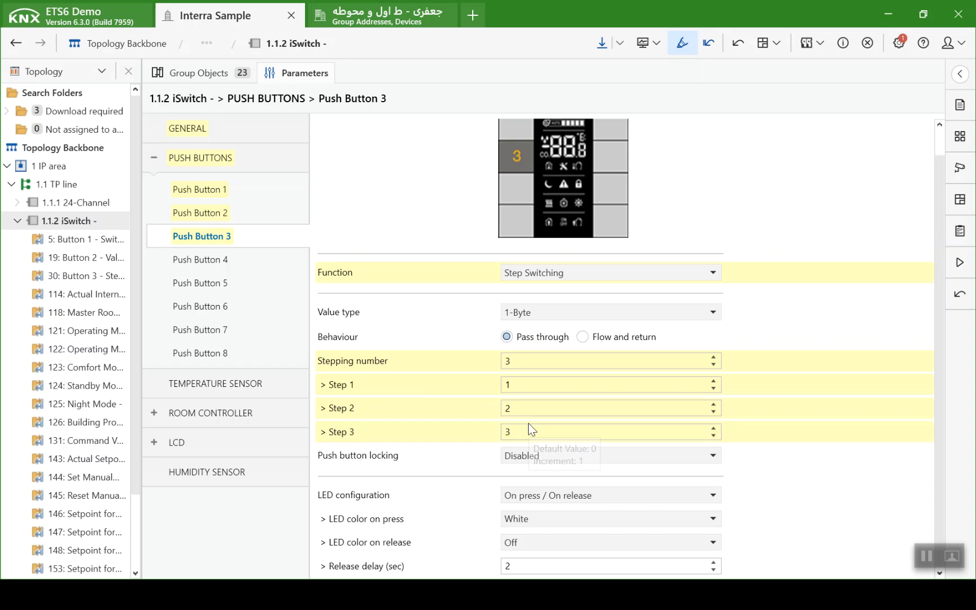
click(507, 336)
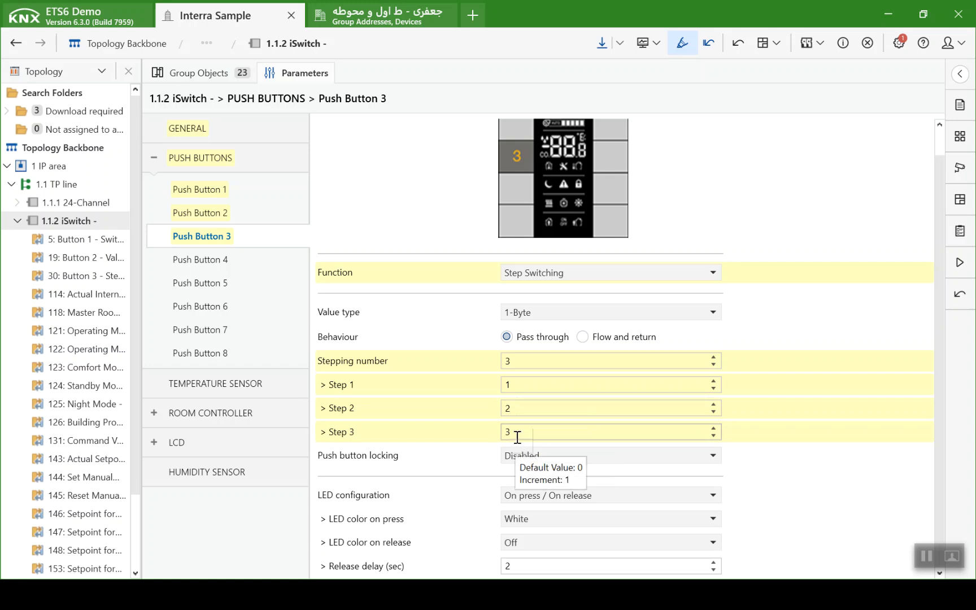
Set Push Button 4's function to Thermostat Extension Control
click(279, 259)
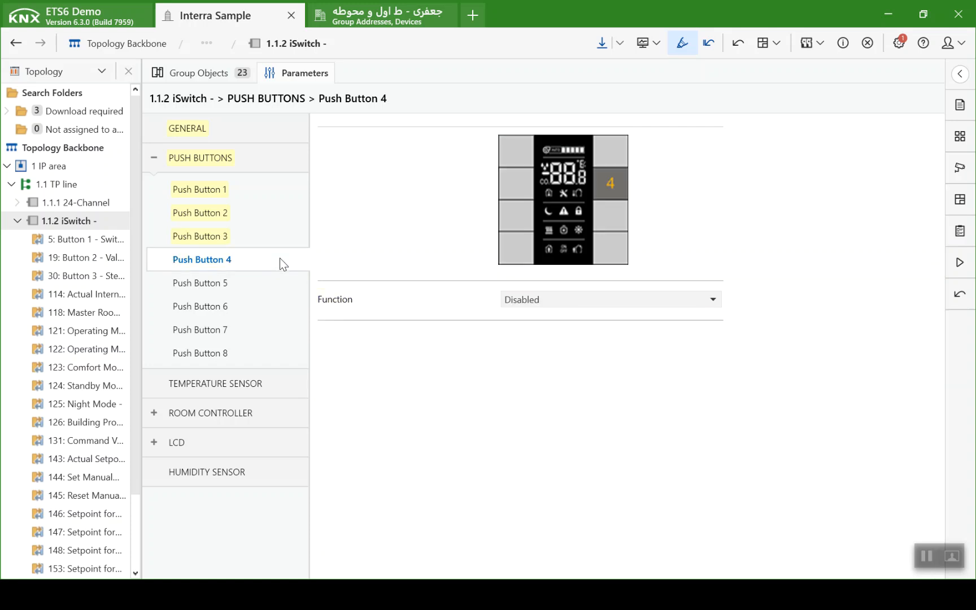
click(527, 300)
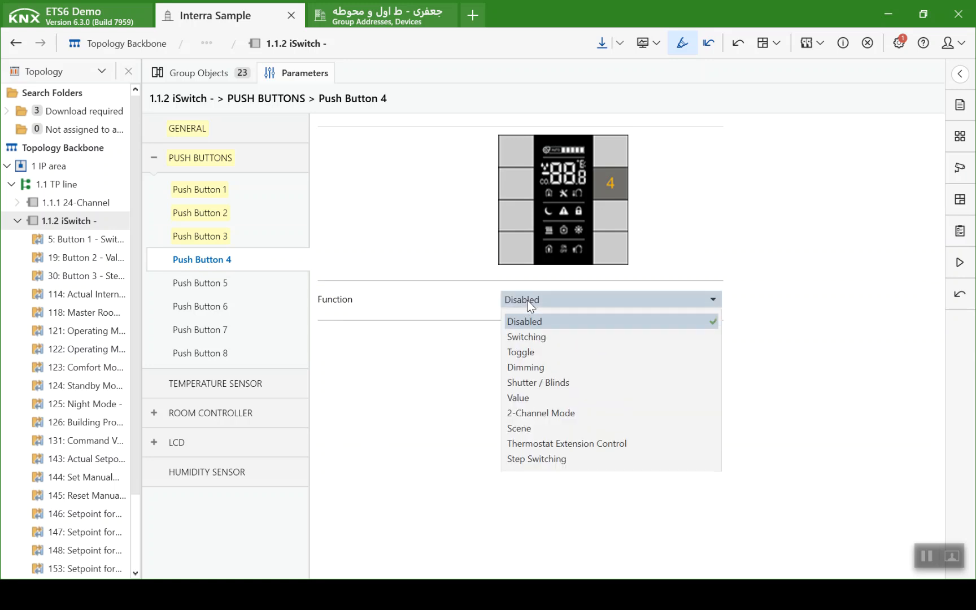
click(563, 444)
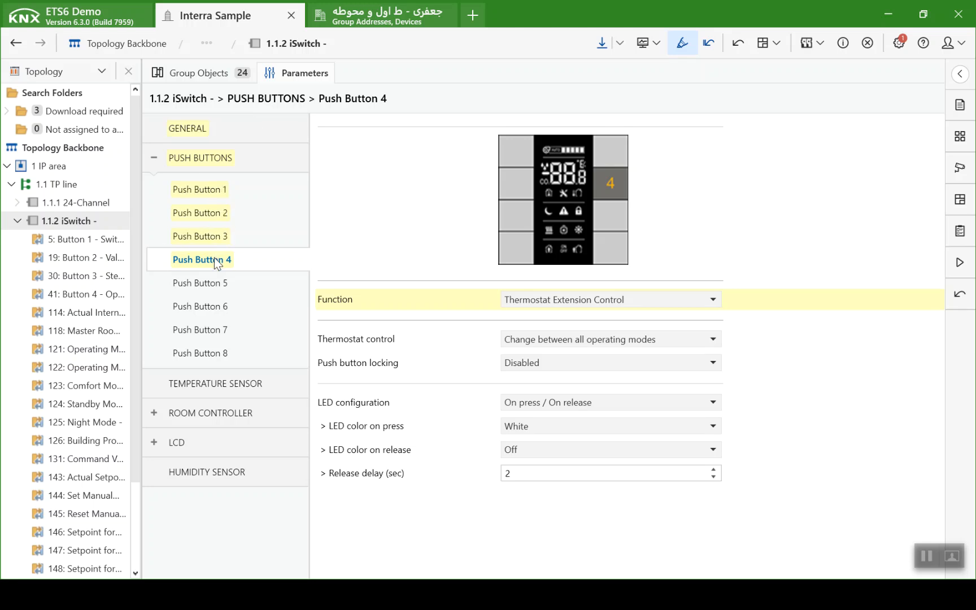
In the room controller's general settings, set the mode to Heating & Cooling with change-over via communication object
click(161, 415)
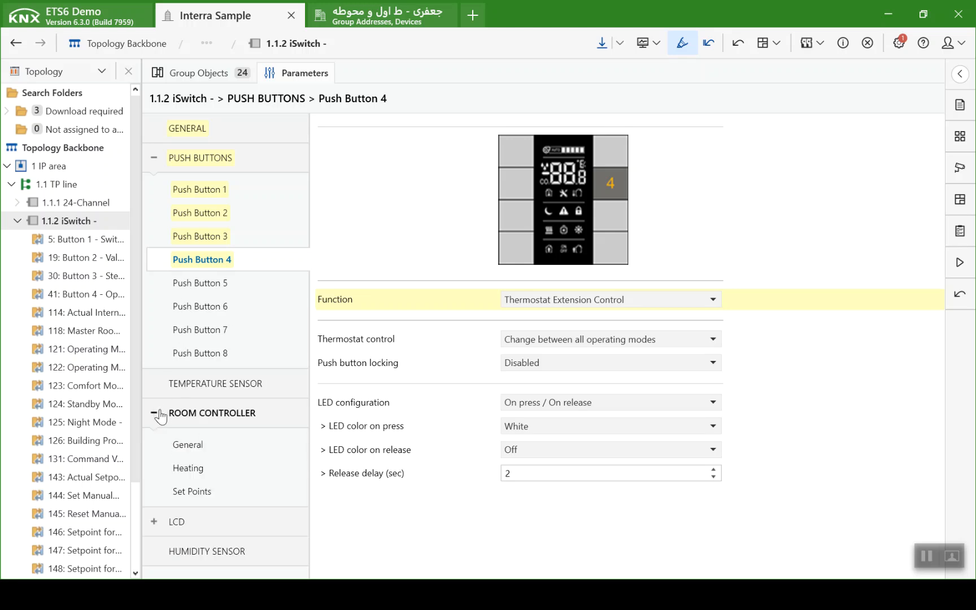
click(205, 444)
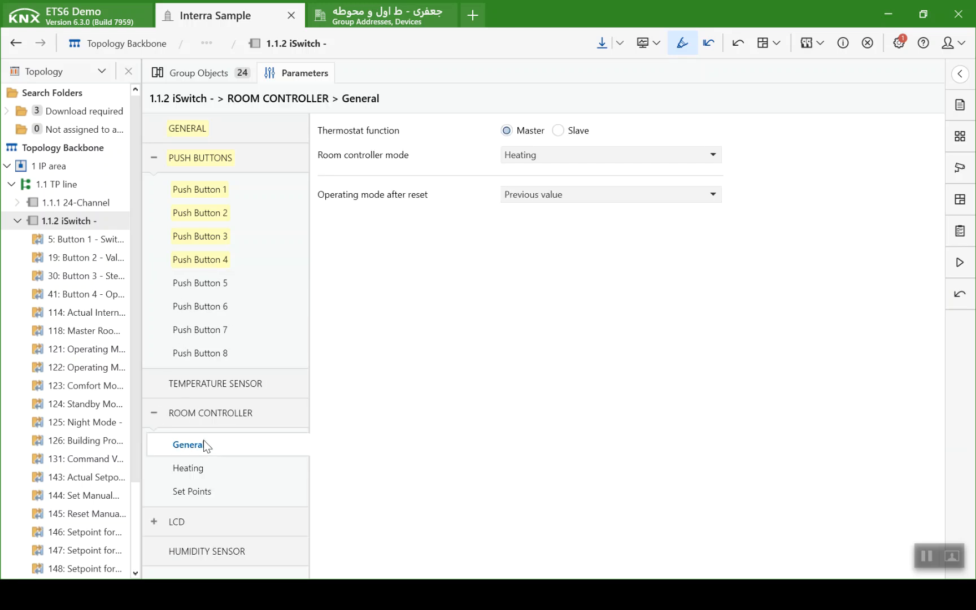
click(508, 157)
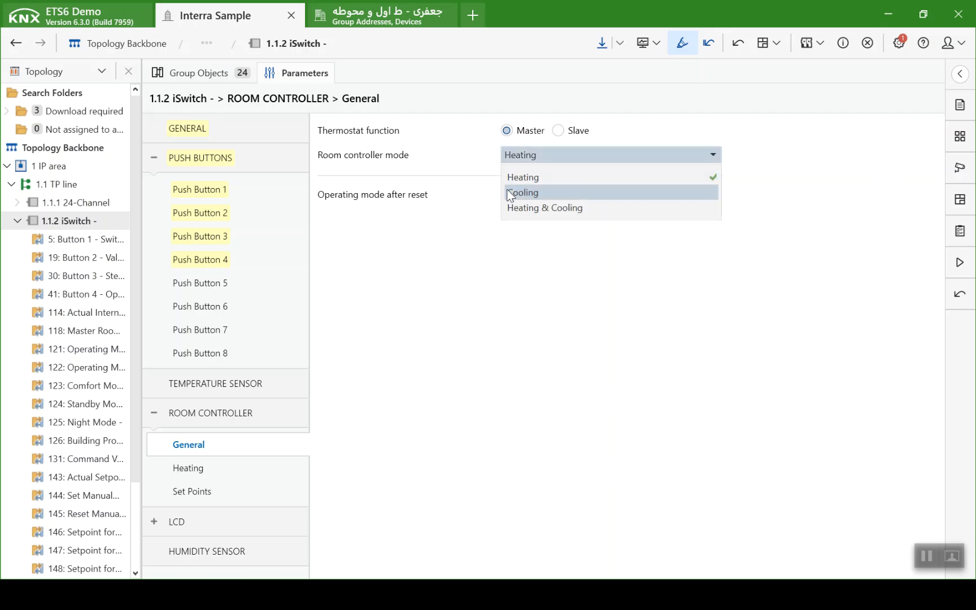
click(509, 208)
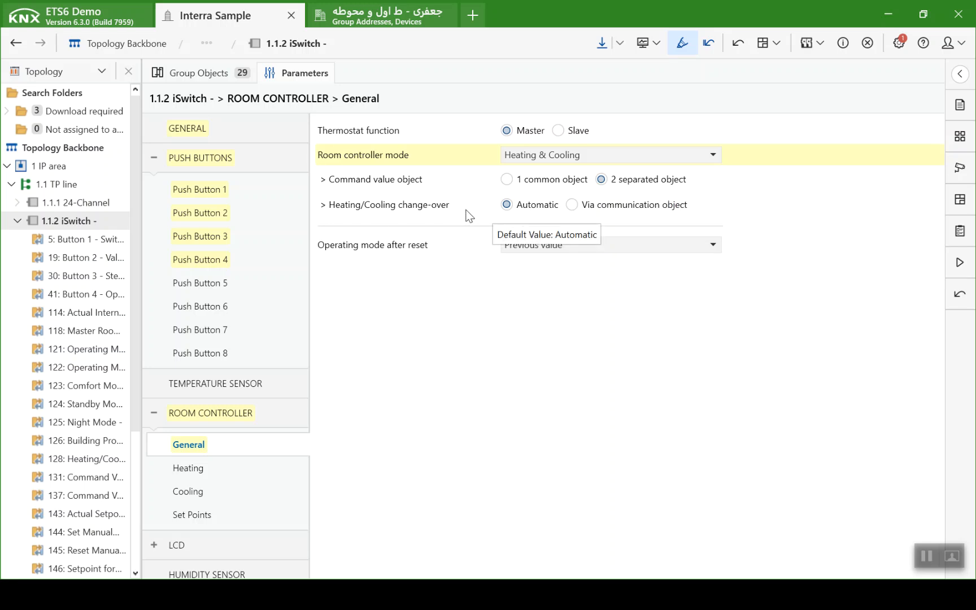
click(583, 208)
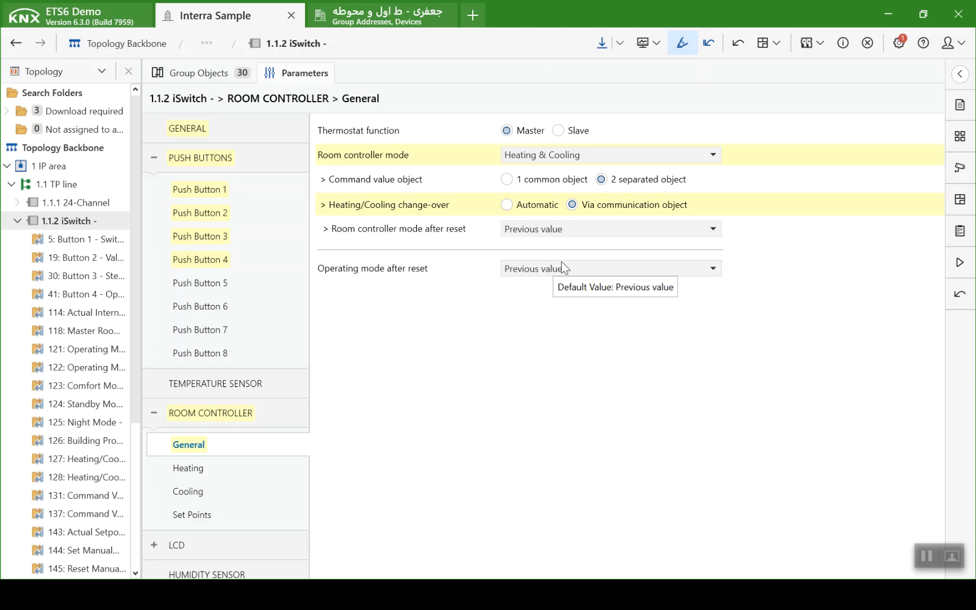
Set the room controller's heating control type to Continuous and its heating system type to Fan coil
click(209, 476)
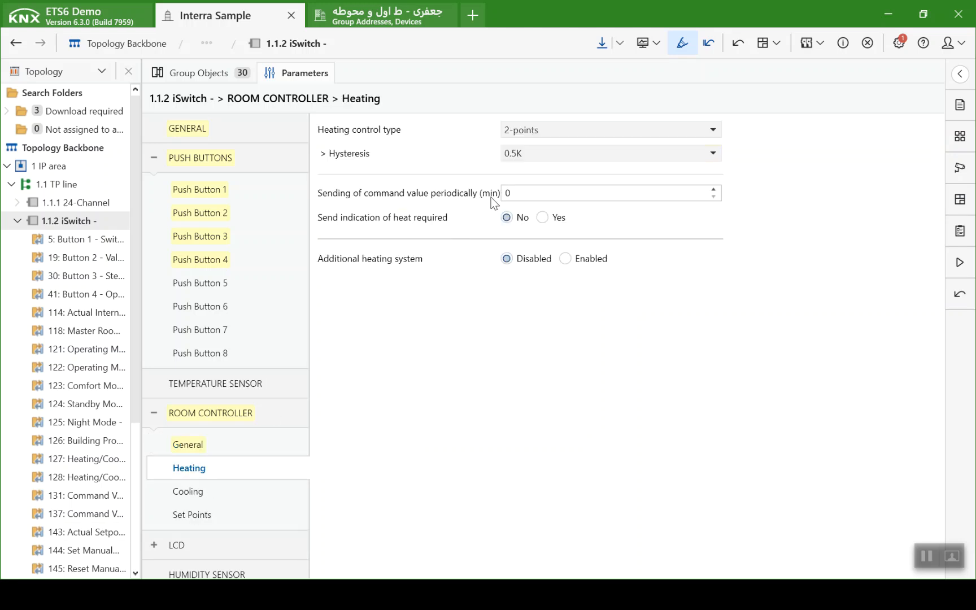
click(546, 127)
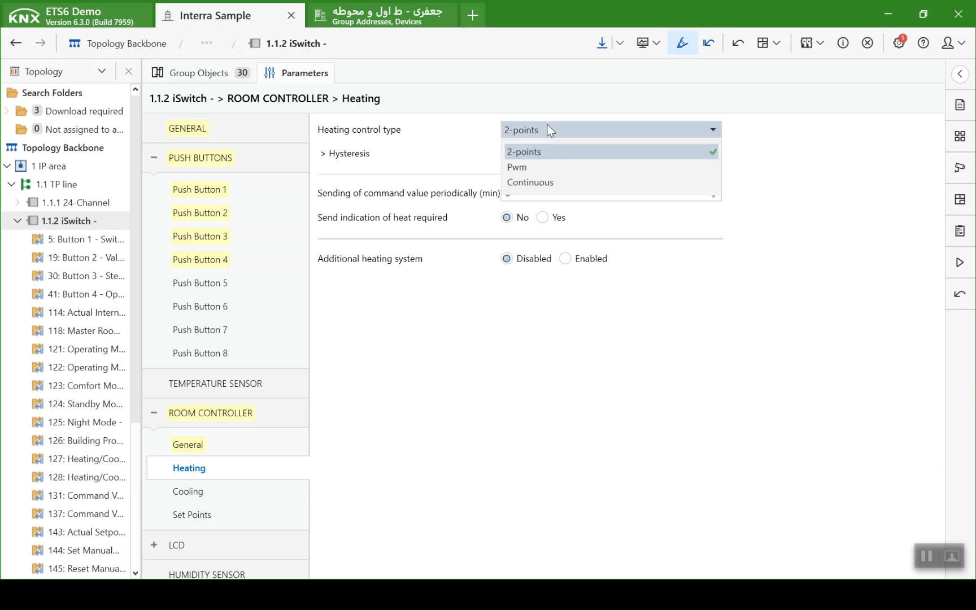
click(535, 181)
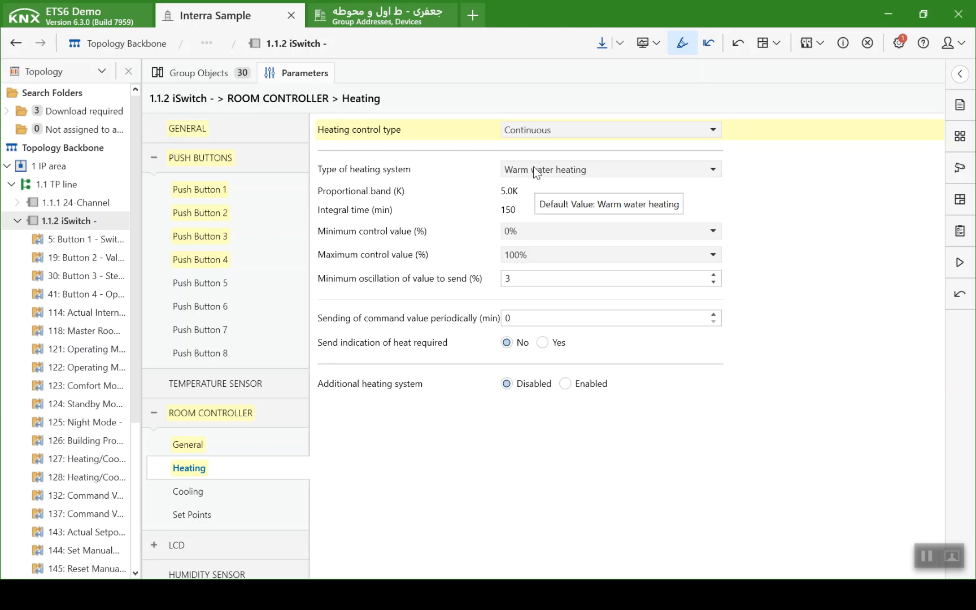
click(533, 168)
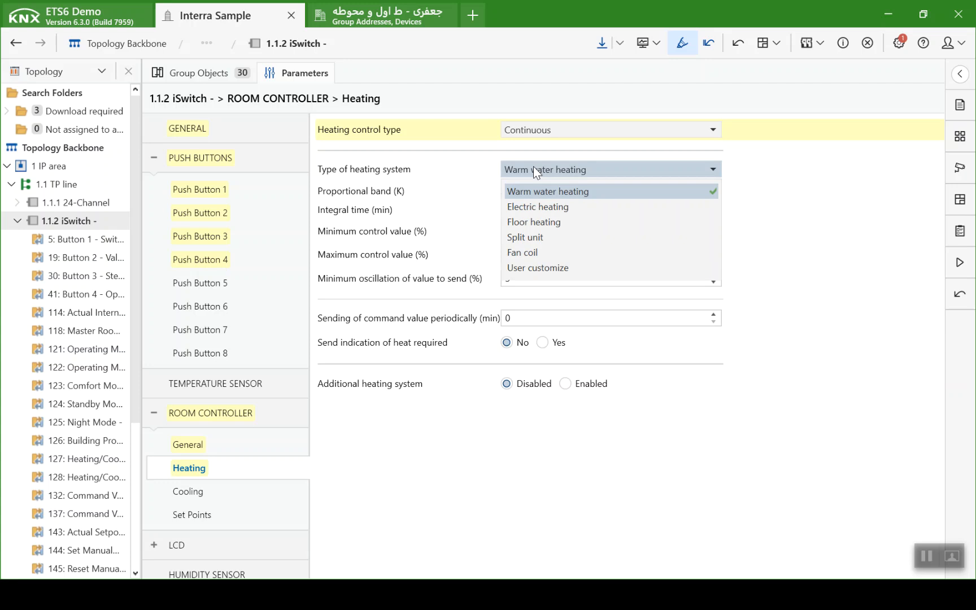
click(525, 253)
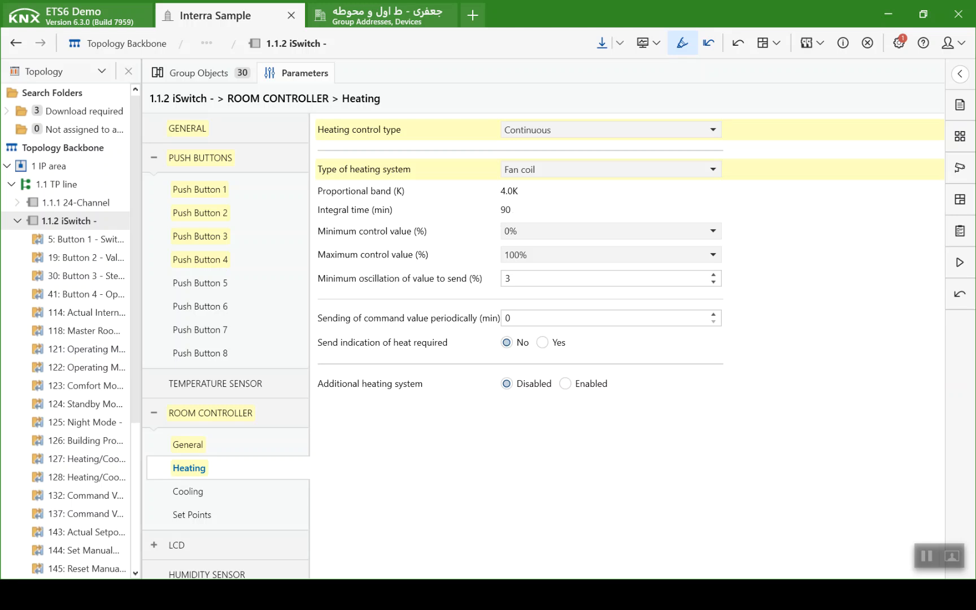
Set the room controller's cooling control type to Continuous and its cooling system type to Fan coil
click(182, 492)
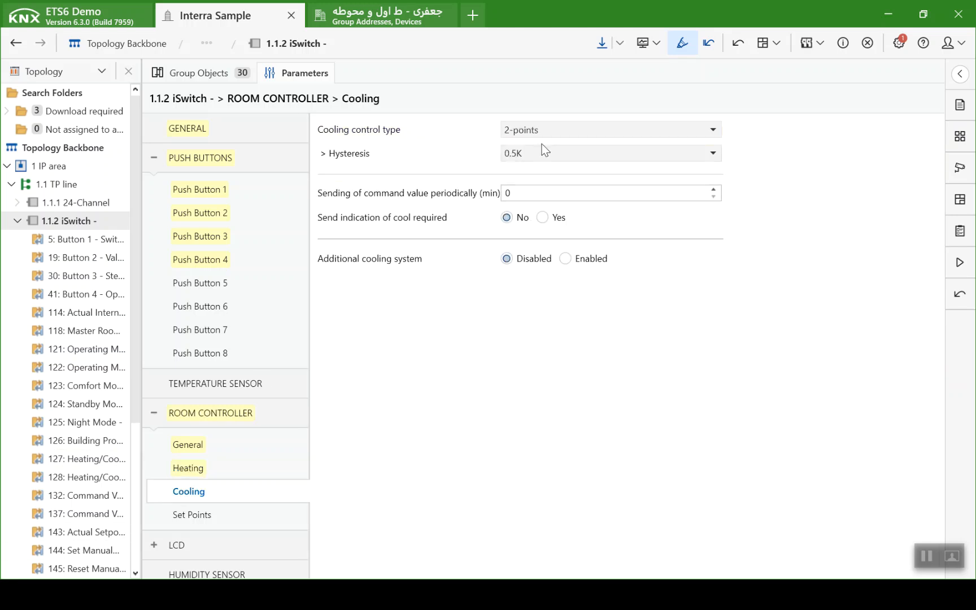
click(537, 126)
click(538, 176)
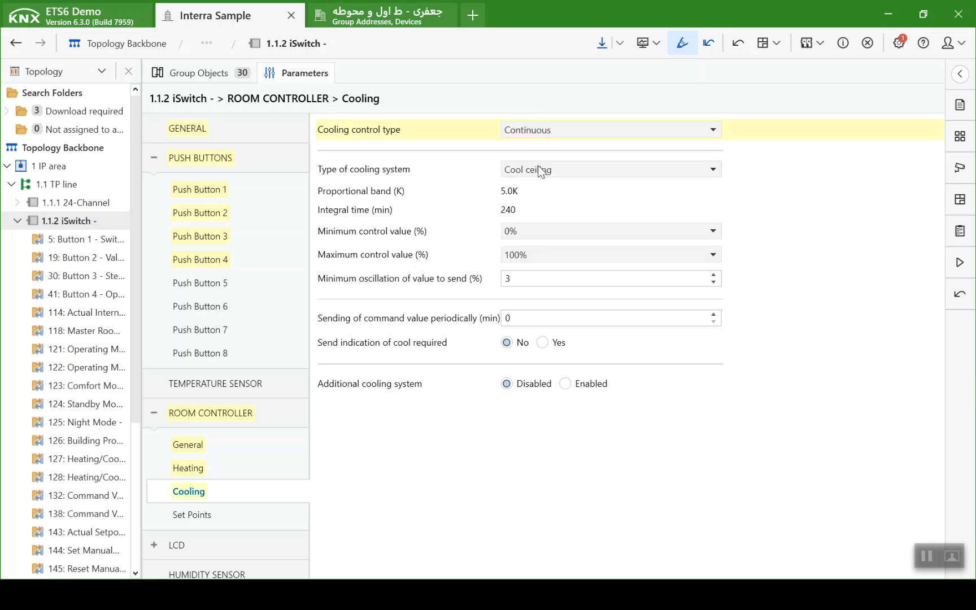
click(538, 167)
click(543, 220)
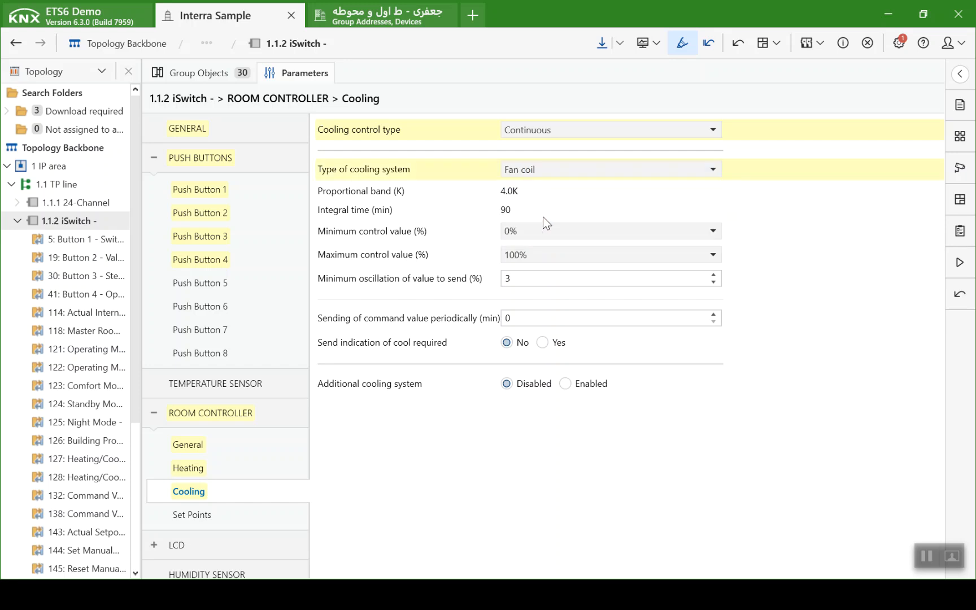
In the room controller's set points, set the maximum manual setpoint adjustment allowed to ±10.0 °C
click(273, 510)
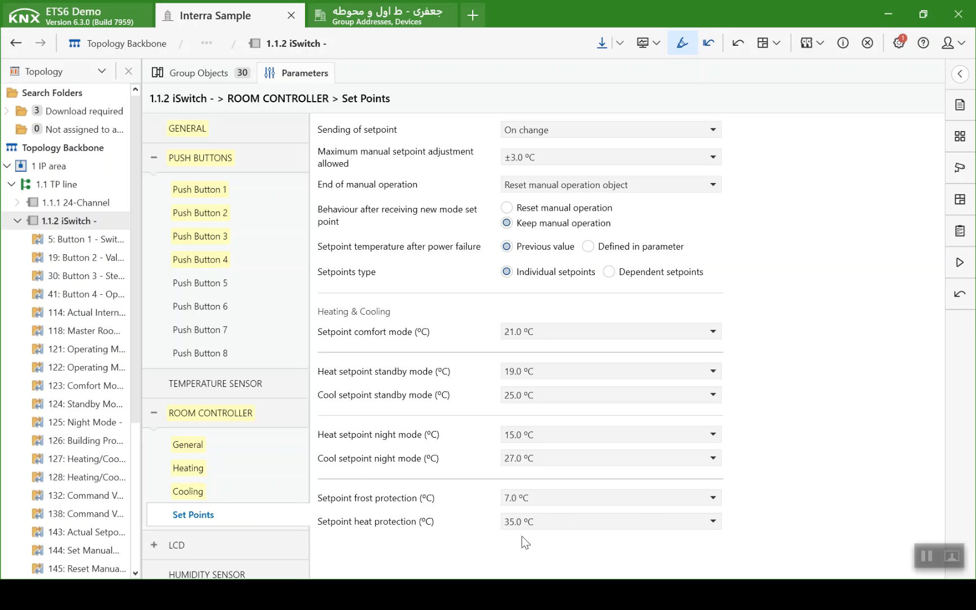
click(523, 162)
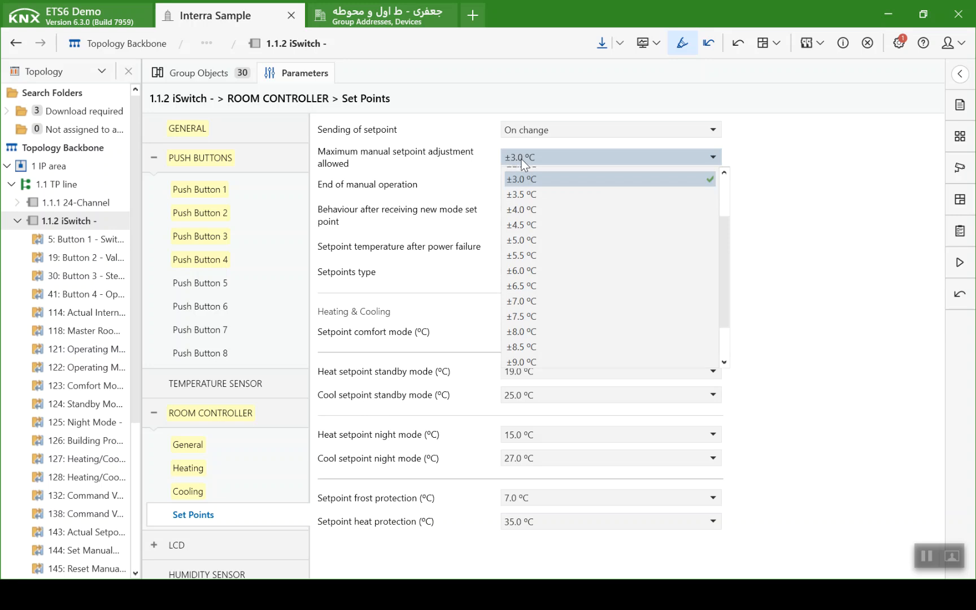
scroll(543, 260, down, 1)
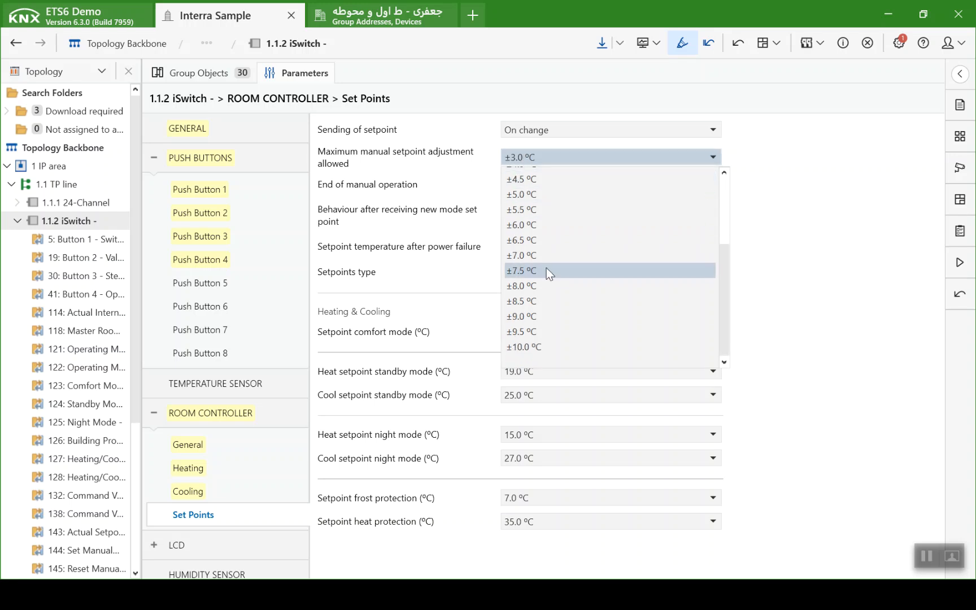
click(553, 347)
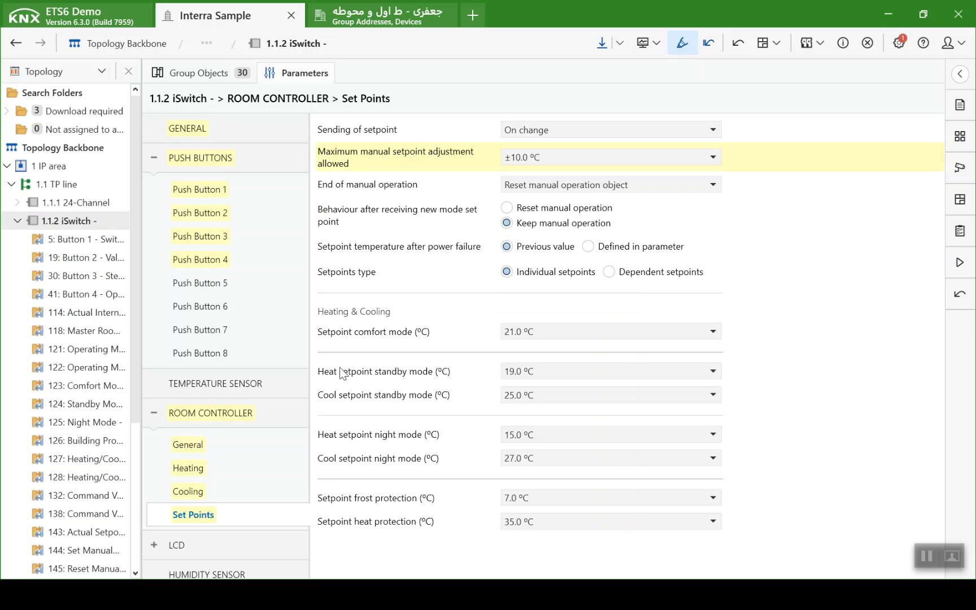
scroll(205, 539, down, 1)
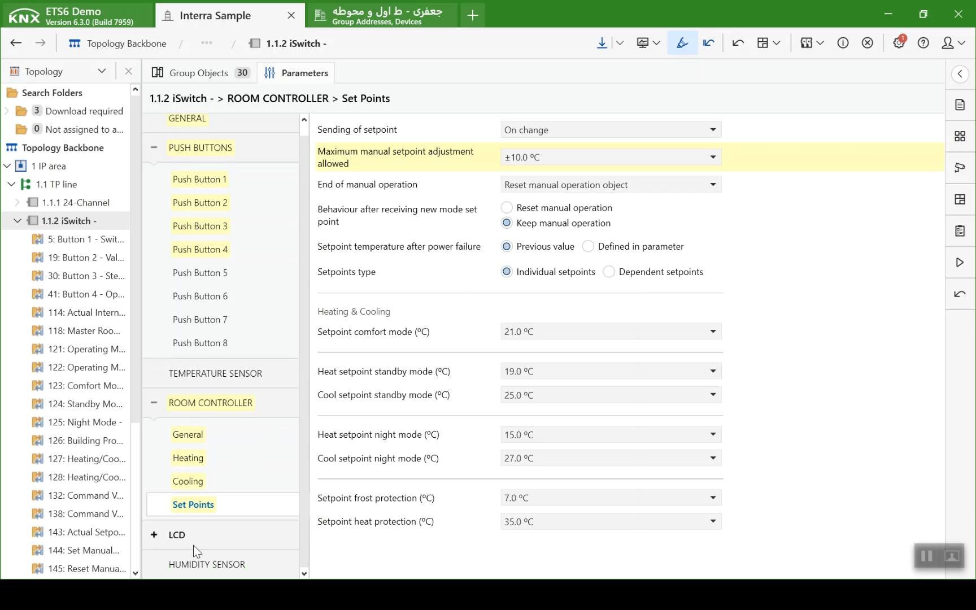
In the iSwitch's LCD button settings, set the Short press function of both the up and down buttons to Setpoint control
click(158, 539)
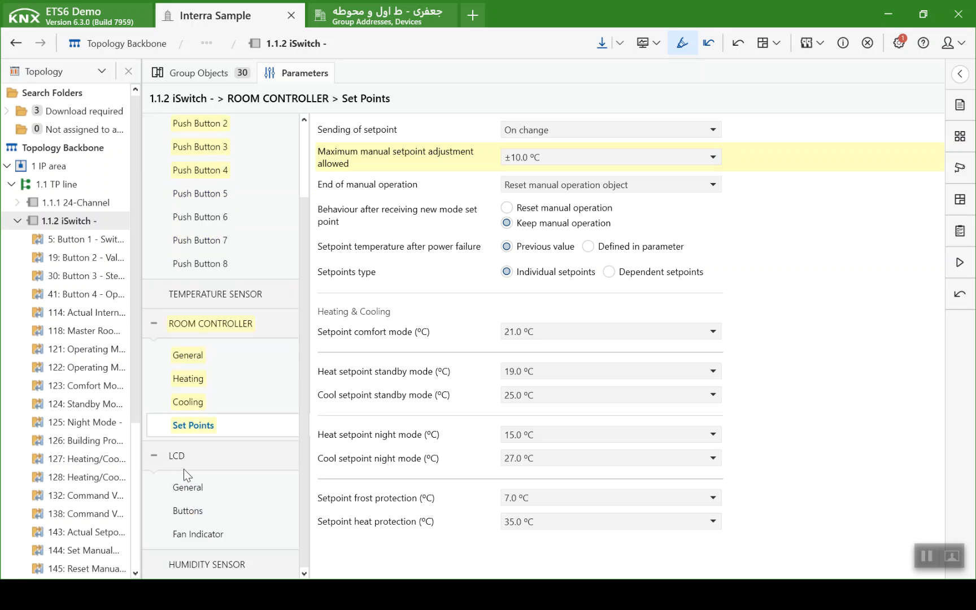
click(184, 461)
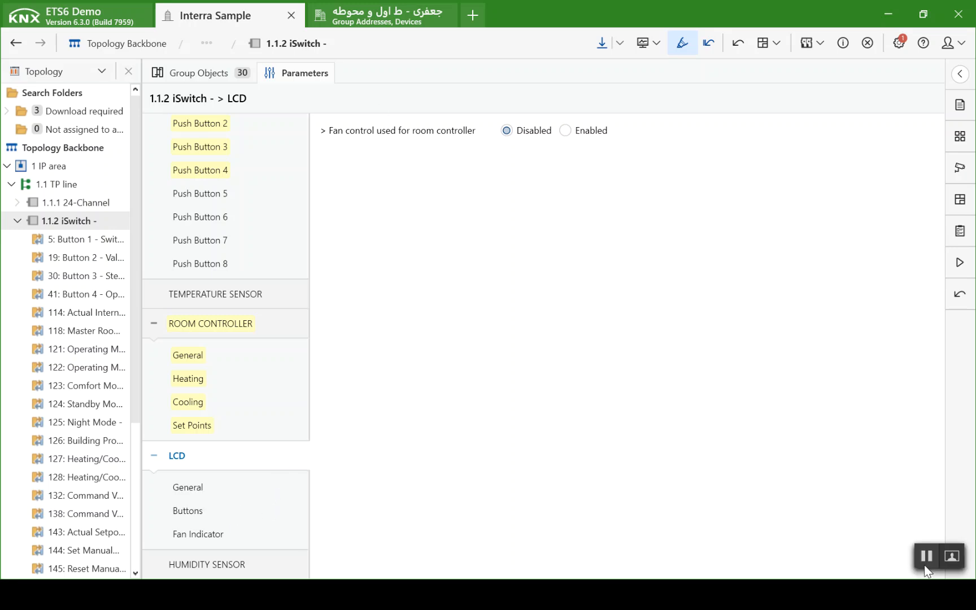
click(236, 485)
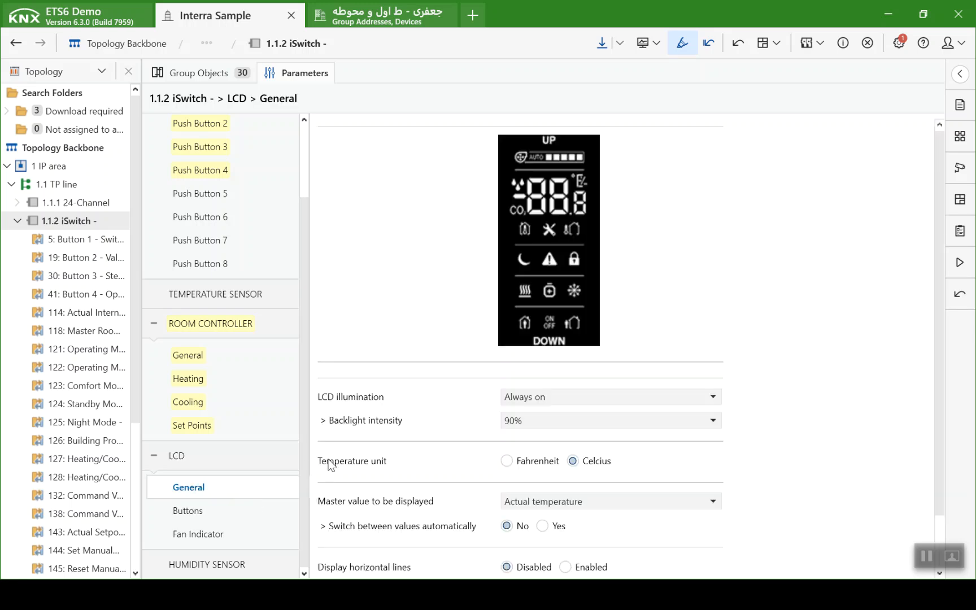
scroll(413, 397, down, 2)
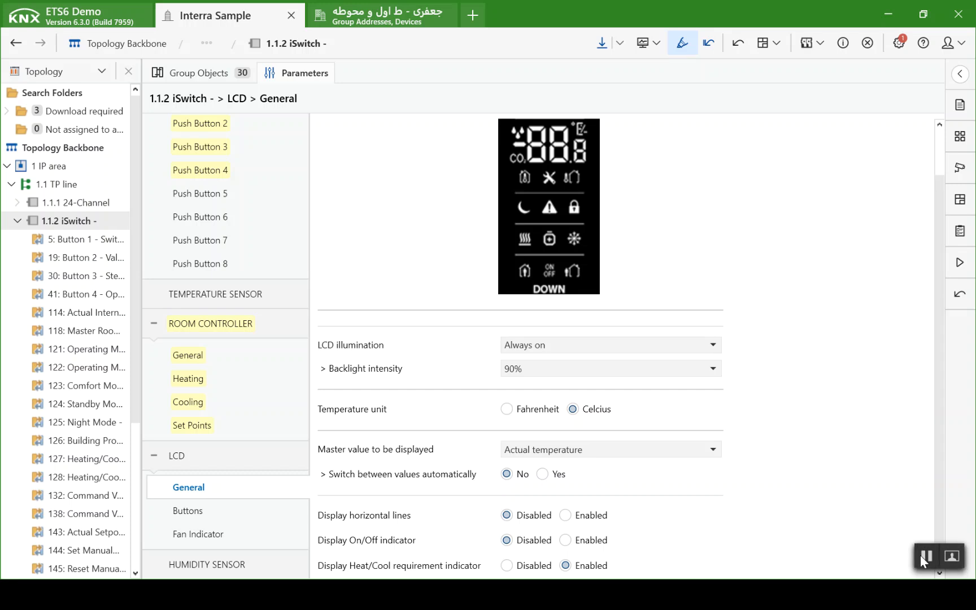
click(252, 515)
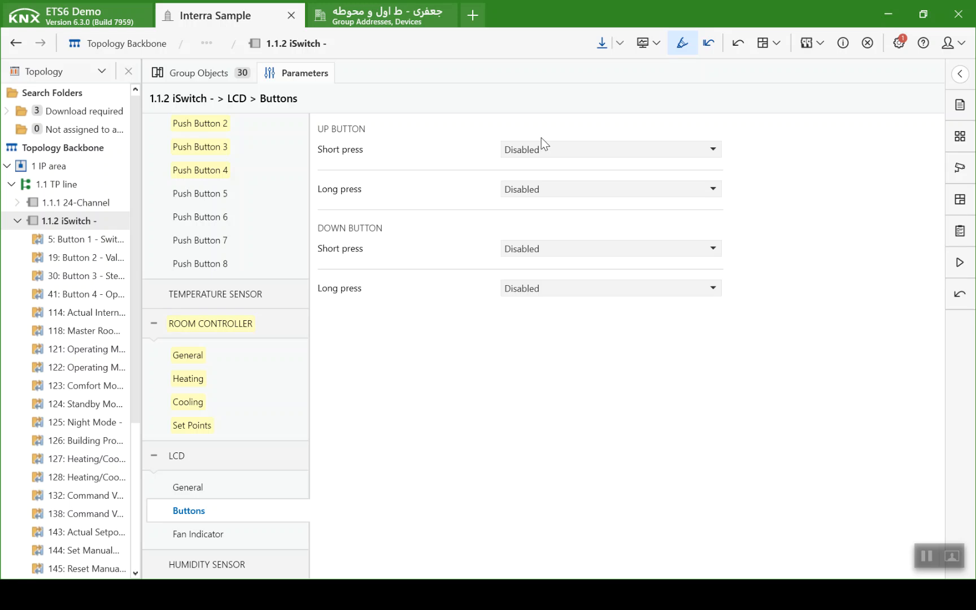
key(alt+Tab)
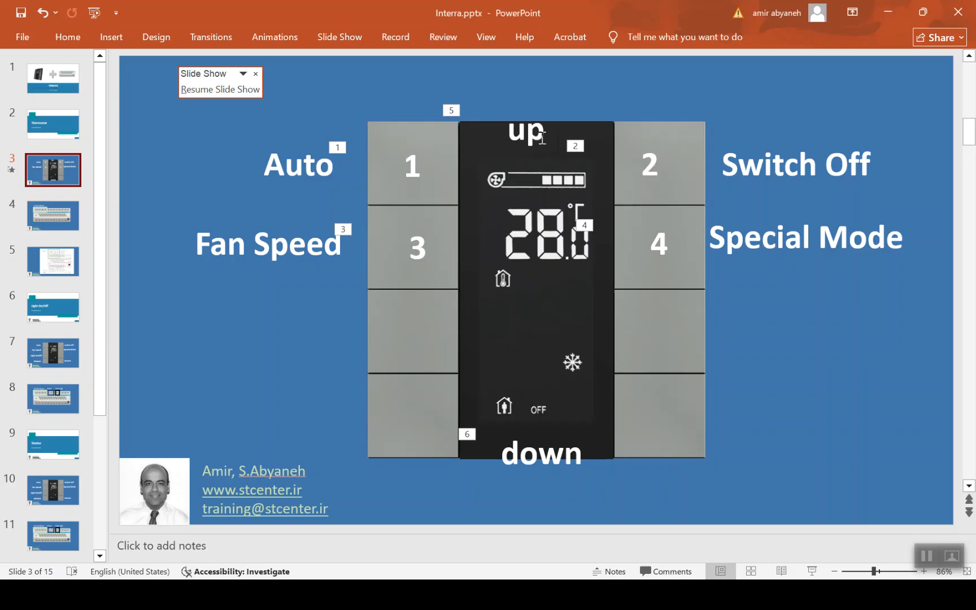
key(alt+Tab)
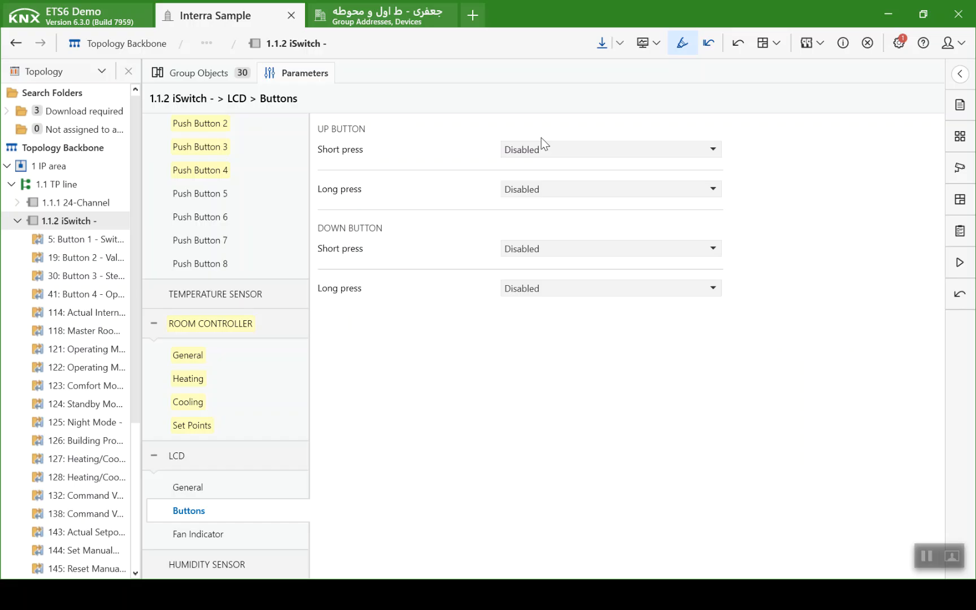
click(538, 147)
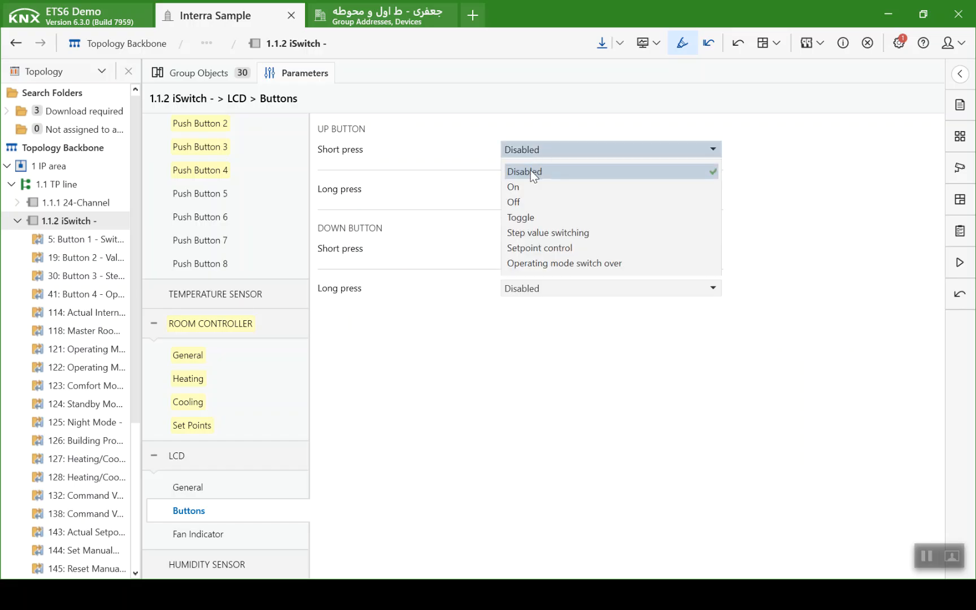
click(529, 251)
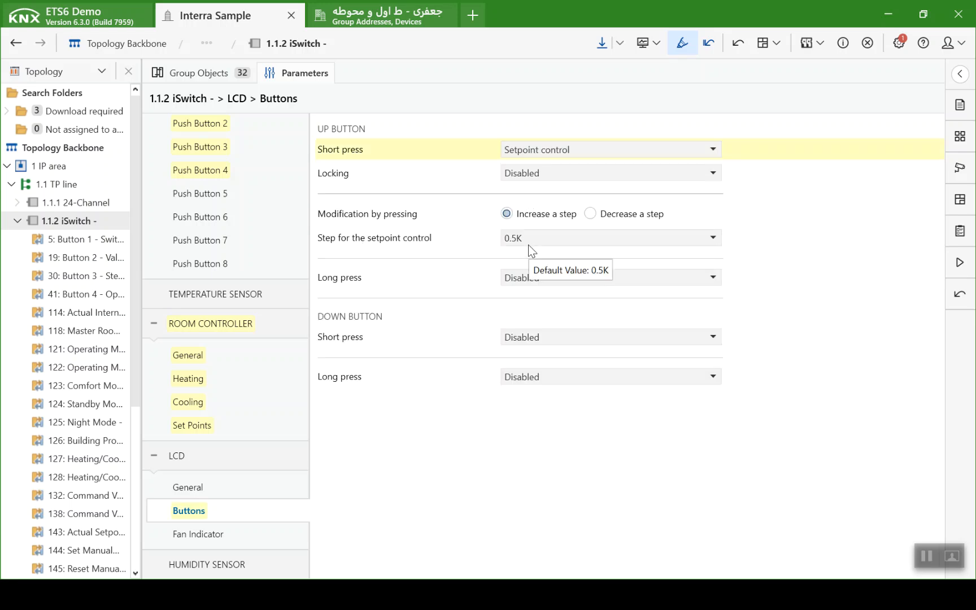
click(538, 337)
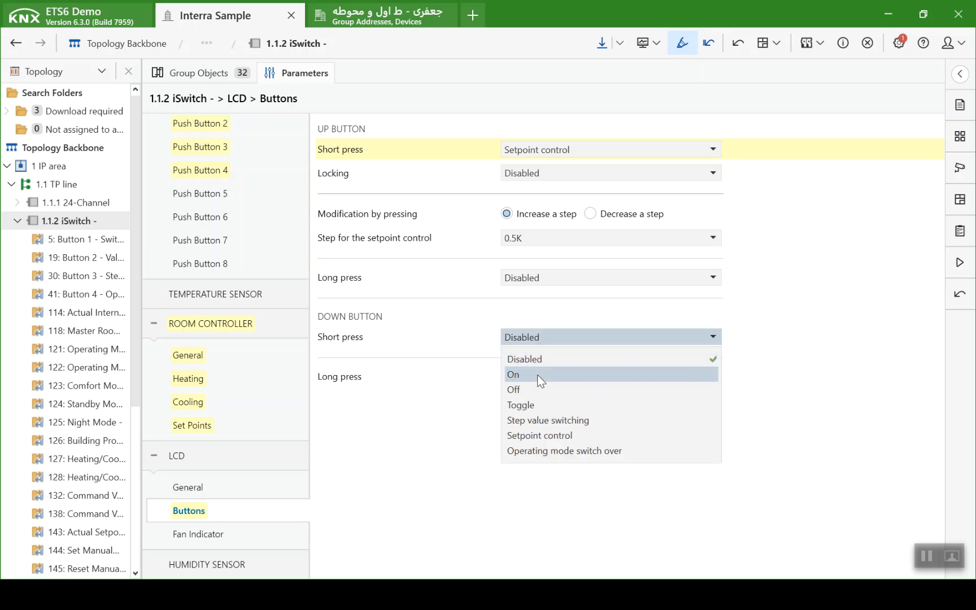
click(530, 433)
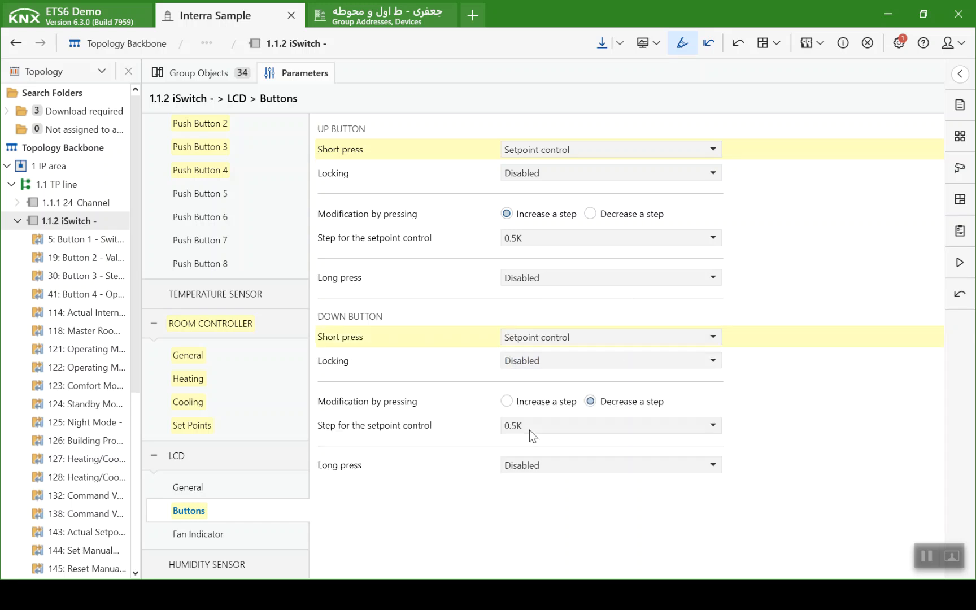
In the LCD's fan indicator settings, set the fan level indicator to Individual 1-bit
click(257, 533)
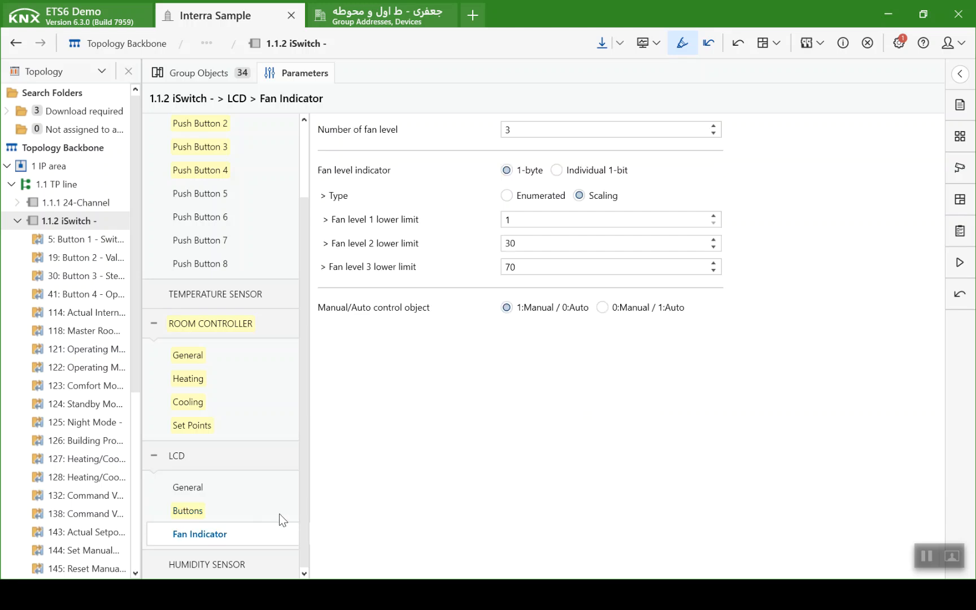
click(557, 170)
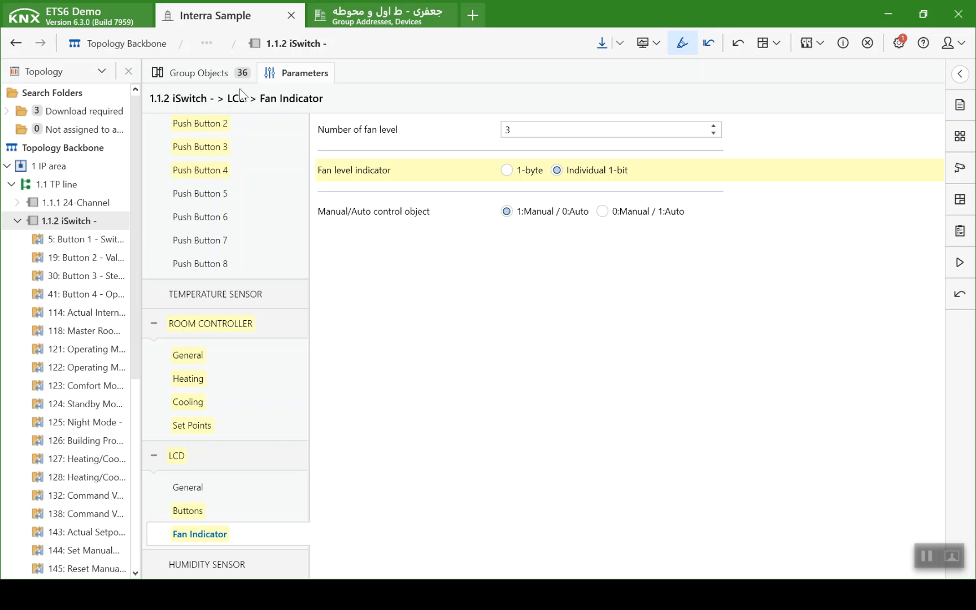
Examine the iSwitch's group objects for buttons 1 to 4 and the actual internal temperature
click(199, 73)
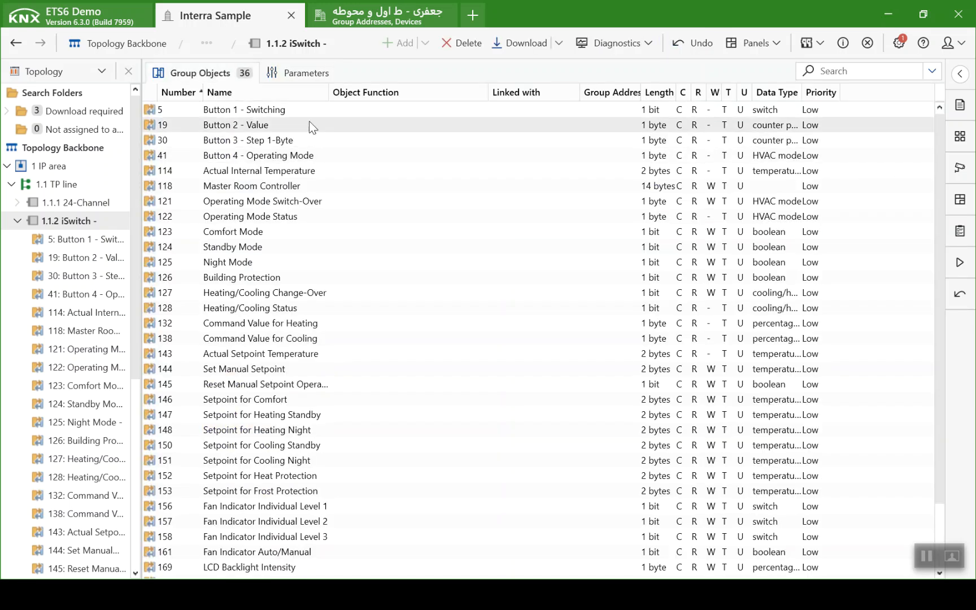
click(313, 116)
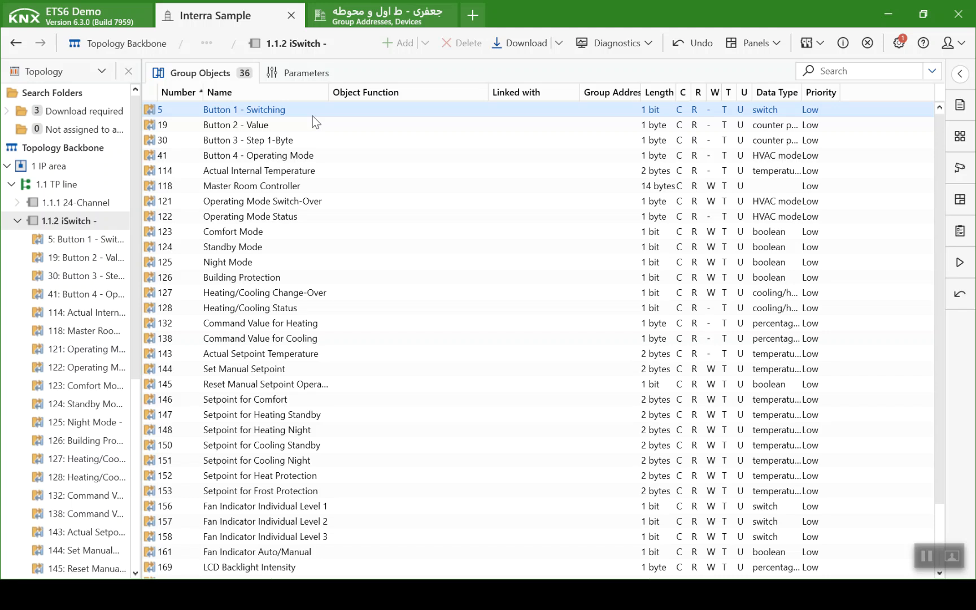
click(313, 122)
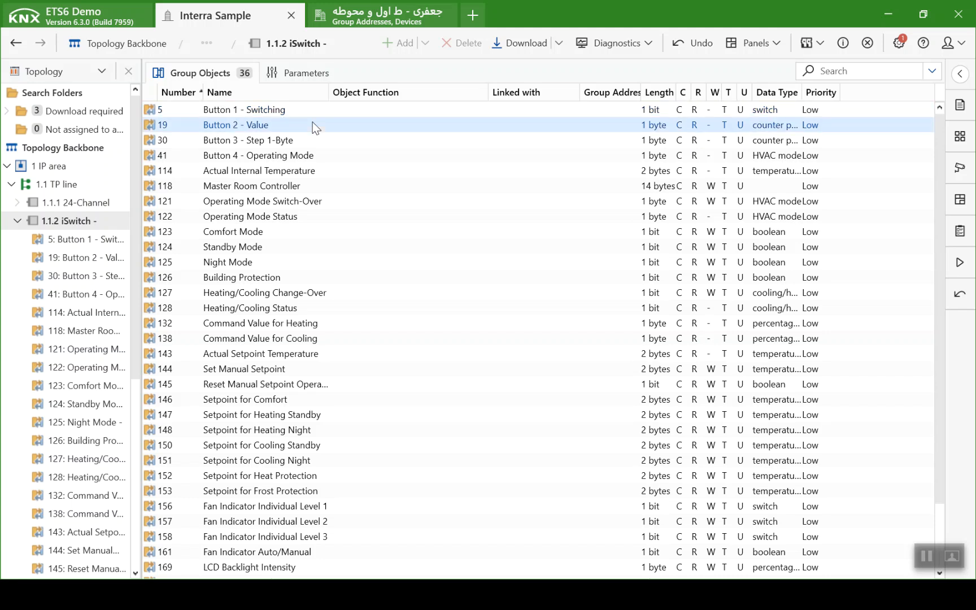
click(316, 133)
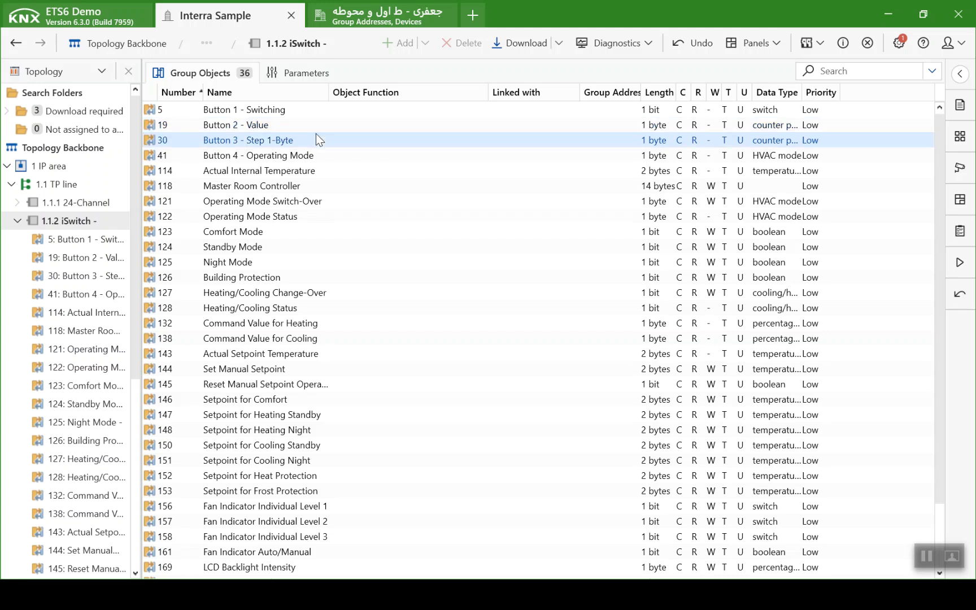
click(320, 149)
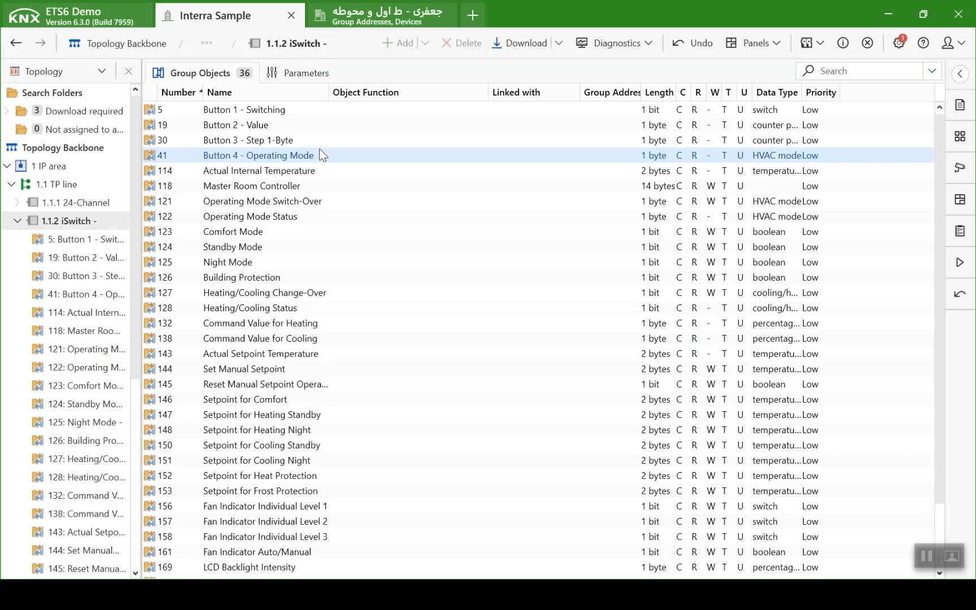
click(321, 167)
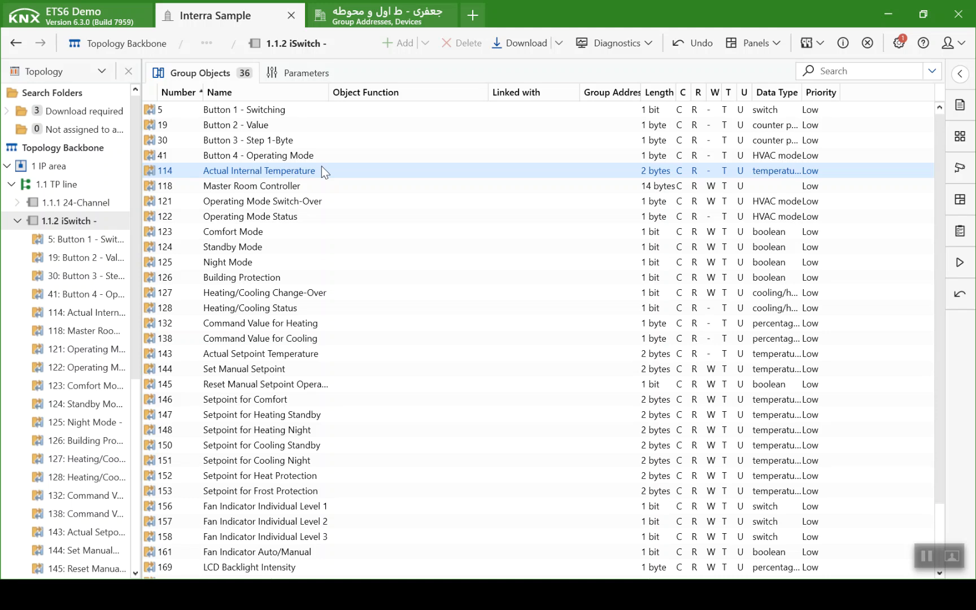
Examine the room controller's group objects for operating mode, heating/cooling change-over, heating and cooling command values, and manual setpoint
click(320, 201)
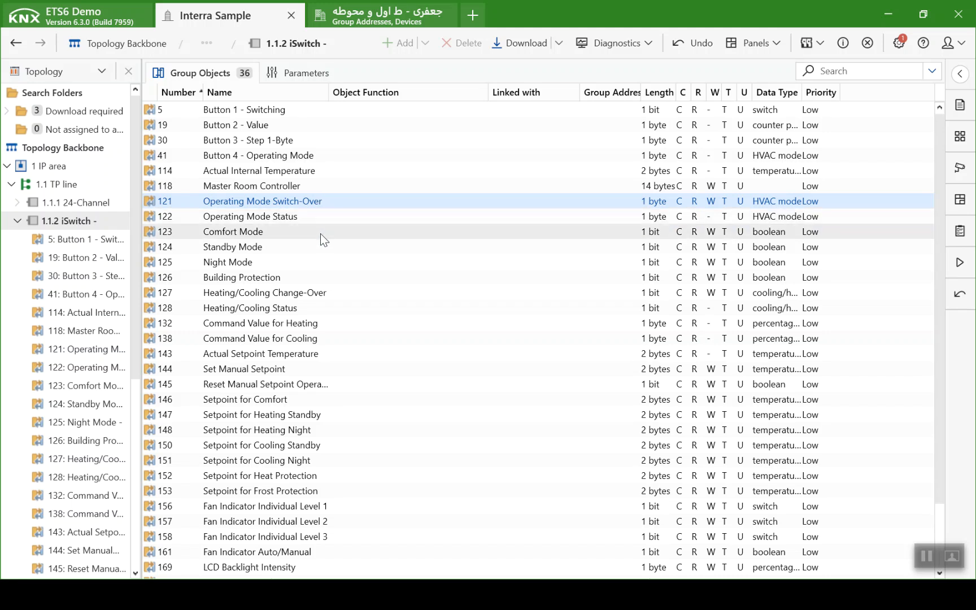
click(337, 292)
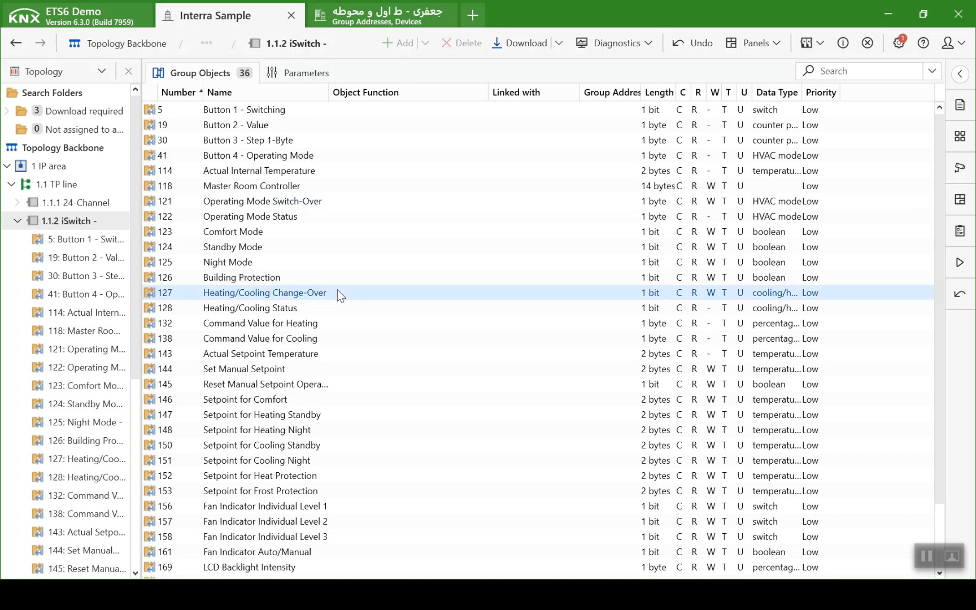
click(339, 323)
click(345, 338)
click(343, 328)
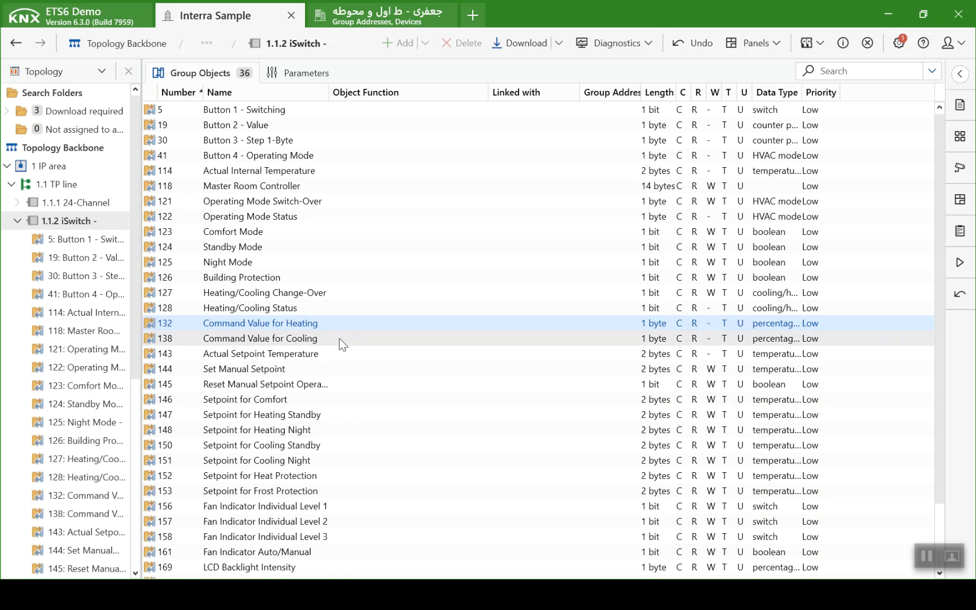
click(342, 340)
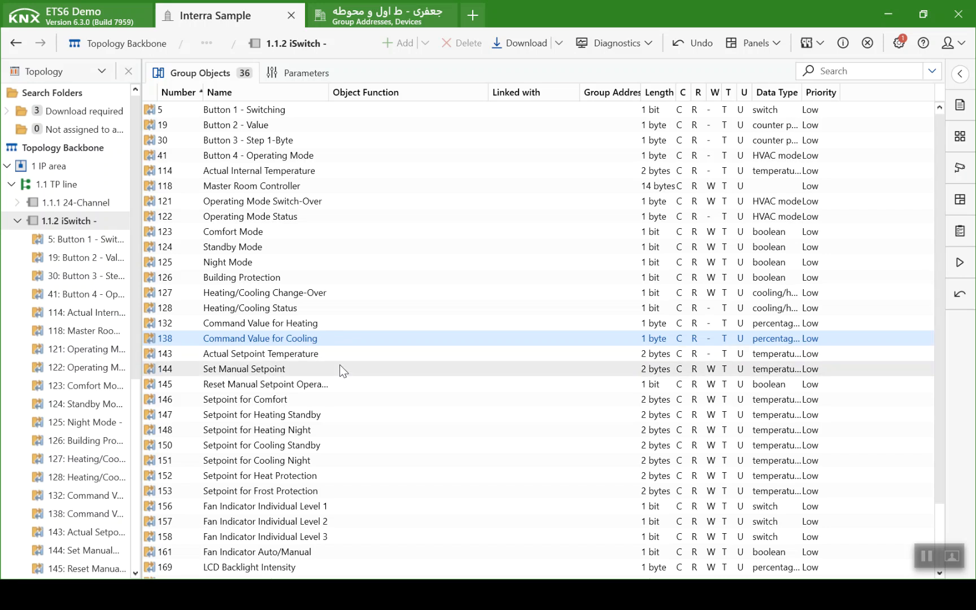
scroll(340, 365, down, 1)
click(335, 325)
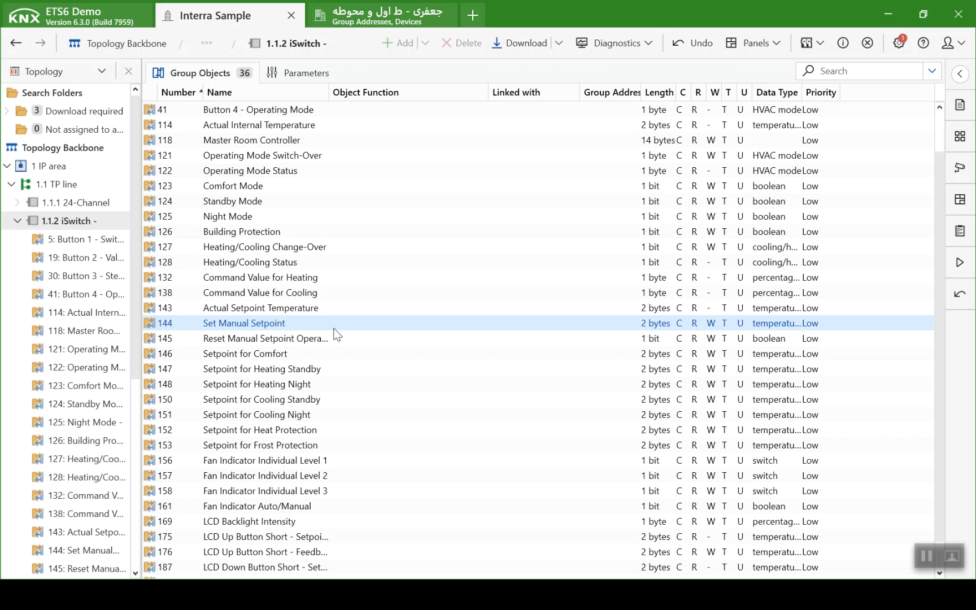
scroll(337, 337, down, 1)
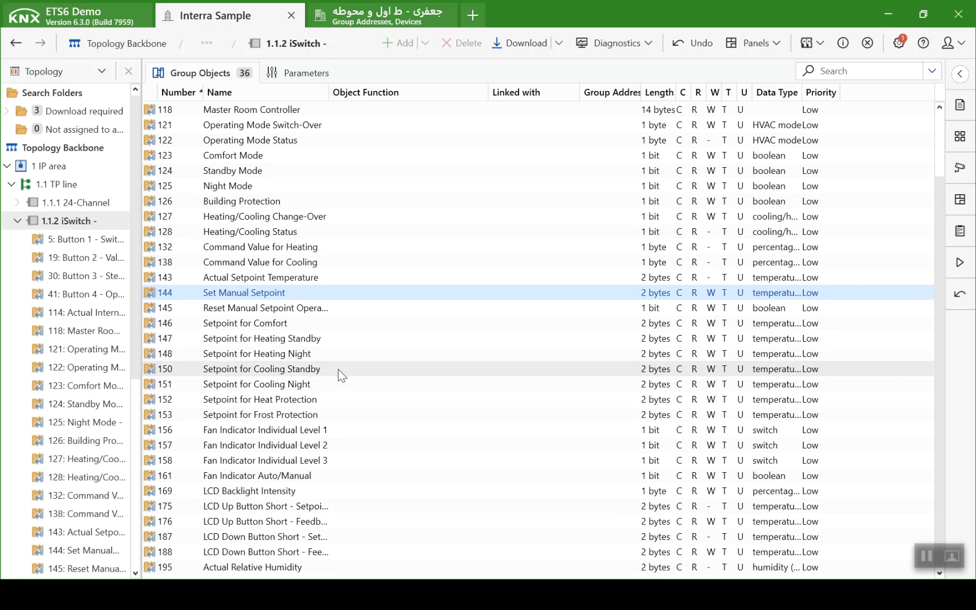
Examine the group objects for the fan indicator levels, fan auto/manual and LCD up button, checking them against the keypad slide in PowerPoint
click(347, 430)
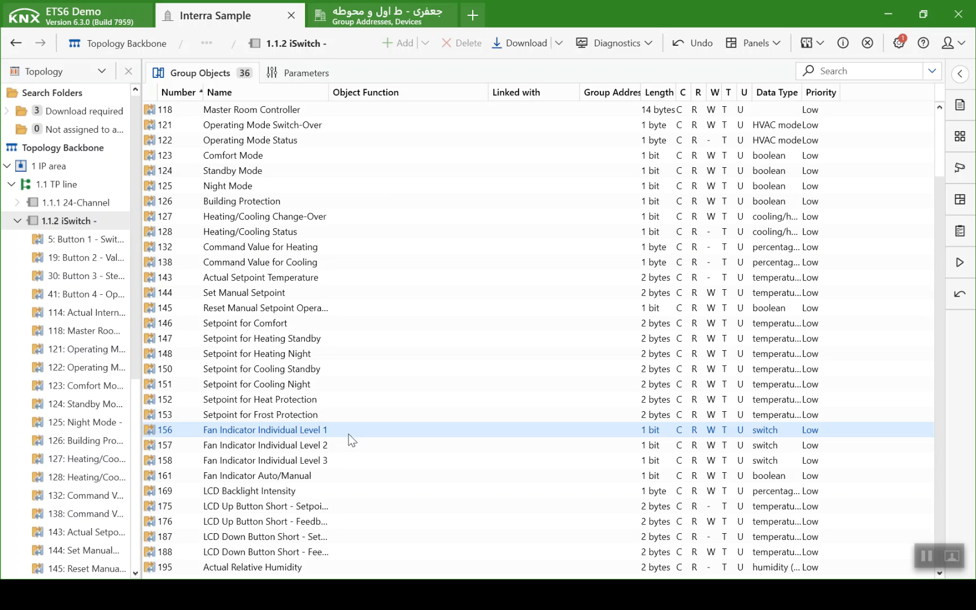
click(349, 445)
click(351, 461)
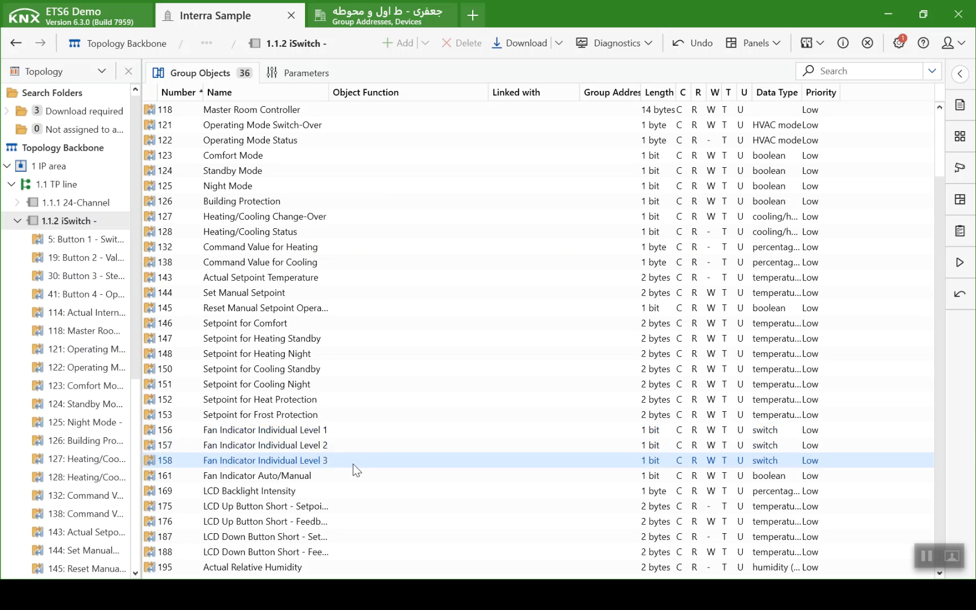
click(351, 474)
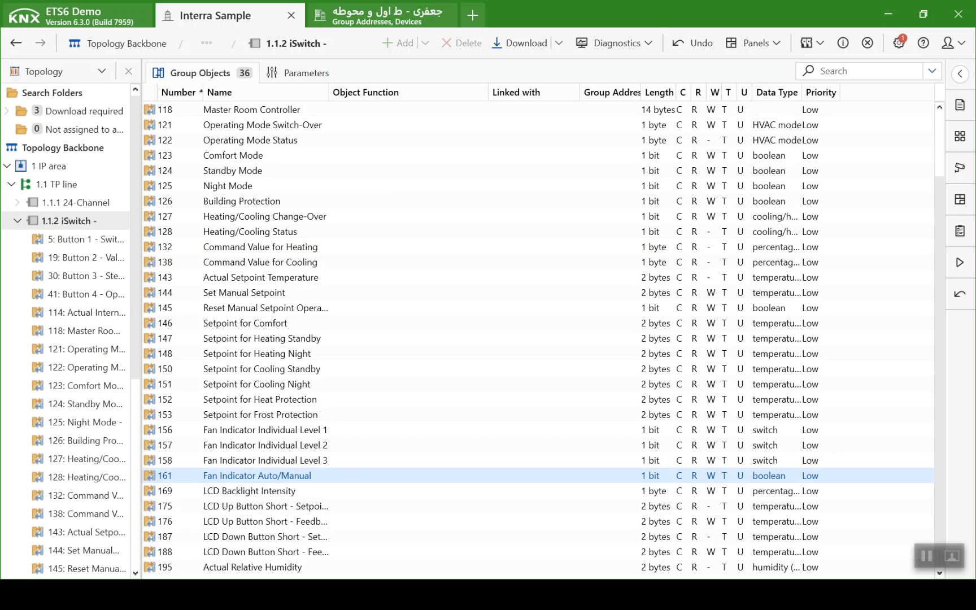
key(alt+Tab)
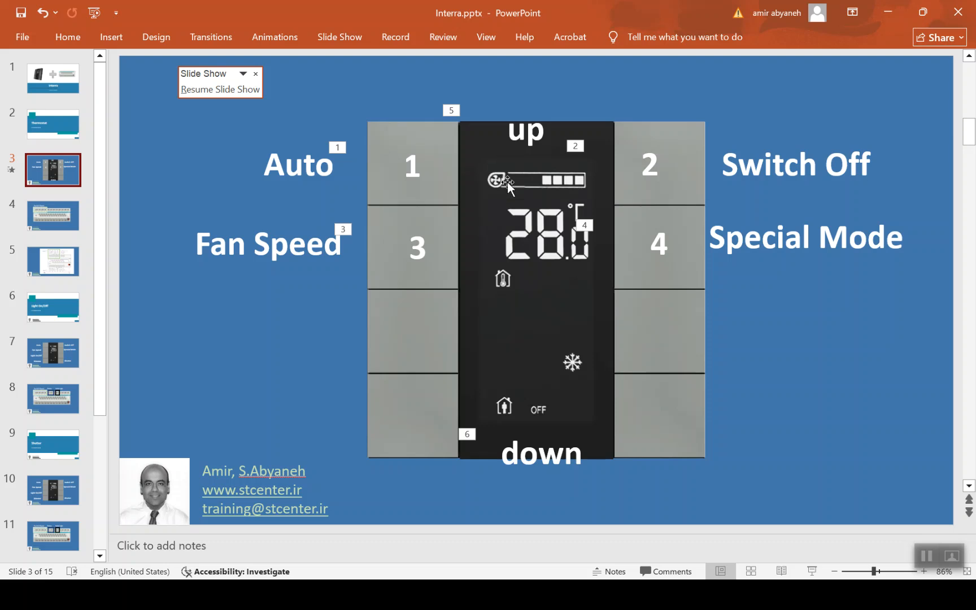
key(alt+Tab)
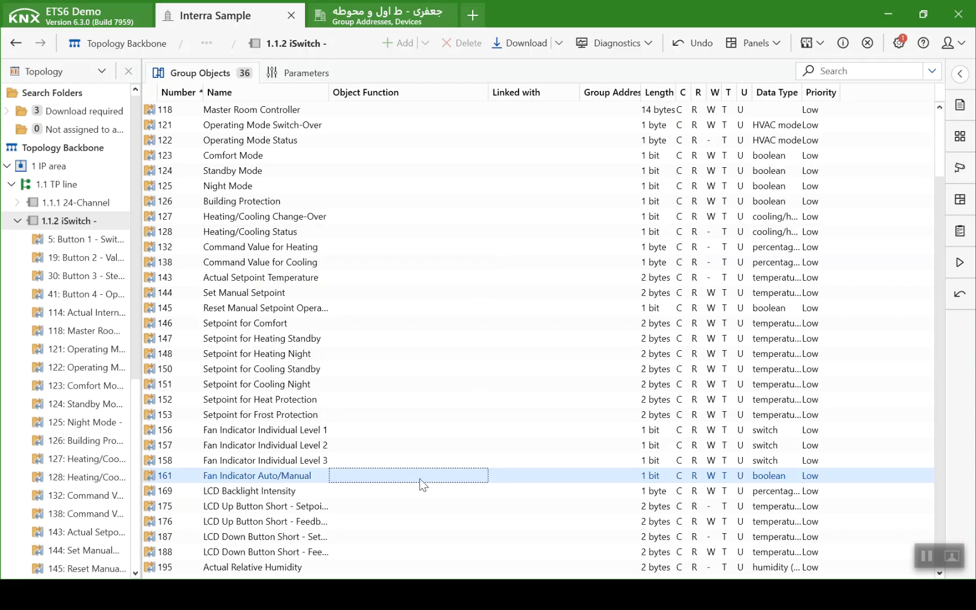
click(417, 520)
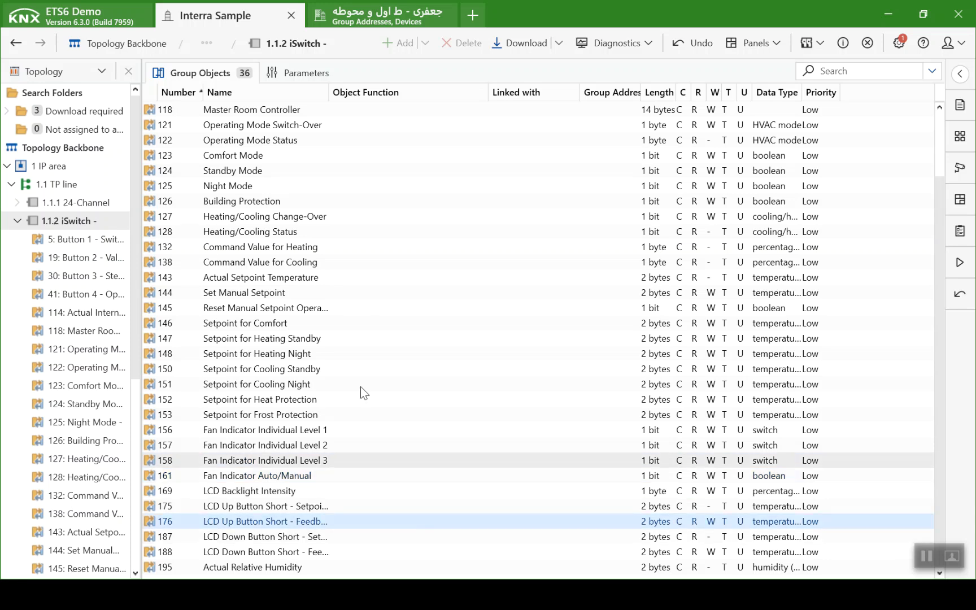
scroll(249, 116, up, 3)
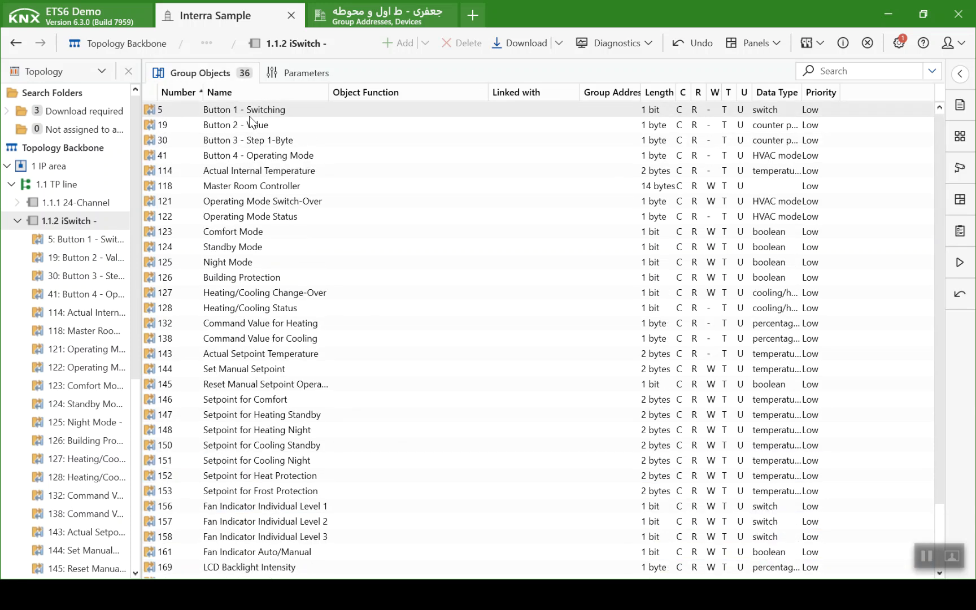
scroll(250, 121, down, 3)
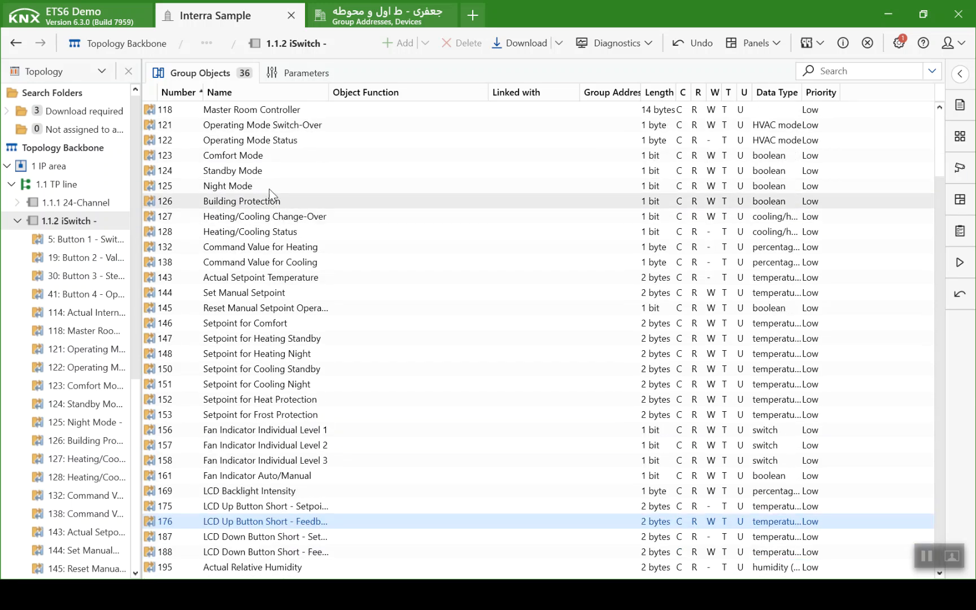
Open the Group Addresses workspace alongside the topology and add a main group named Floor02 - Zone A
click(17, 221)
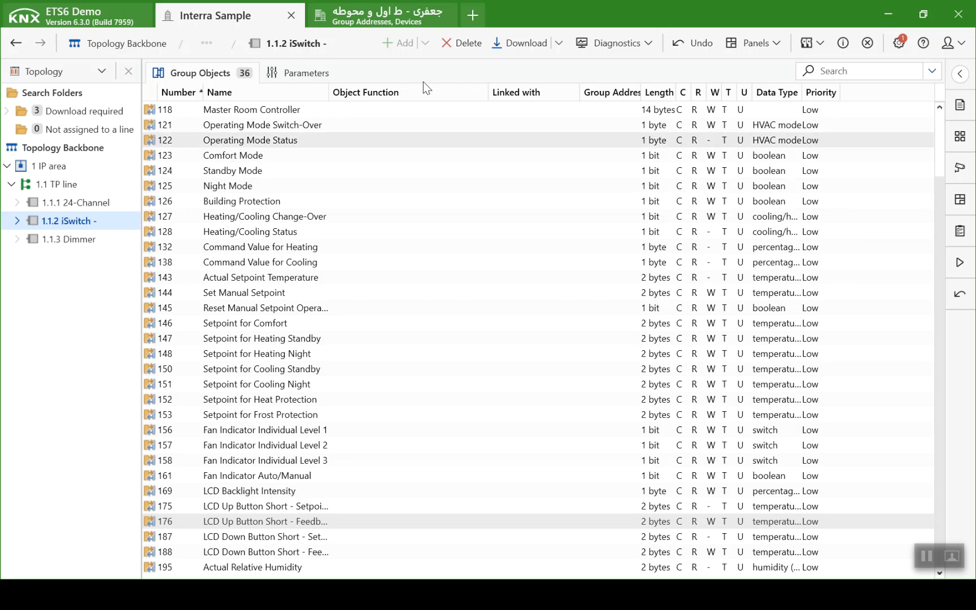
click(783, 45)
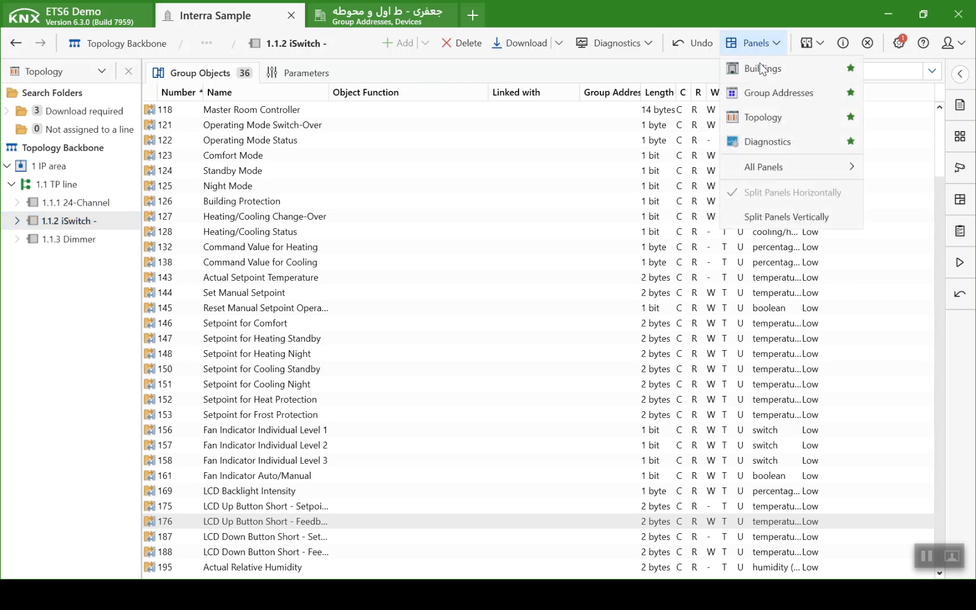
click(769, 95)
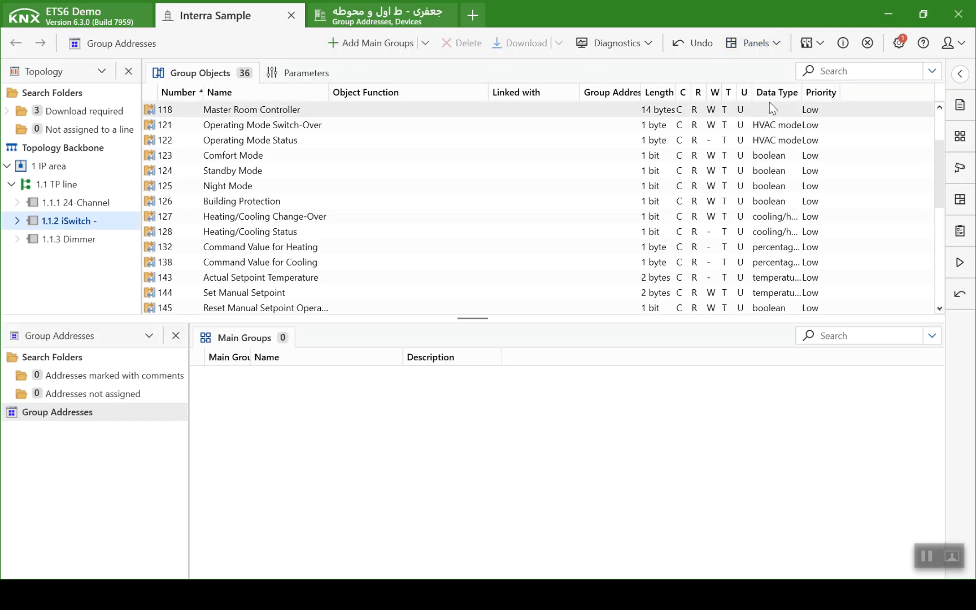
right_click(140, 415)
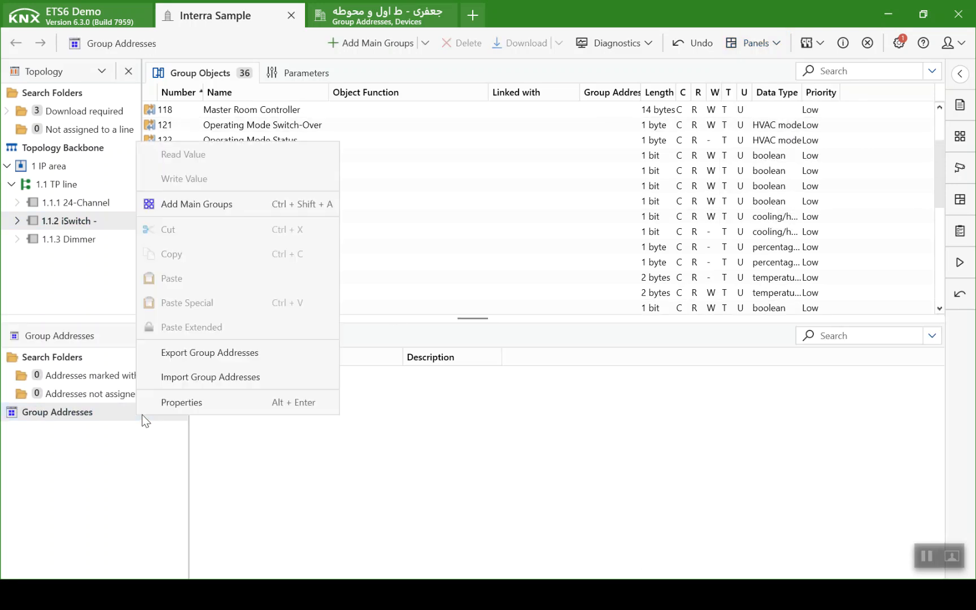
click(191, 204)
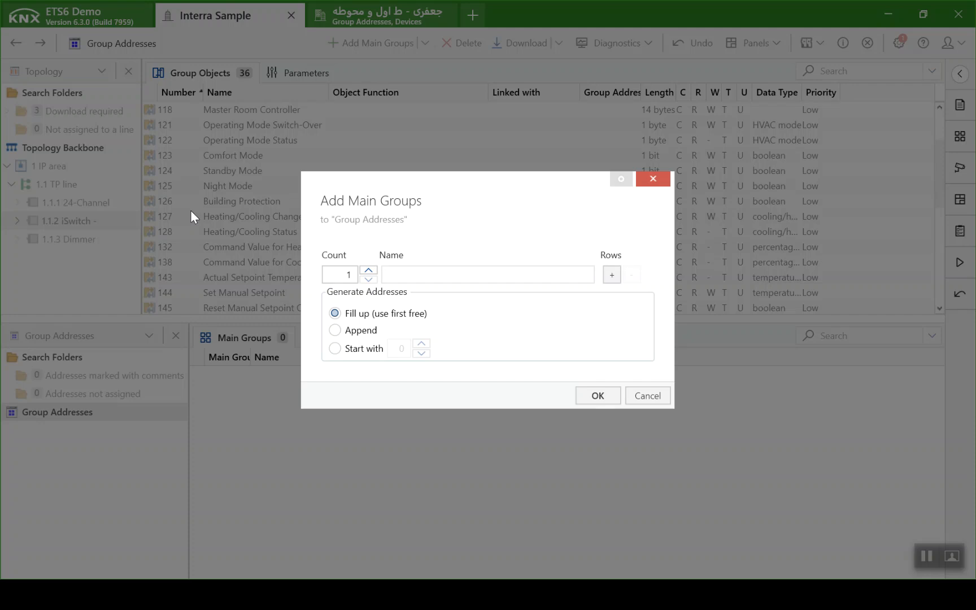
text(Floor02 - Zone A)
key(Return)
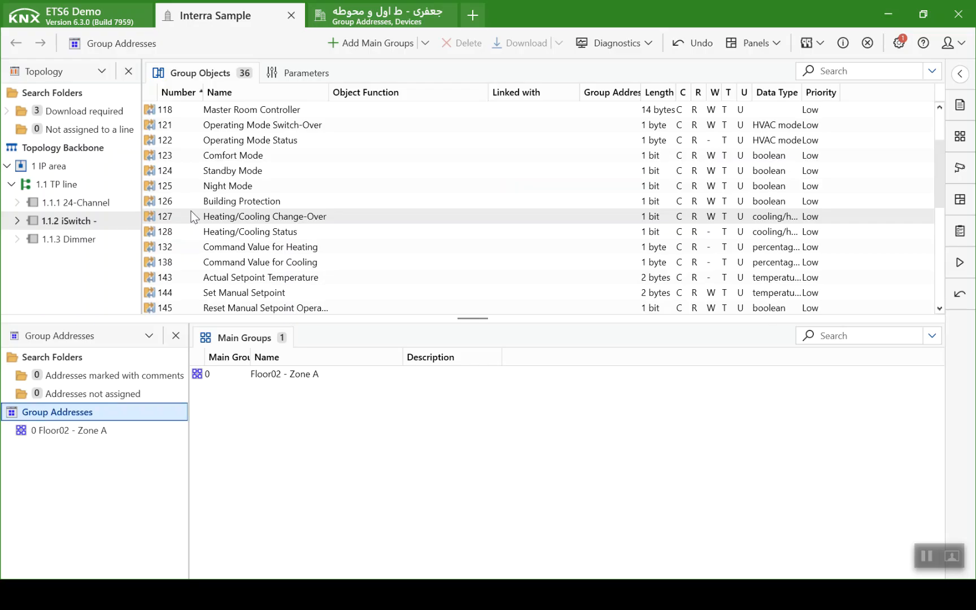
Add a middle group named FC under Floor02 - Zone A and open its group address list
click(127, 432)
right_click(128, 435)
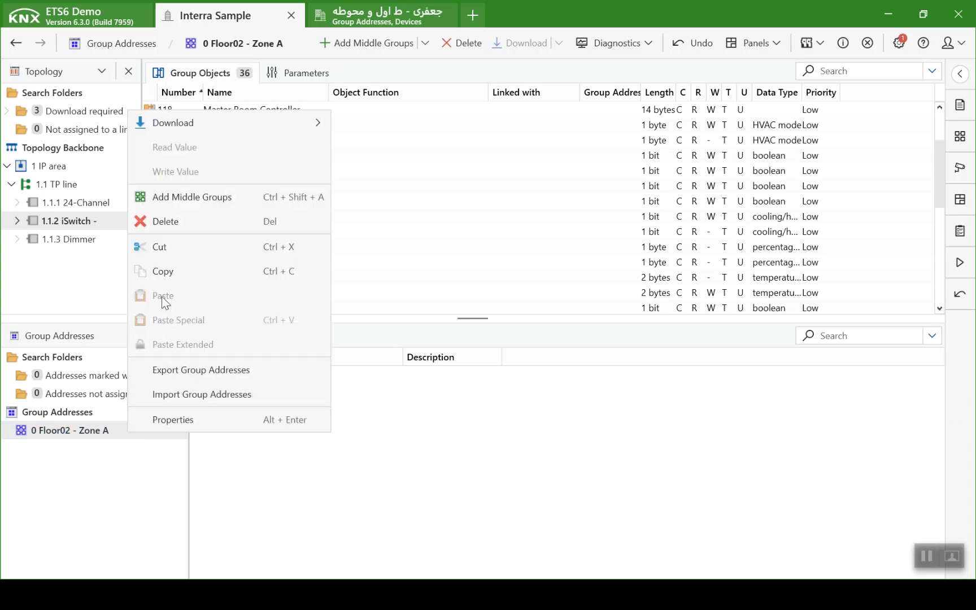
click(175, 204)
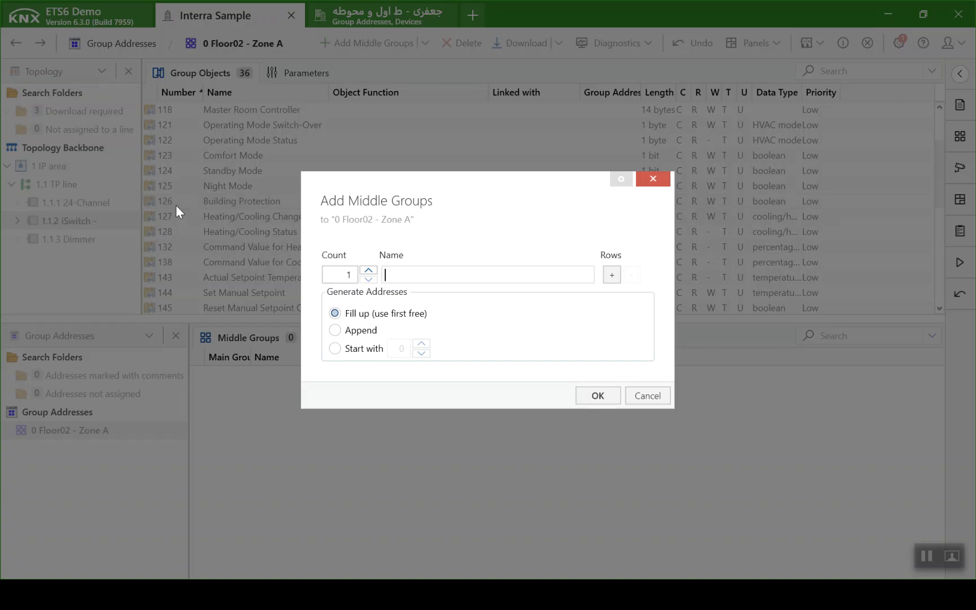
text(FC)
key(Return)
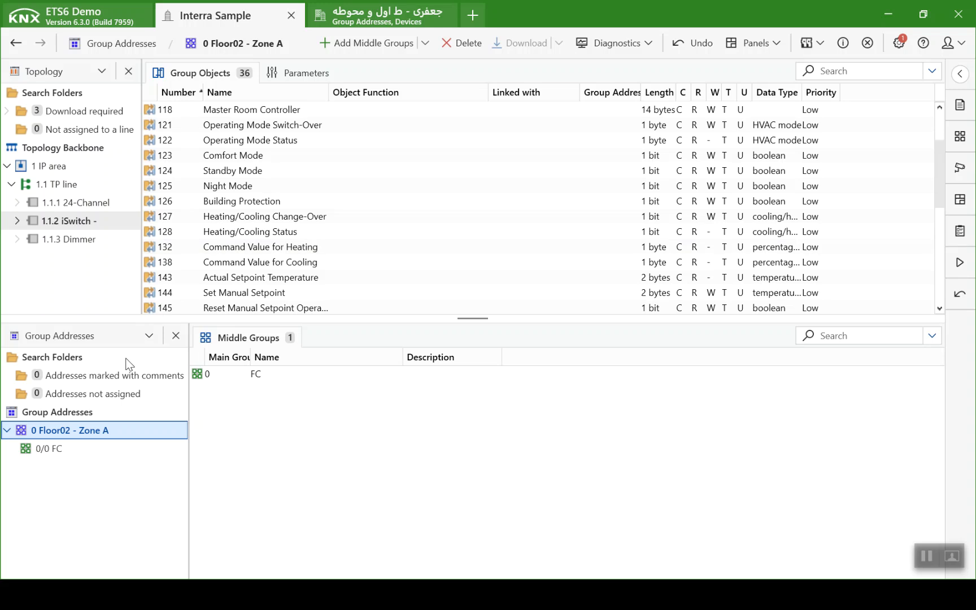
click(97, 448)
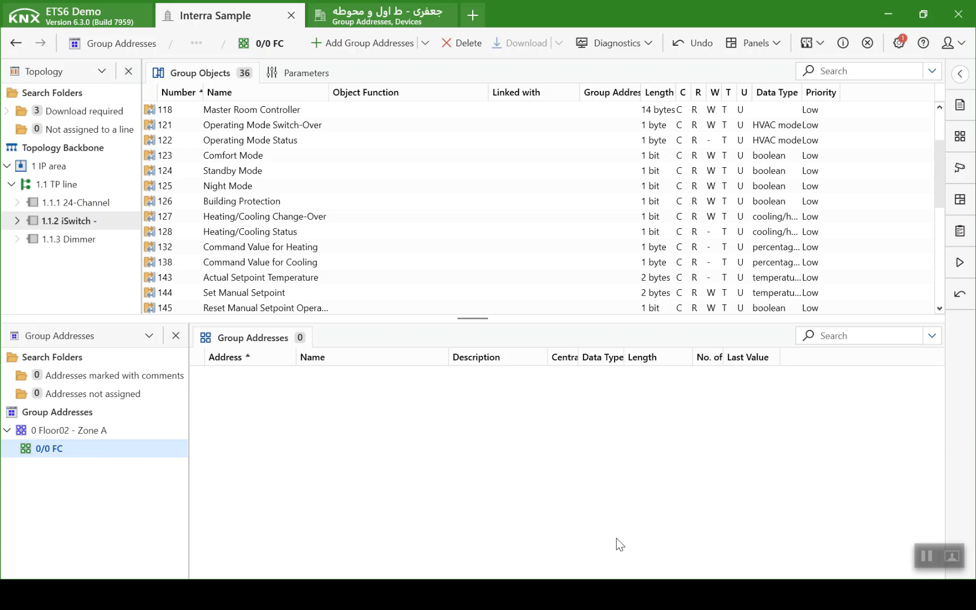
click(926, 551)
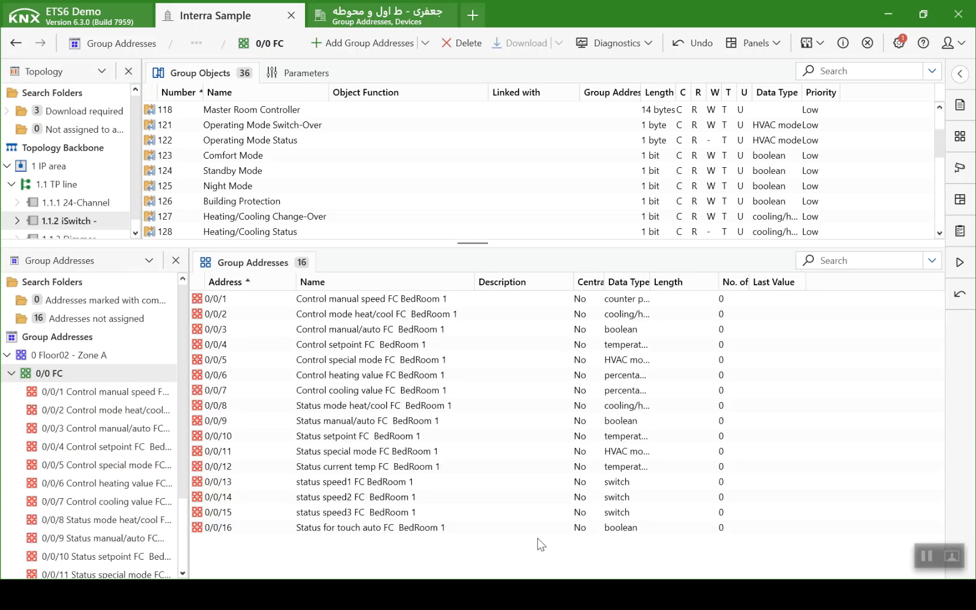
Switch to PowerPoint, review the fan coil wiring diagram in the slide show, and return to ETS6
key(alt+Tab)
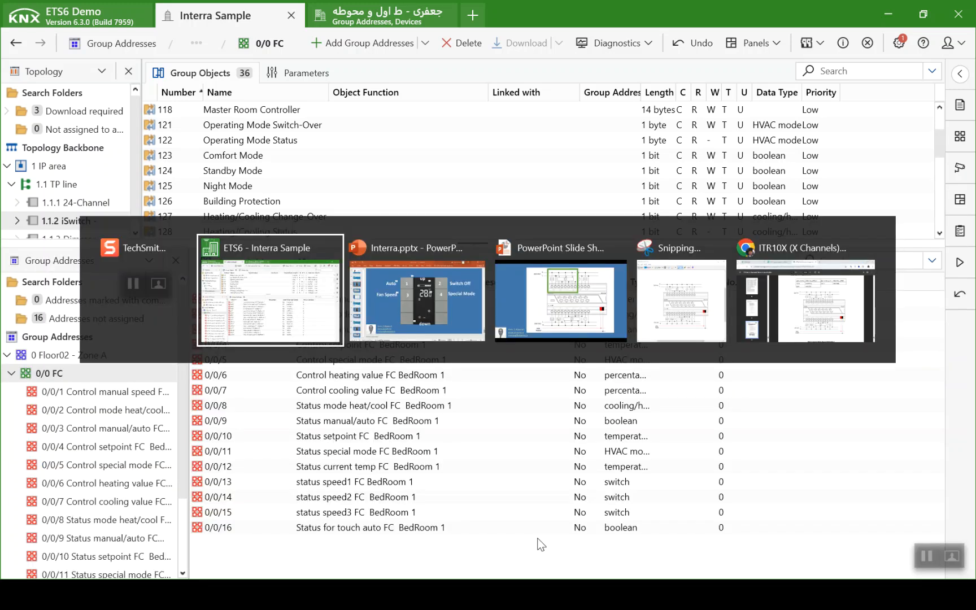
key(alt+Tab)
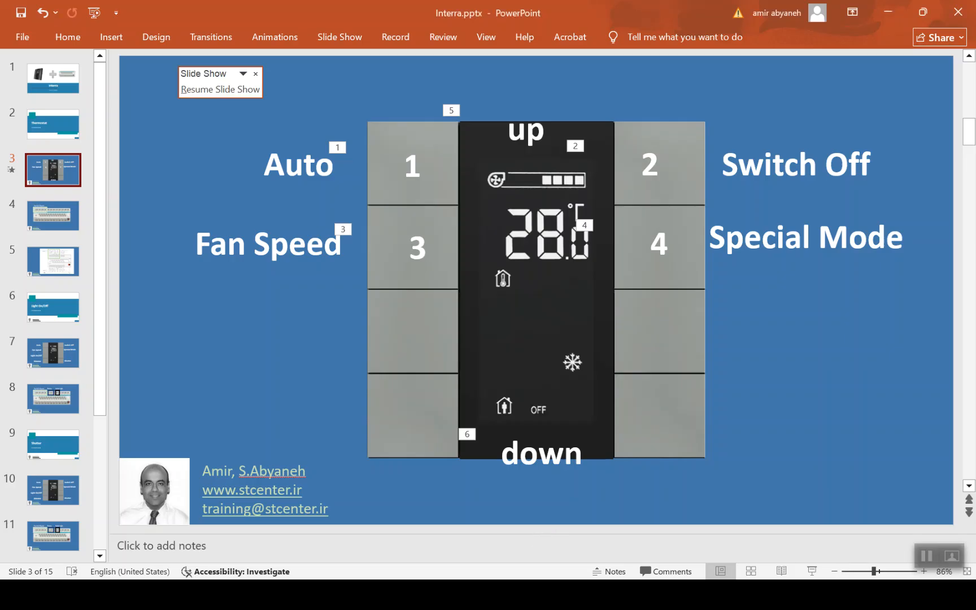
click(812, 571)
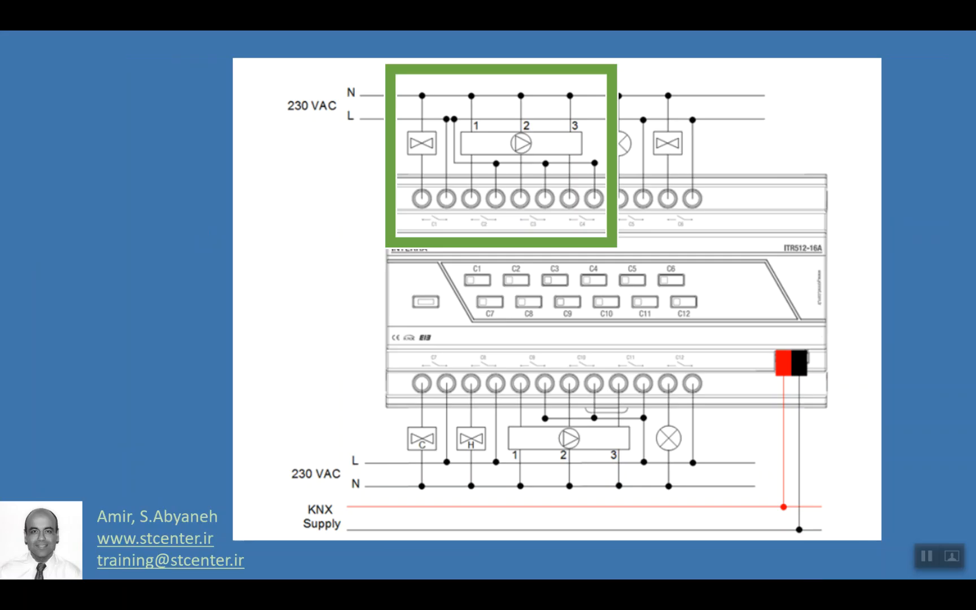
key(Right)
key(Escape)
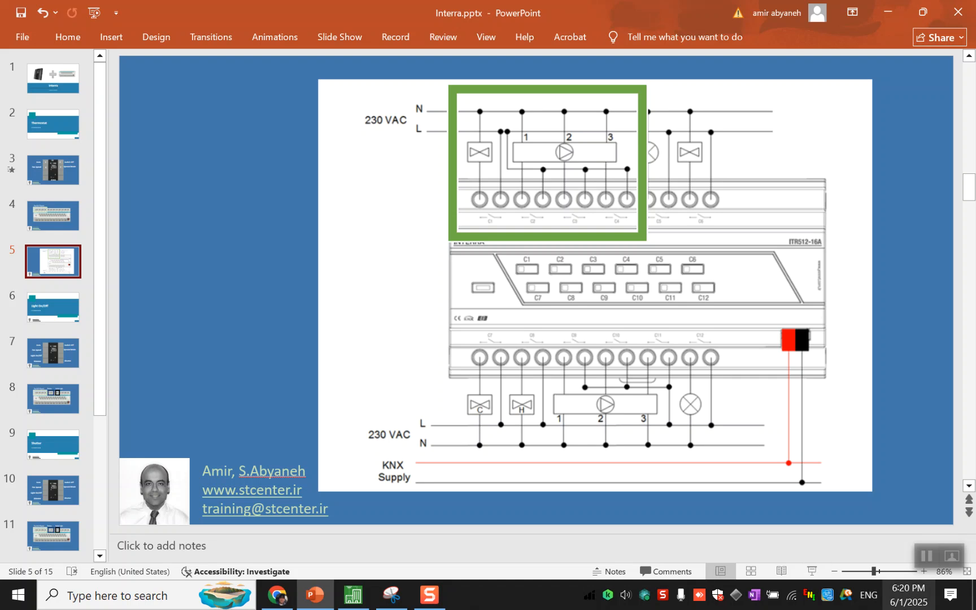
click(353, 595)
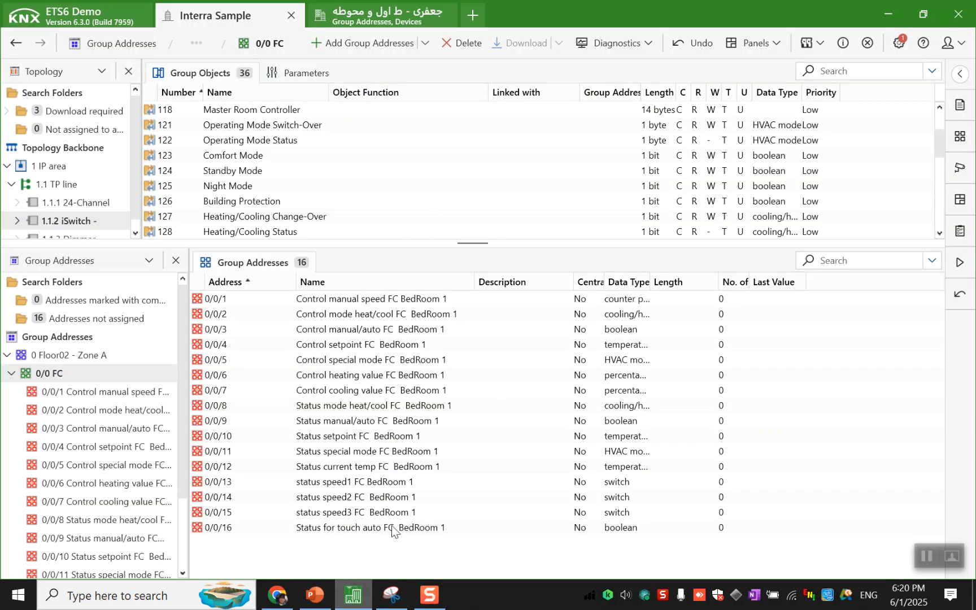
Open 0/0/1 Control manual speed FC BedRoom 1, widen the address tree, and link the iSwitch's Button 3 - Step 1-Byte object to it
click(416, 298)
double_click(417, 298)
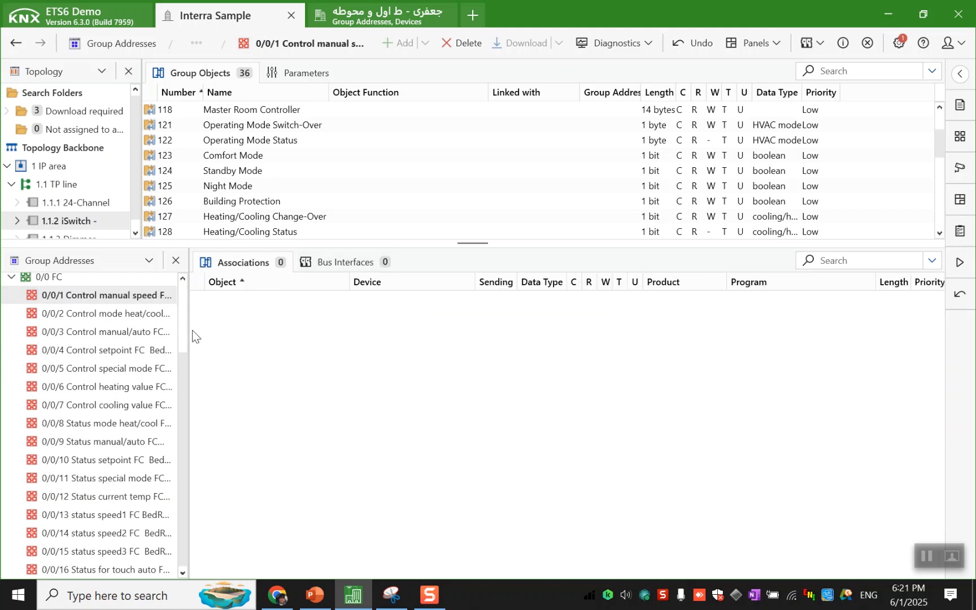
drag(187, 328, 263, 327)
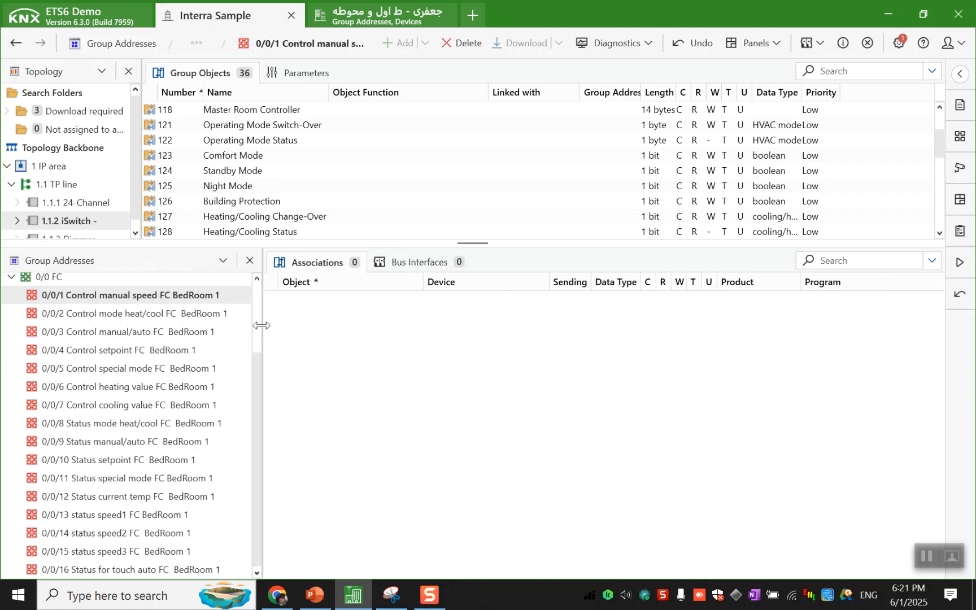
scroll(293, 183, up, 2)
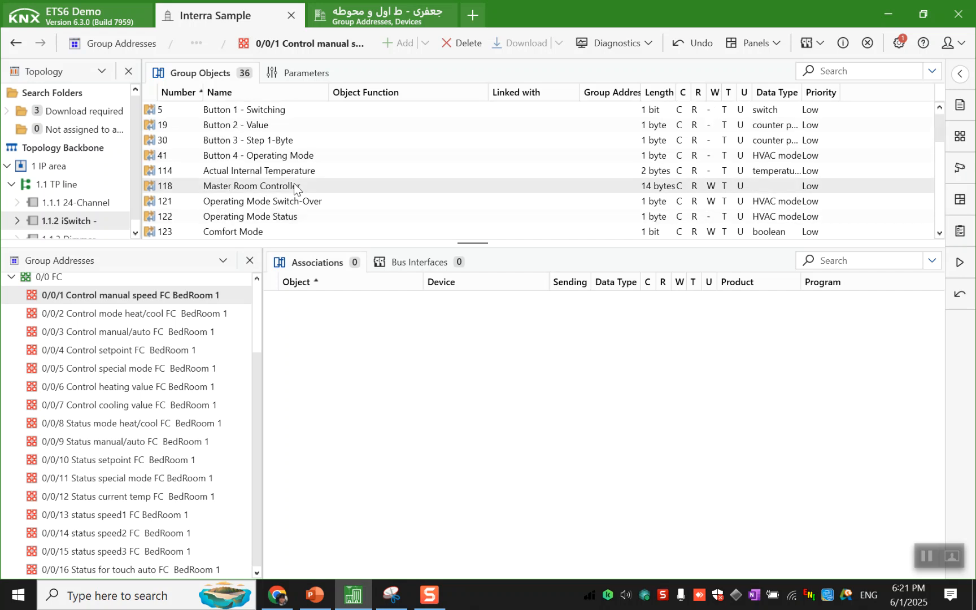
drag(305, 136, 341, 326)
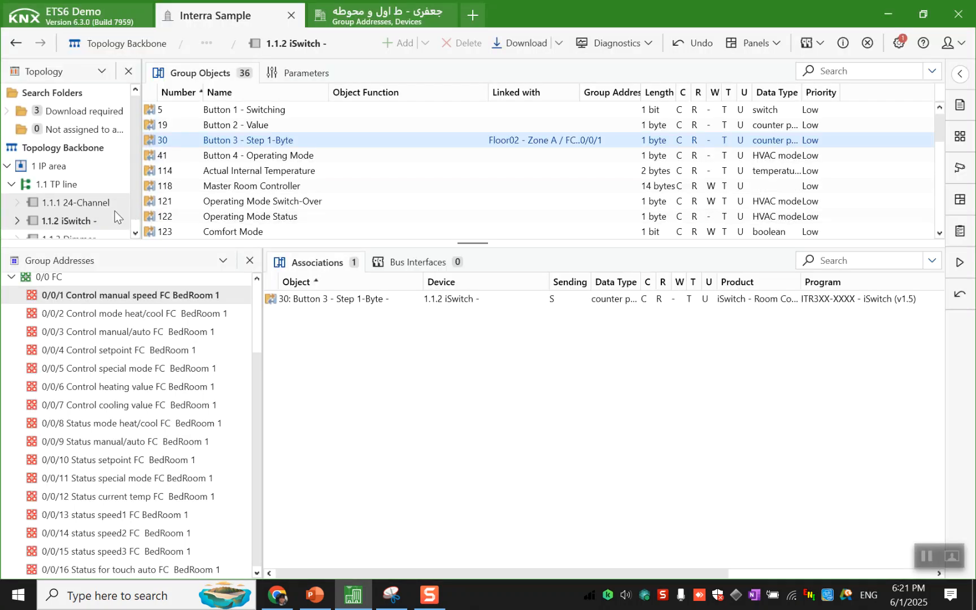
Link the 24-Channel actuator's Man. Fan Level Value and the iSwitch's Button 2 - Value objects to group address 0/0/1
click(89, 203)
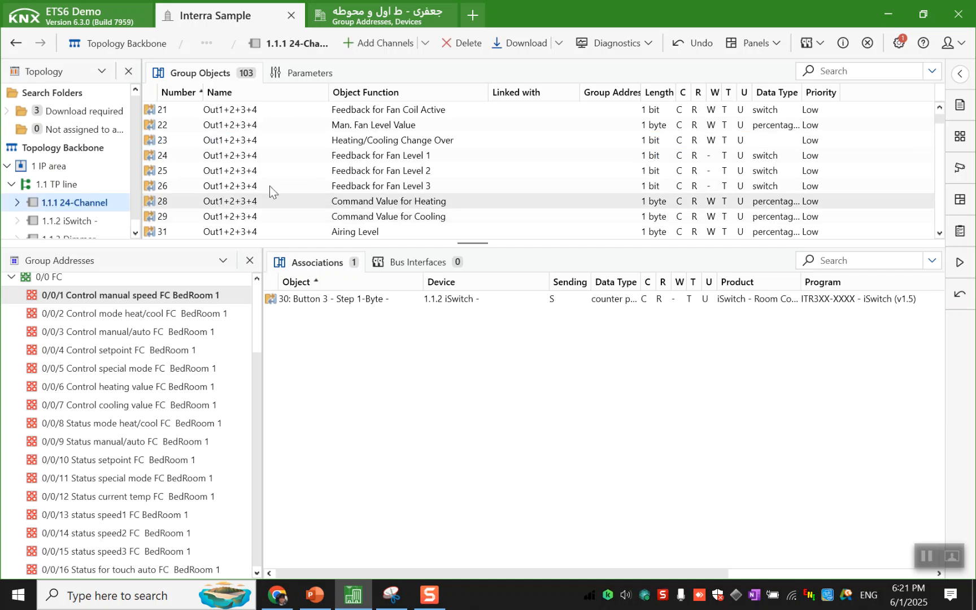
drag(338, 124, 356, 325)
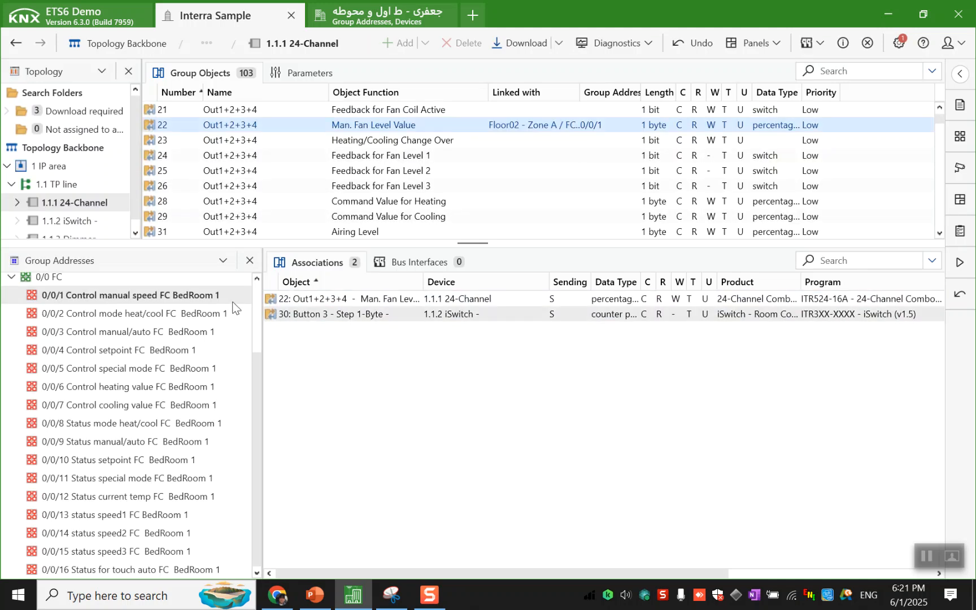
click(81, 221)
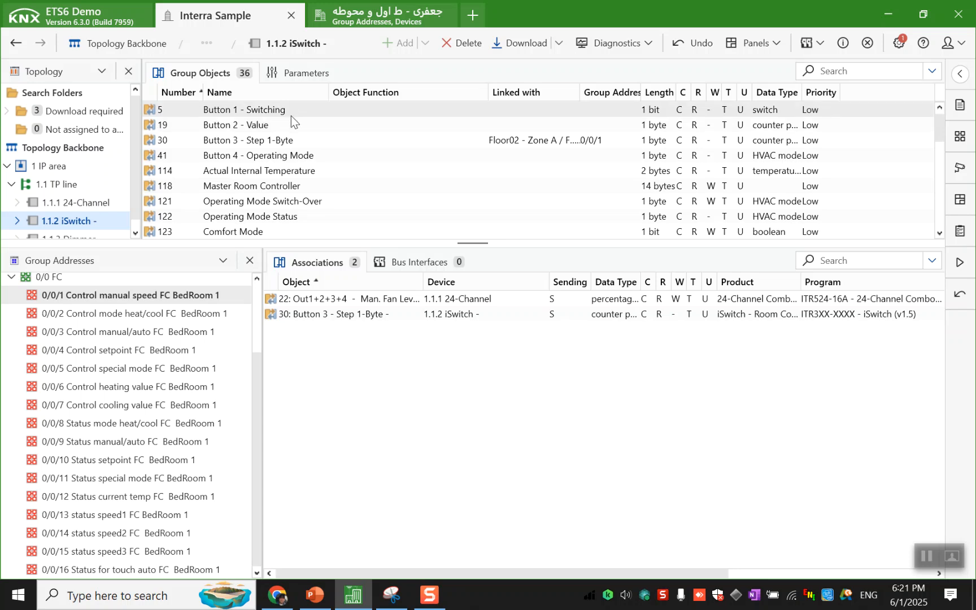
drag(292, 121, 346, 366)
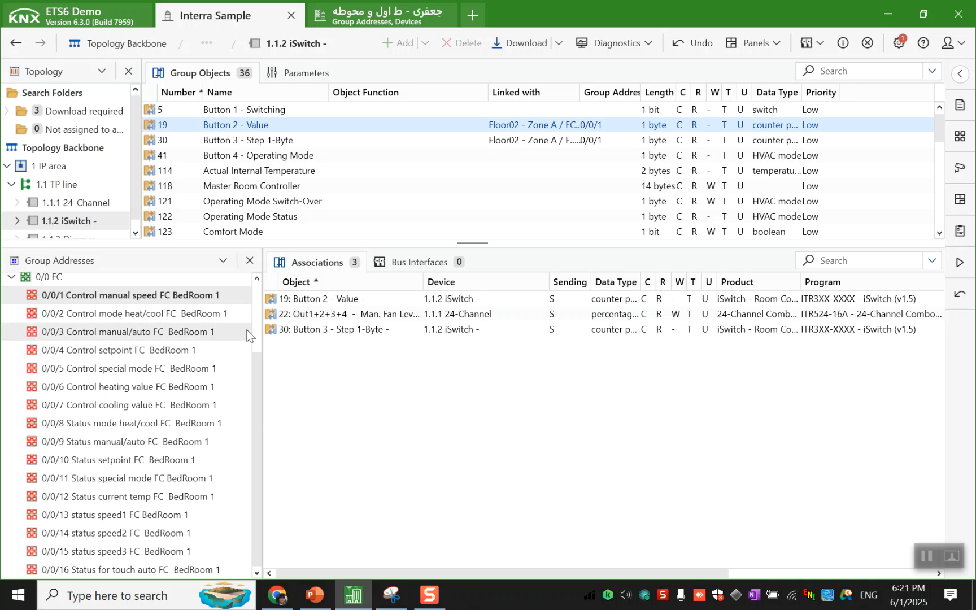
Link the iSwitch's Heating/Cooling Change-Over object to 0/0/2 Control mode heat/cool FC BedRoom 1
click(234, 319)
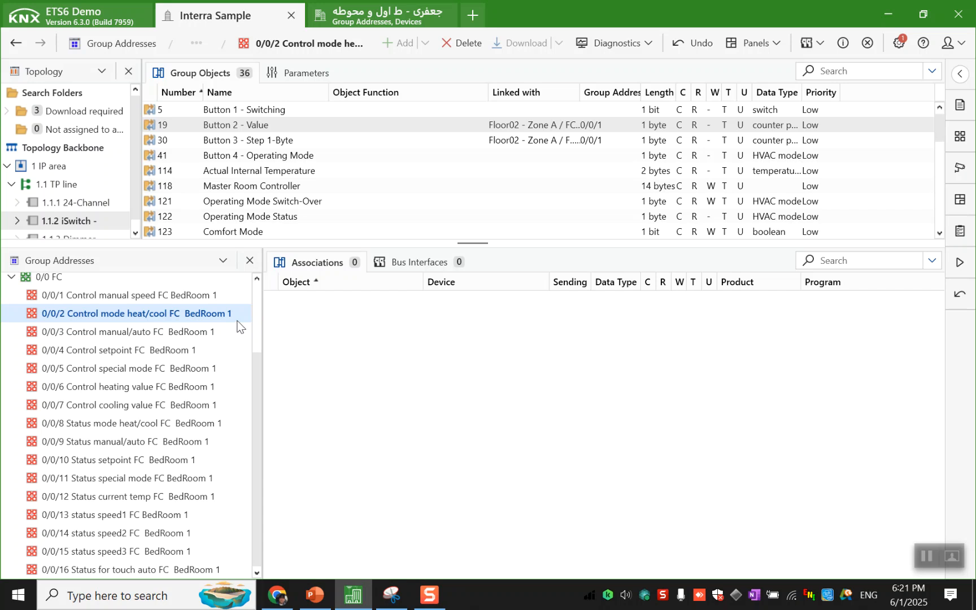
scroll(245, 195, down, 3)
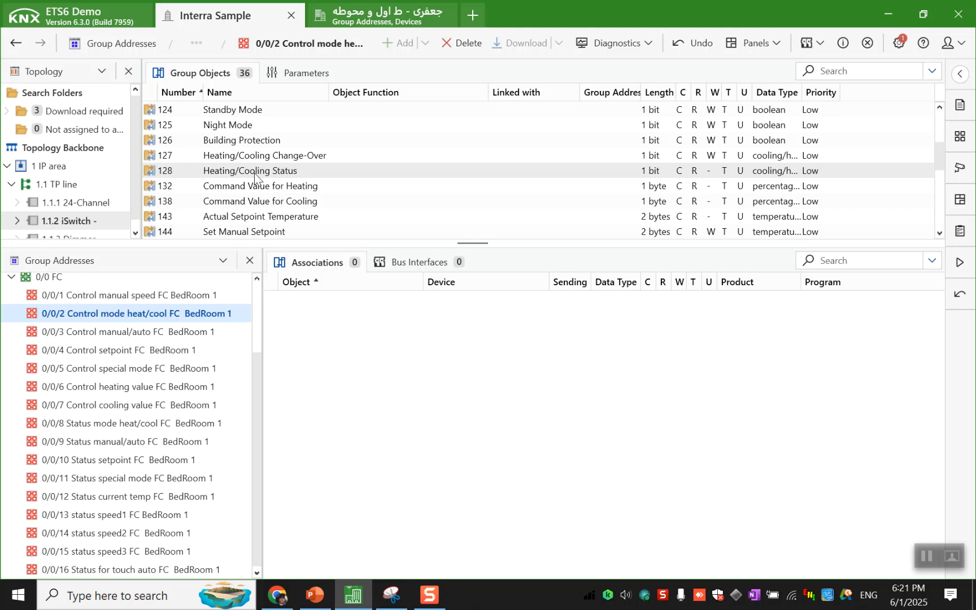
click(259, 161)
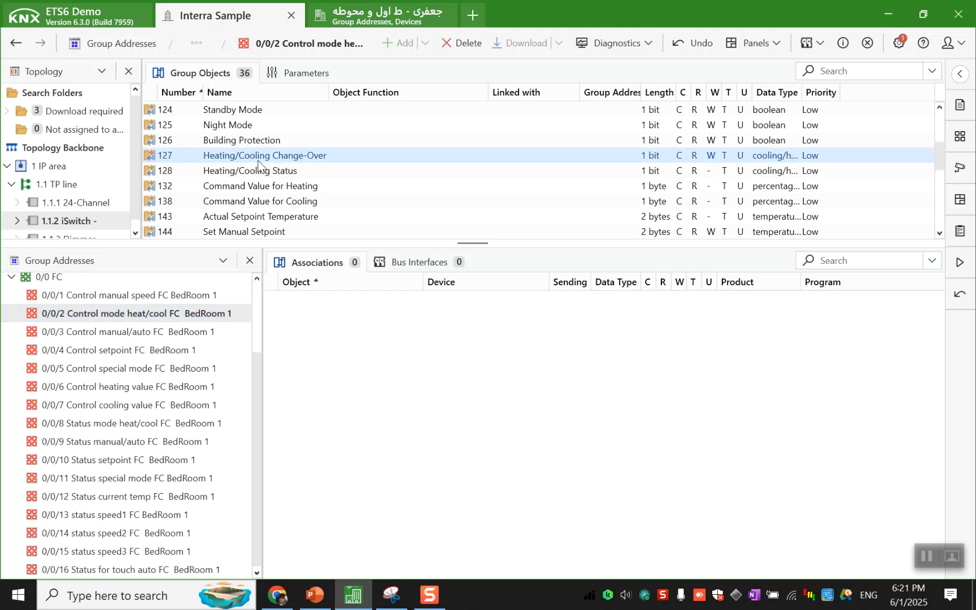
drag(260, 162, 307, 323)
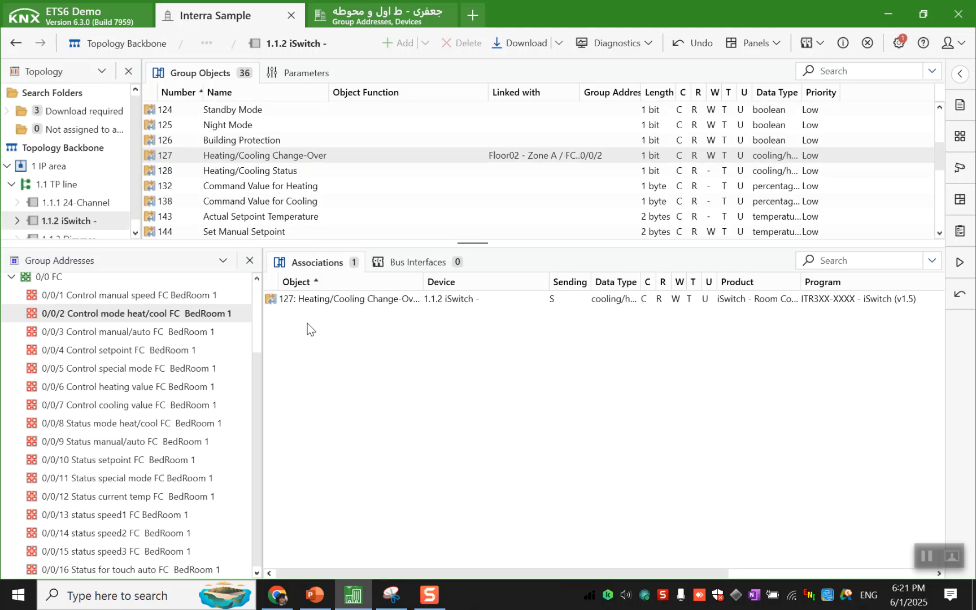
Link the 24-Channel actuator's Out1+2+3+4 Heating/Cooling Change Over object to group address 0/0/2
scroll(113, 224, down, 1)
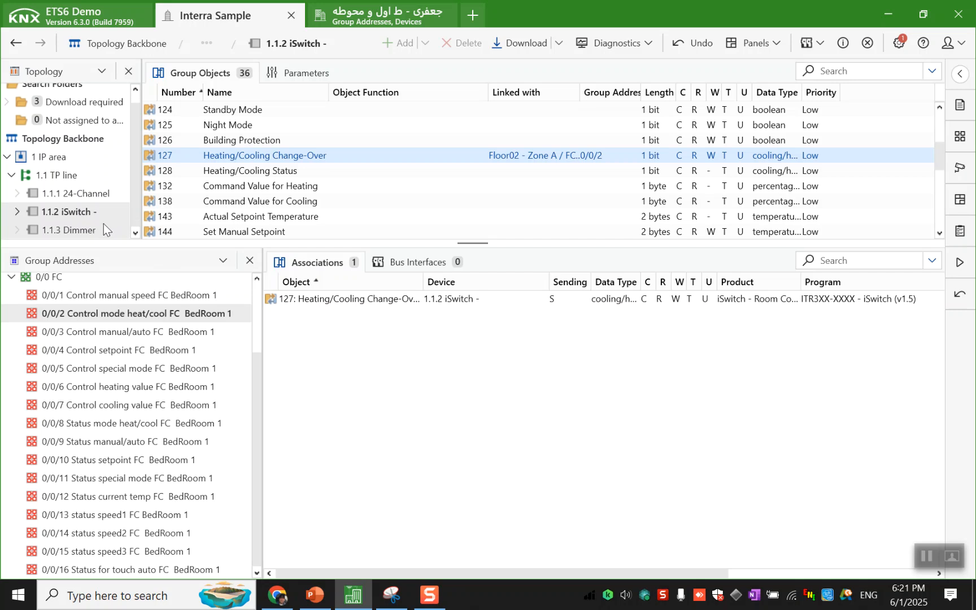
click(107, 194)
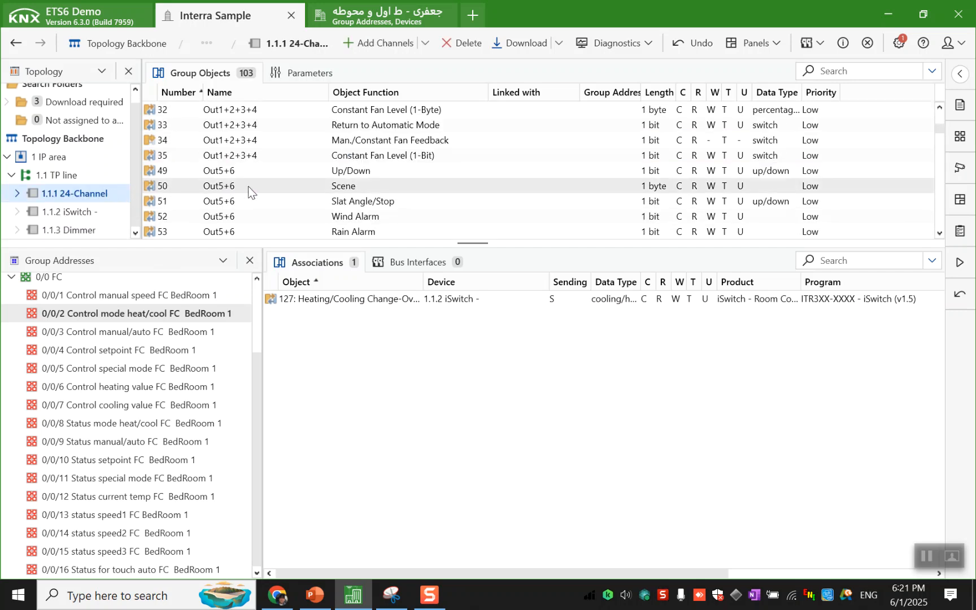
scroll(277, 183, up, 3)
drag(370, 146, 361, 332)
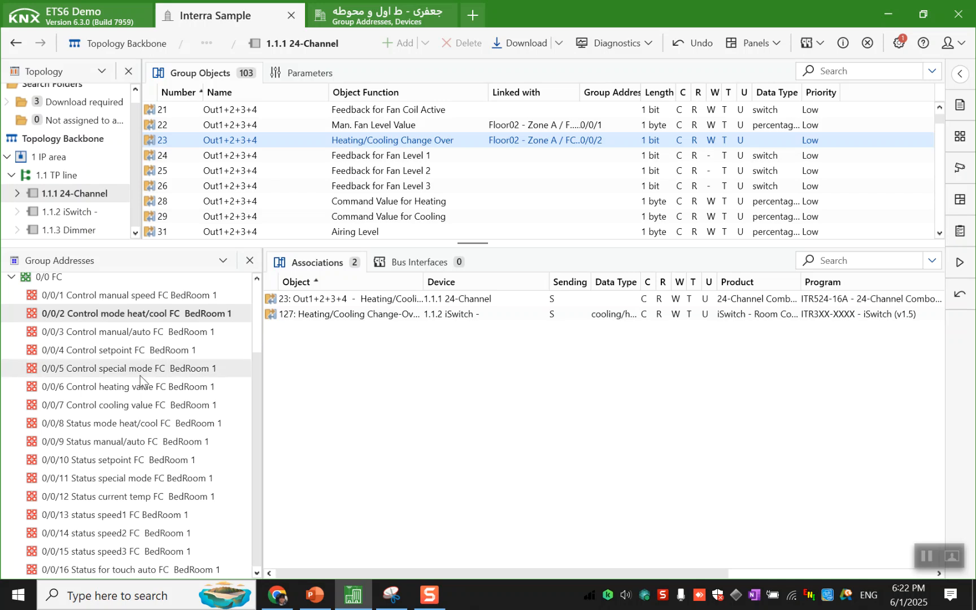
Link the 24-Channel actuator's Out1+2+3+4 Return to Automatic Mode object to 0/0/3 Control manual/auto FC BedRoom 1
click(157, 335)
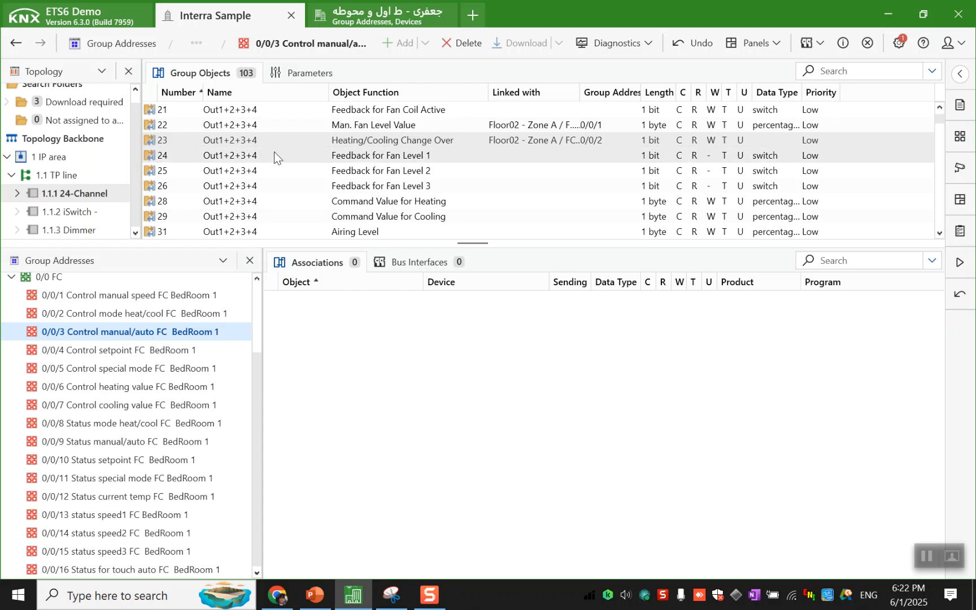
scroll(274, 152, down, 2)
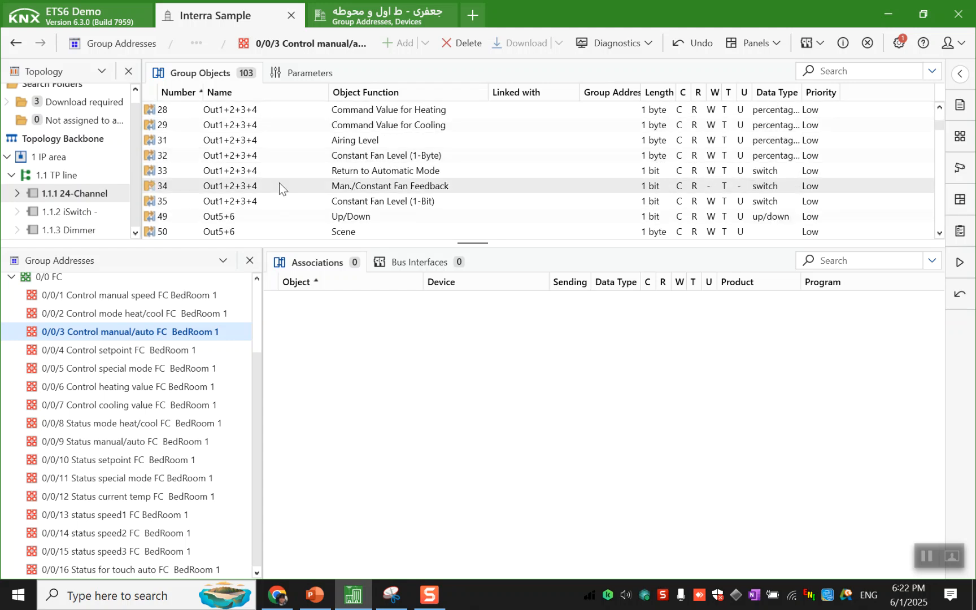
drag(287, 173, 305, 365)
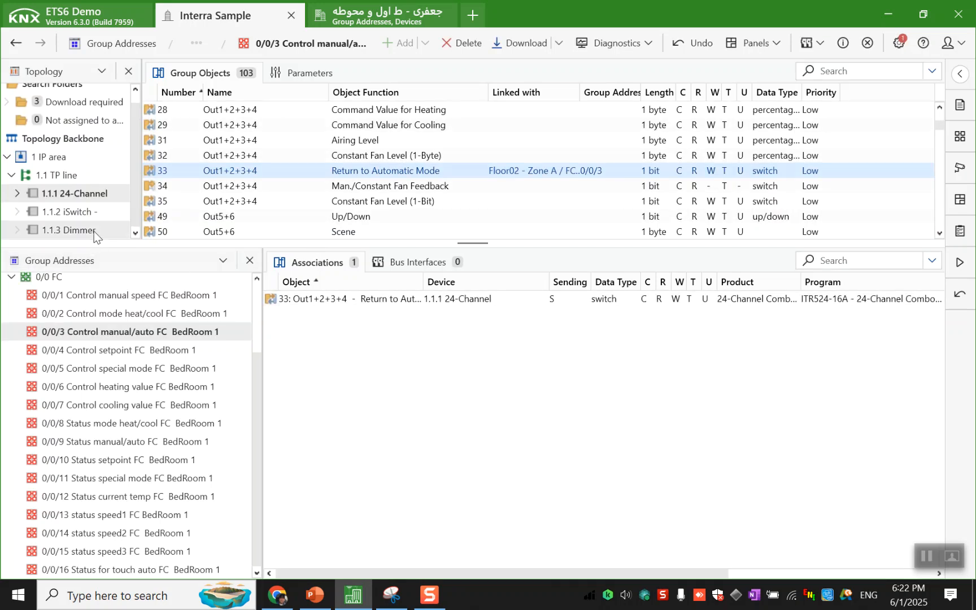
Link the iSwitch's Button 1 - Switching object to group address 0/0/3 Control manual/auto FC BedRoom 1
click(95, 212)
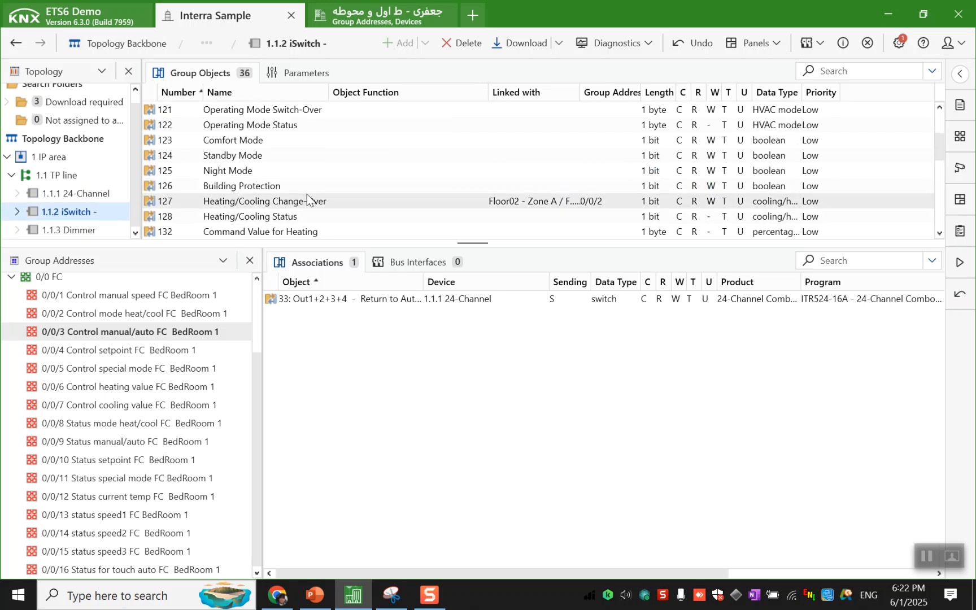
scroll(311, 188, up, 2)
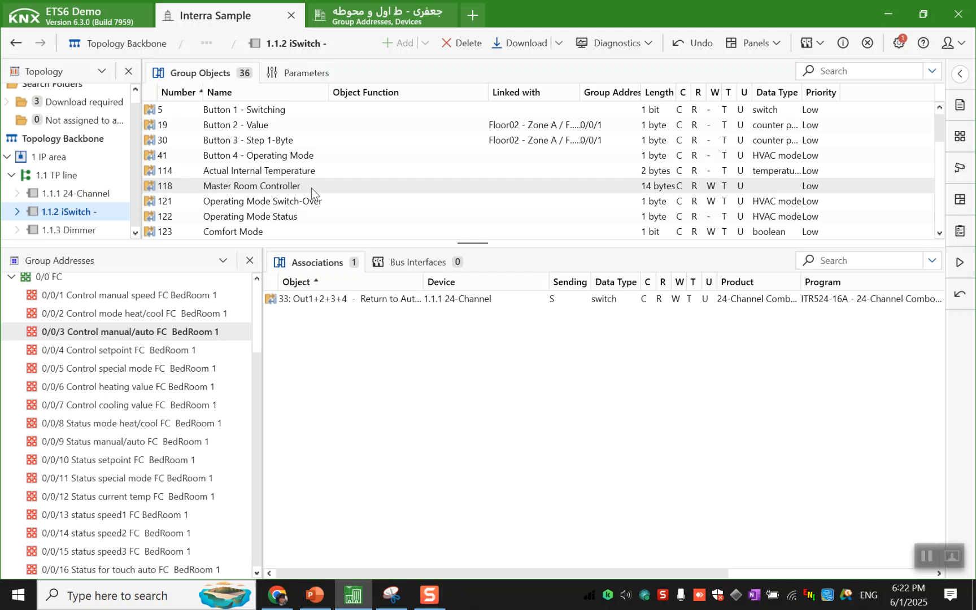
drag(305, 108, 309, 376)
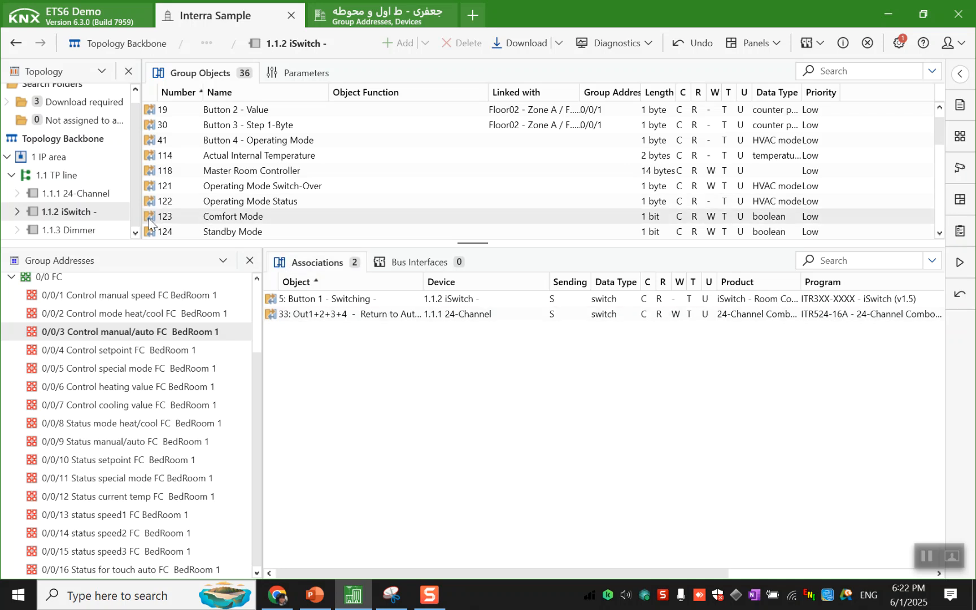
Link the iSwitch's Set Manual Setpoint object to group address 0/0/4 Control setpoint FC BedRoom 1
click(162, 351)
scroll(254, 187, up, 1)
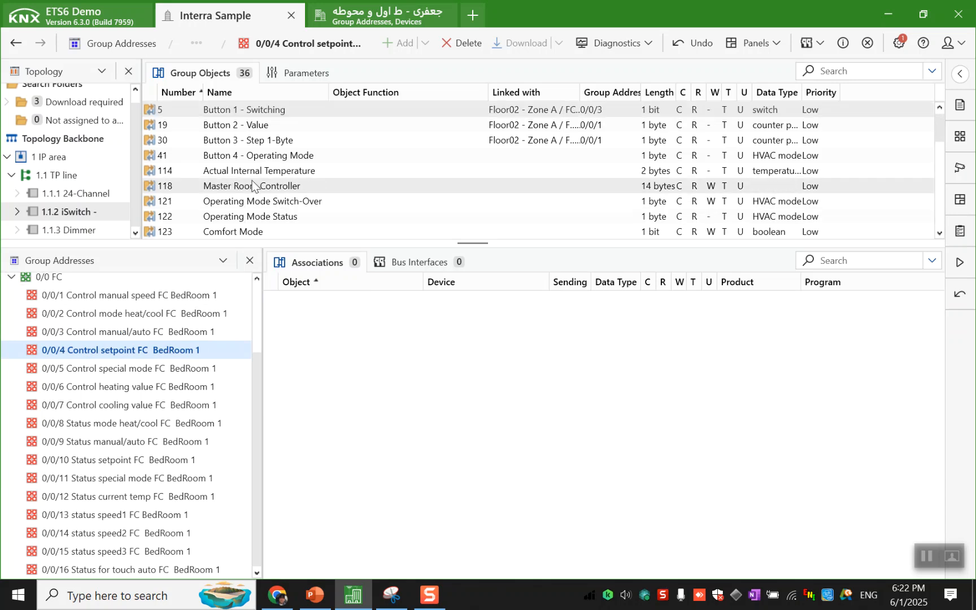
scroll(253, 186, down, 7)
scroll(254, 186, up, 1)
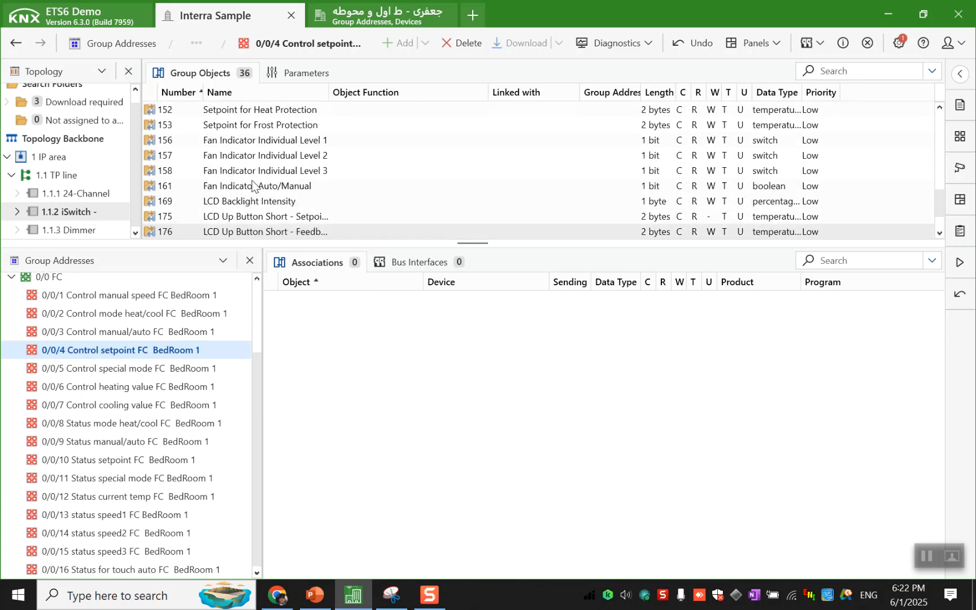
scroll(254, 186, up, 1)
drag(415, 291, 382, 355)
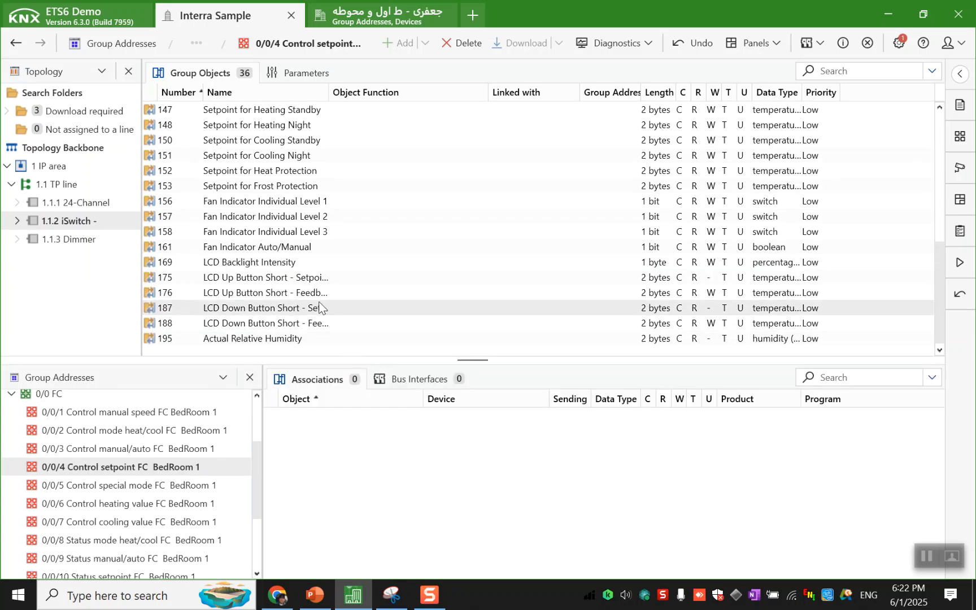
scroll(320, 311, up, 5)
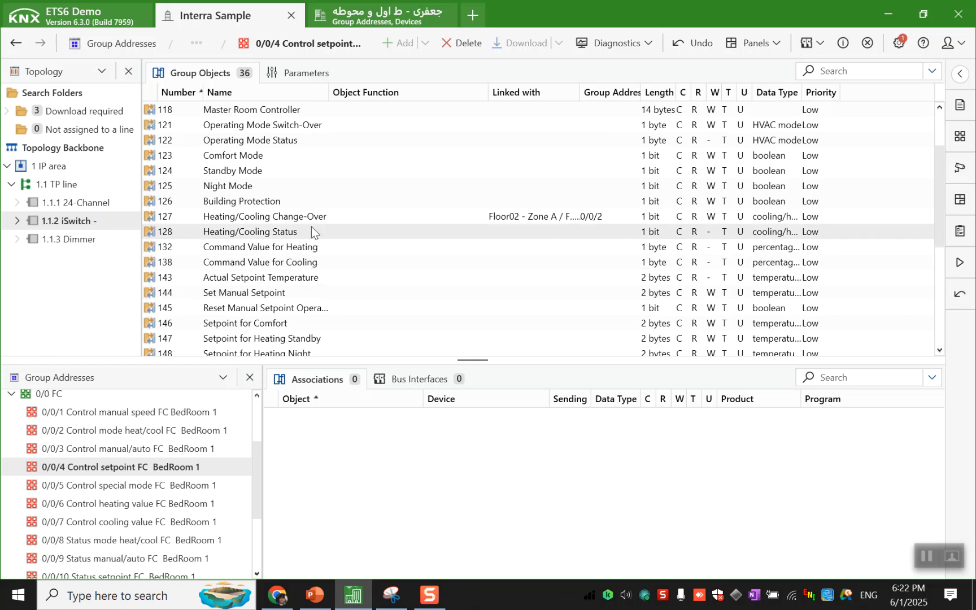
drag(310, 290, 360, 437)
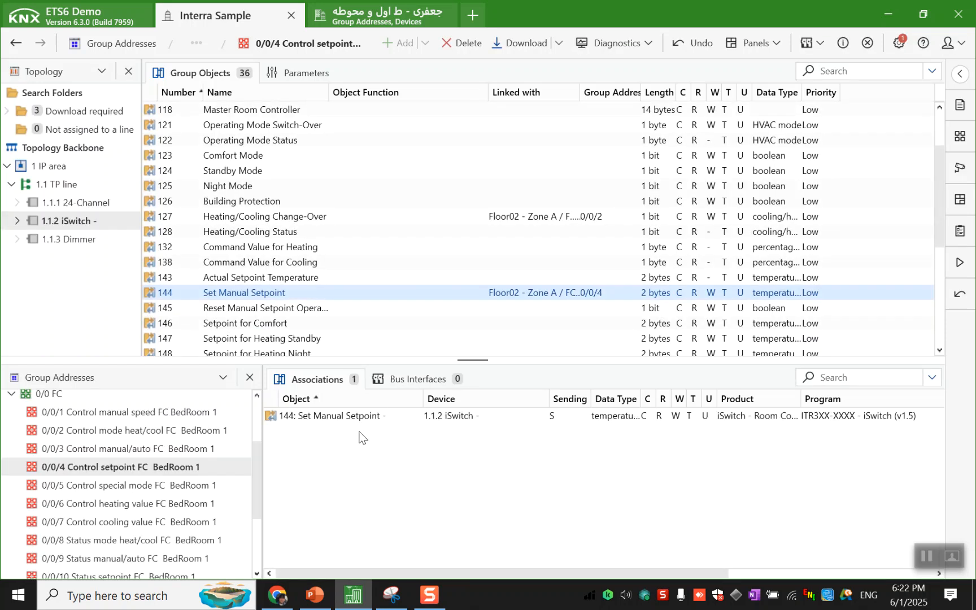
Link the iSwitch's LCD Up Button Short and LCD Down Button Short setpoint objects, numbers 175 and 187, together to 0/0/4
scroll(336, 327, down, 5)
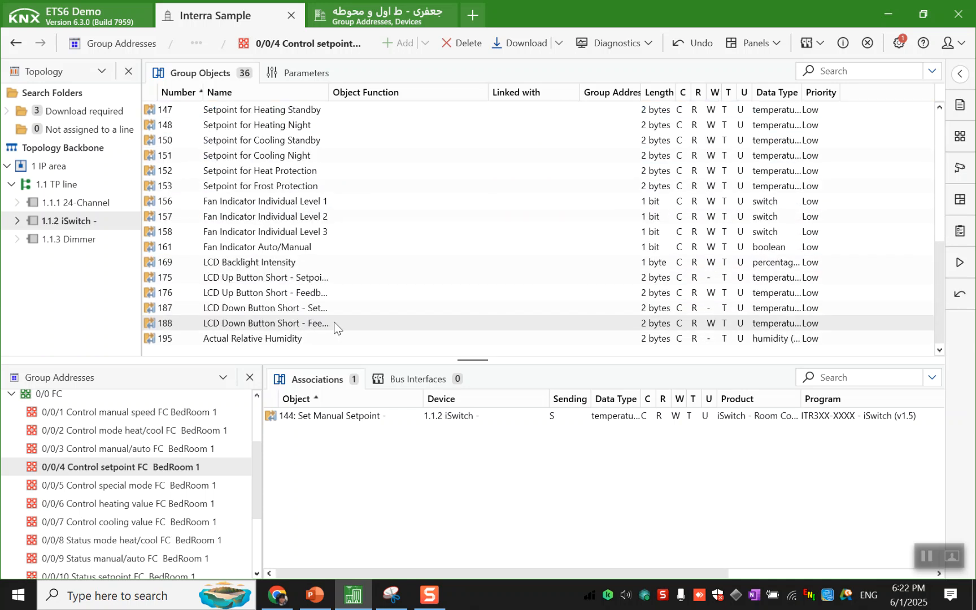
click(327, 282)
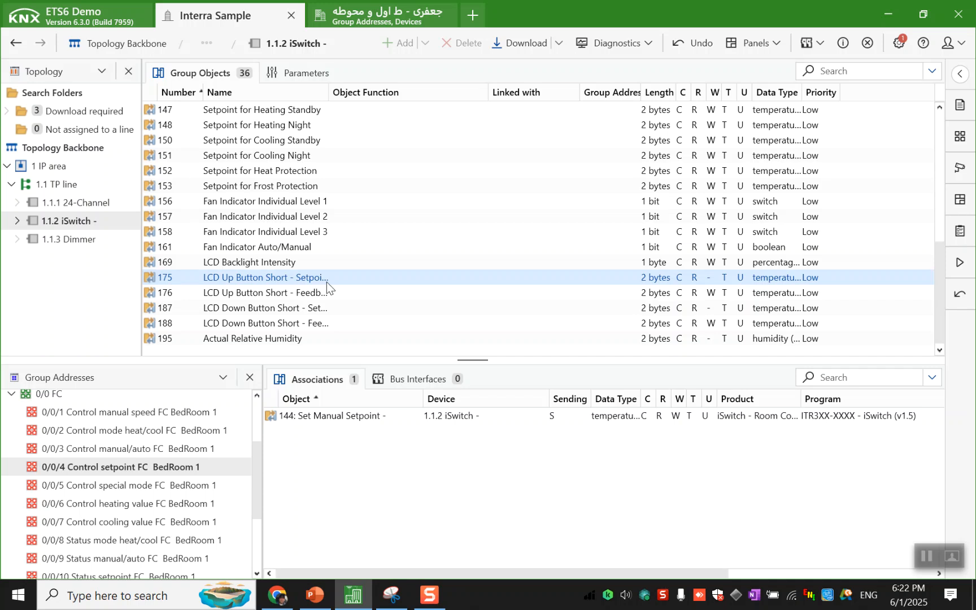
ctrl+click(316, 310)
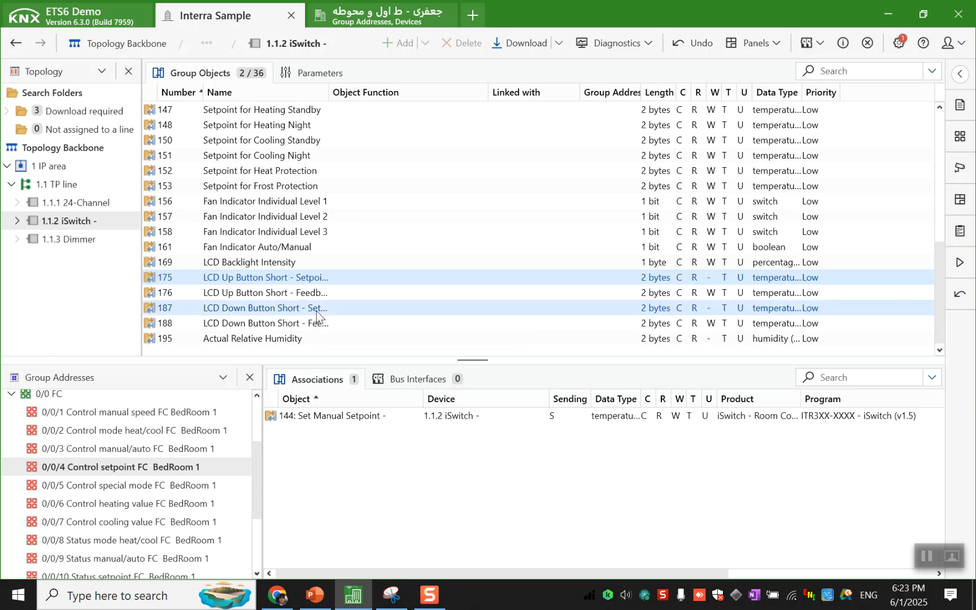
drag(316, 310, 344, 438)
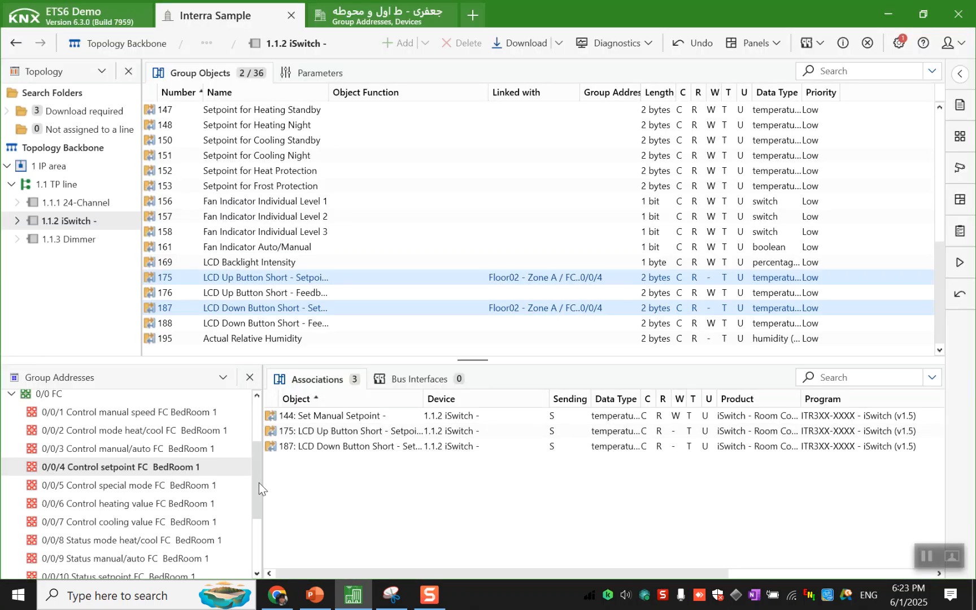
Link the iSwitch's Operating Mode Switch-Over and Button 4 - Operating Mode objects to 0/0/5 Control special mode FC BedRoom 1
click(241, 486)
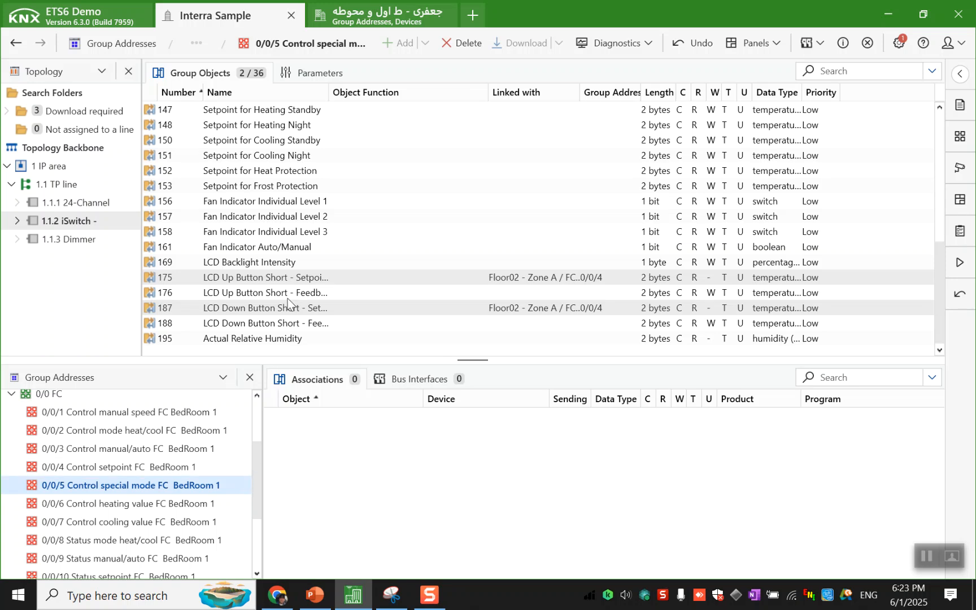
scroll(304, 226, up, 4)
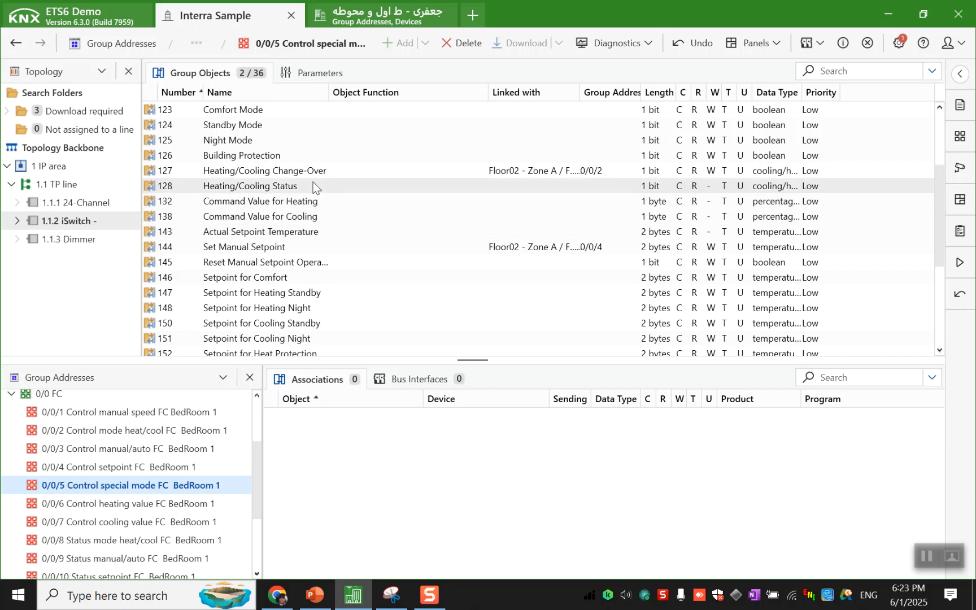
scroll(313, 183, up, 1)
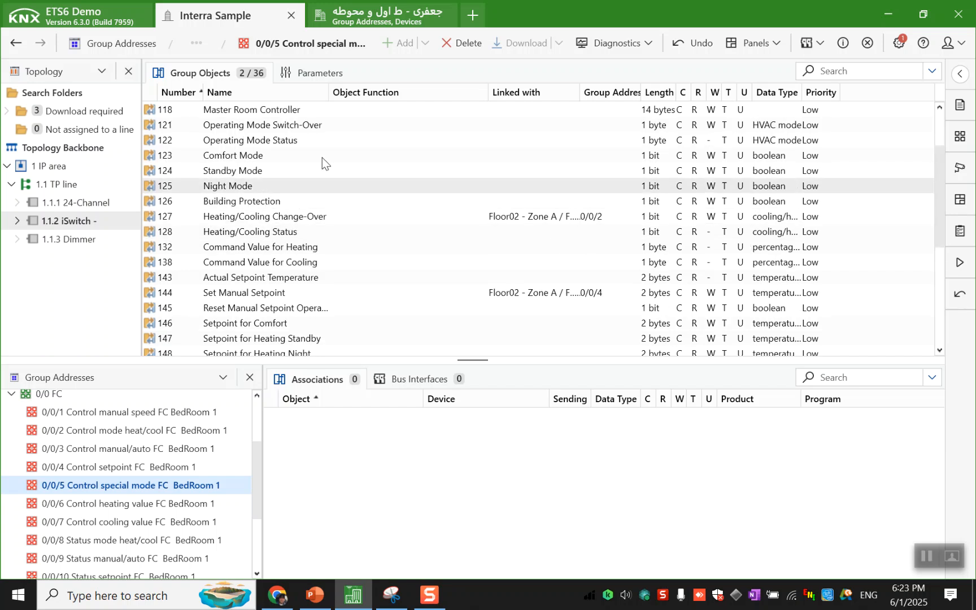
drag(322, 130, 311, 435)
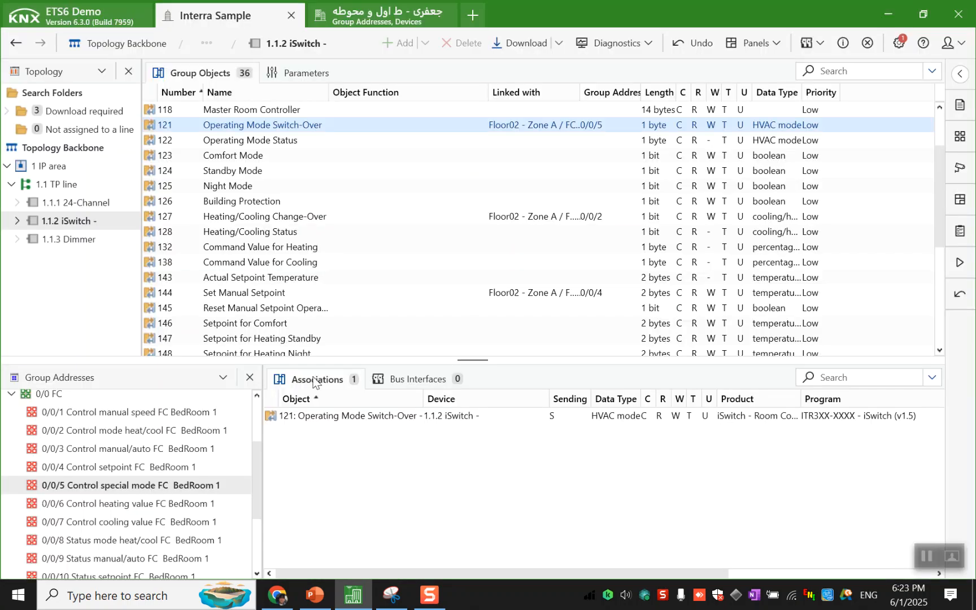
scroll(264, 187, up, 2)
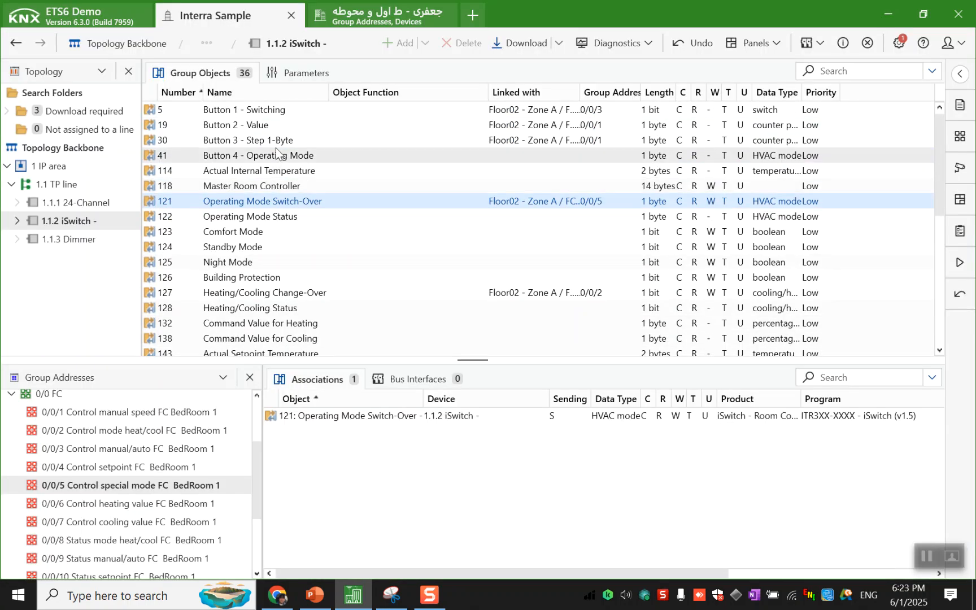
drag(275, 153, 330, 446)
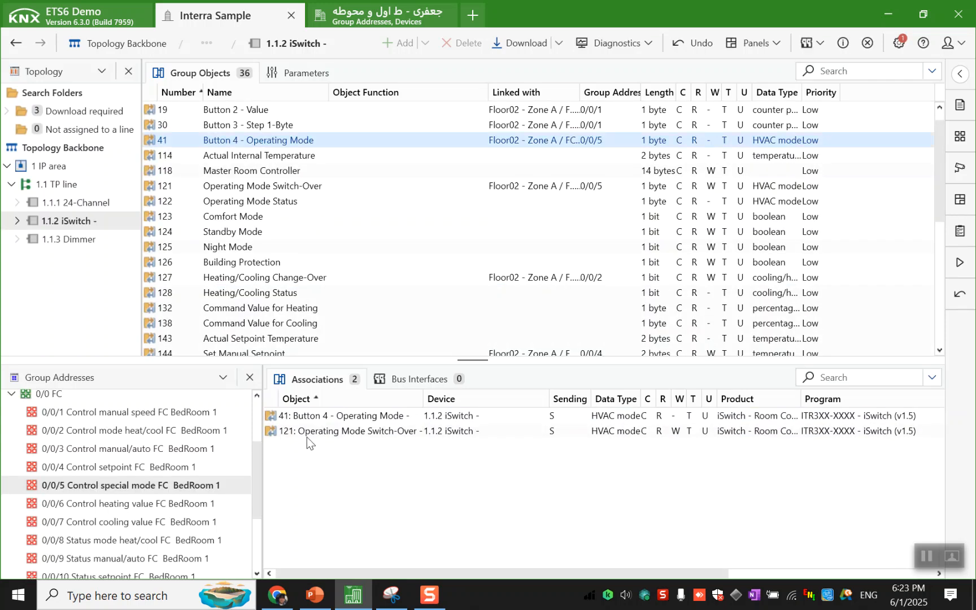
Link the Command Value for Heating objects of the iSwitch and the 24-Channel actuator's Out1+2+3+4 to 0/0/6 Control heating value FC BedRoom 1
click(192, 503)
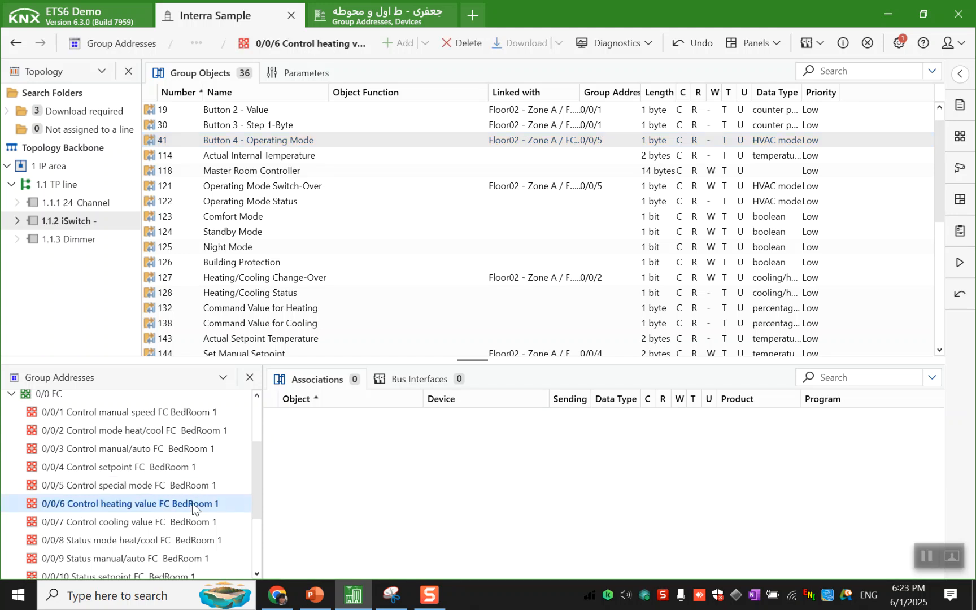
key(Down)
key(Up)
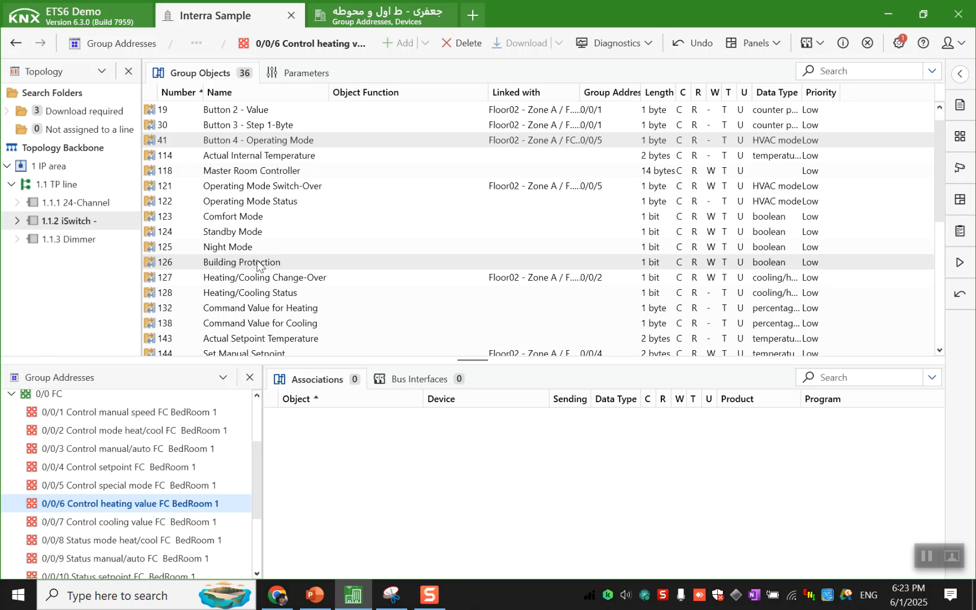
drag(253, 309, 308, 464)
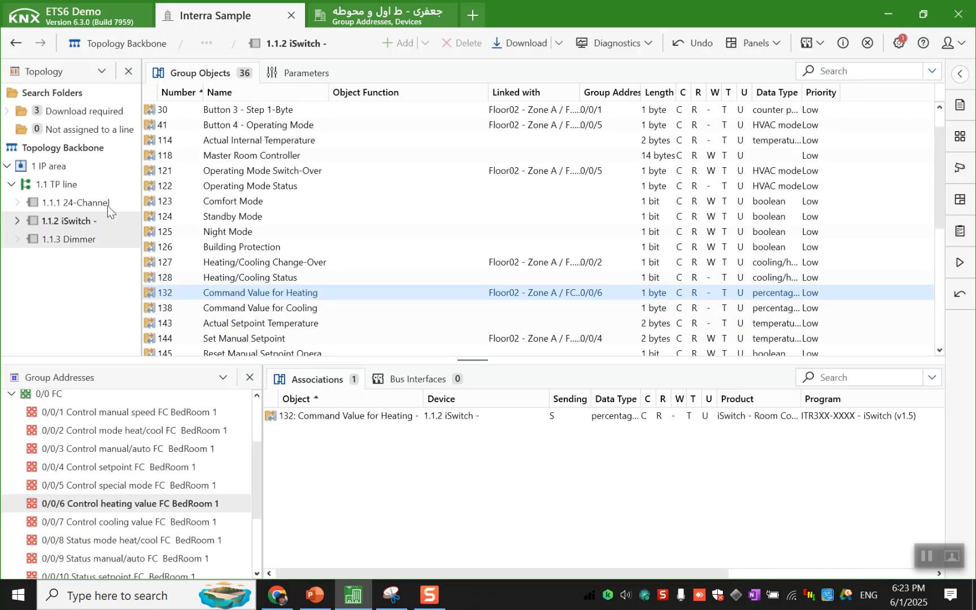
click(85, 203)
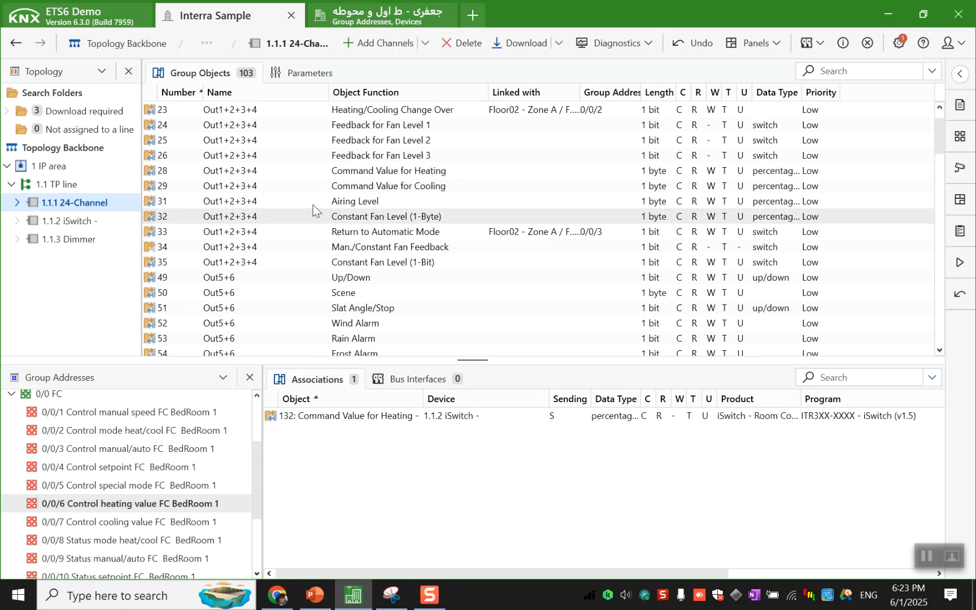
drag(332, 172, 300, 463)
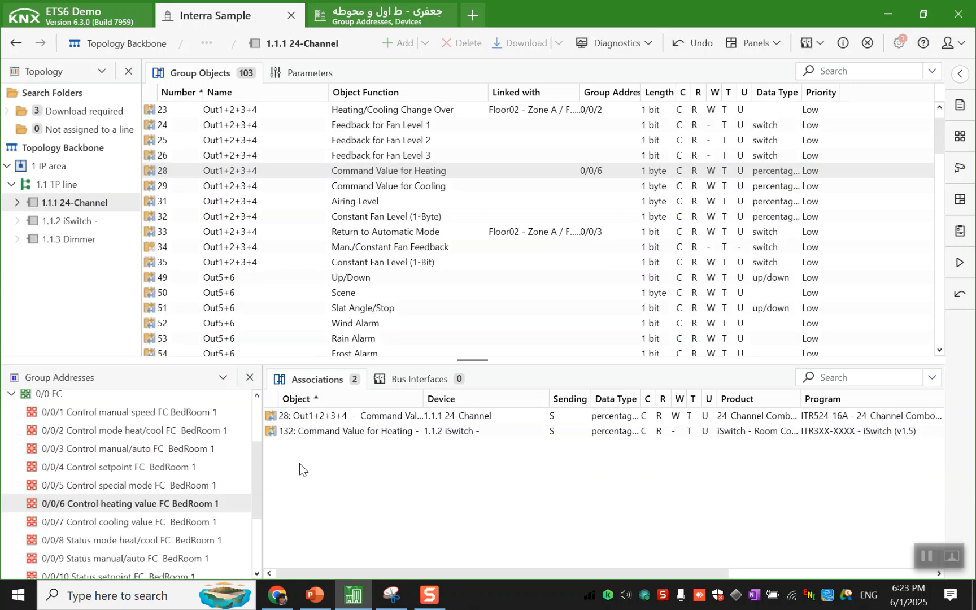
Link the Command Value for Cooling objects of the 24-Channel actuator's Out1+2+3+4 and the iSwitch to 0/0/7 Control cooling value FC BedRoom 1
click(210, 522)
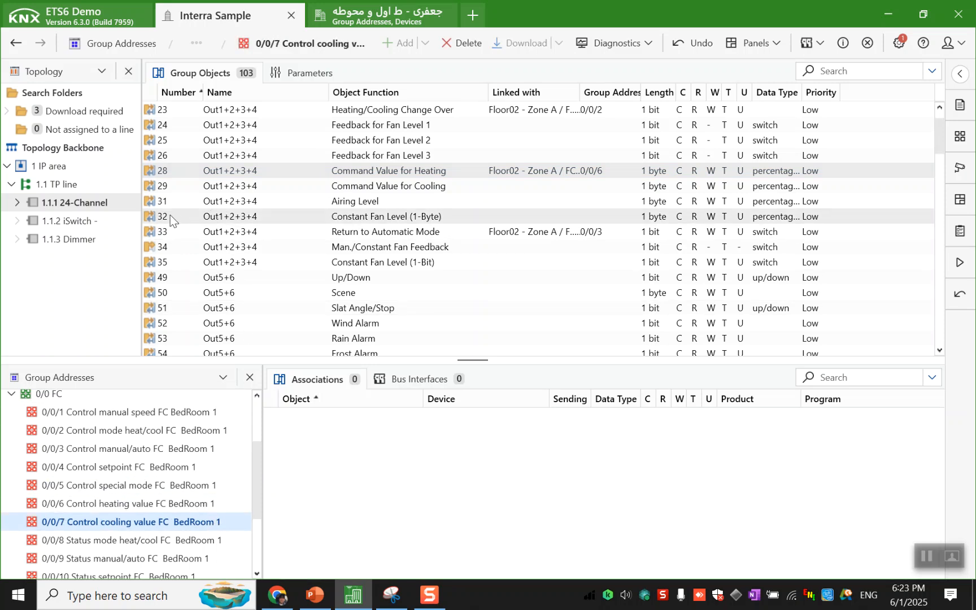
drag(339, 186, 310, 464)
click(67, 221)
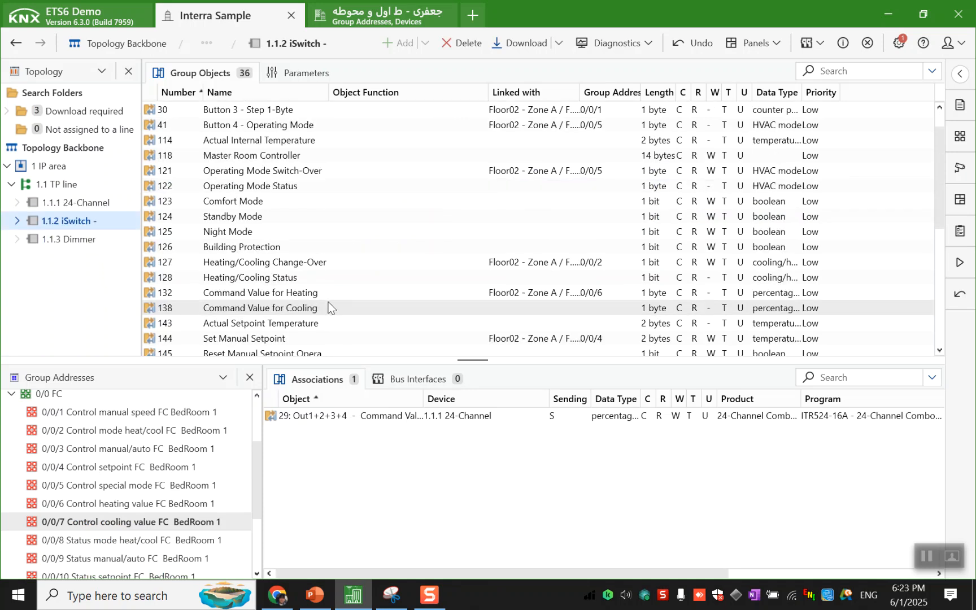
drag(330, 307, 327, 454)
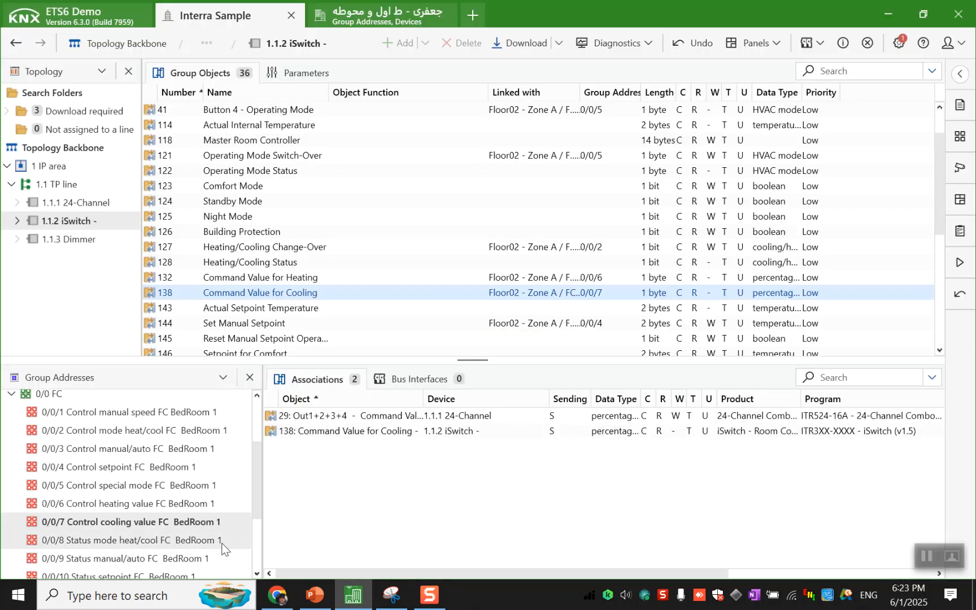
Link the iSwitch's Heating/Cooling Status object to 0/0/8 and its Fan Indicator Auto/Manual object to 0/0/9 Status manual/auto FC BedRoom 1
click(222, 546)
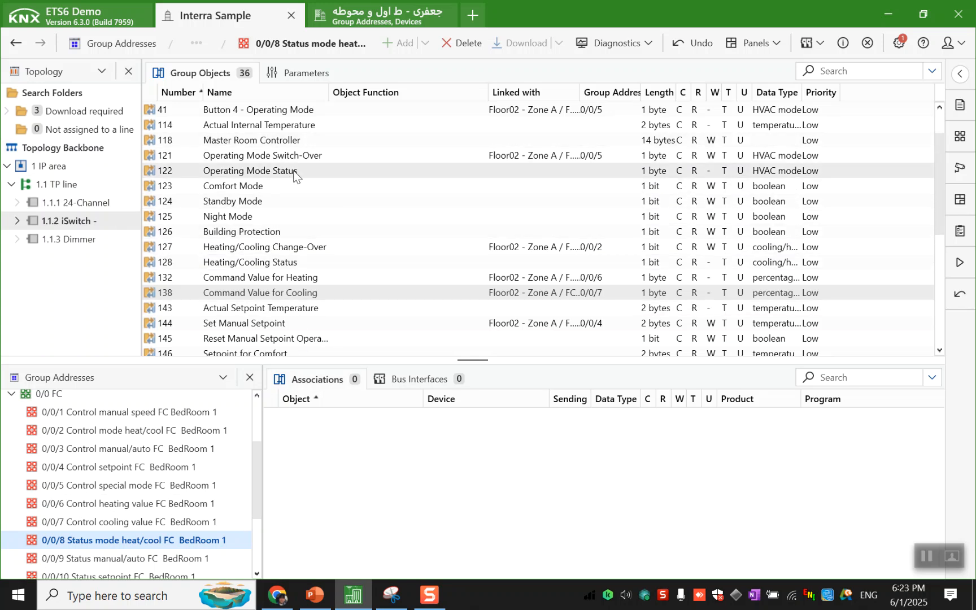
drag(286, 263, 289, 470)
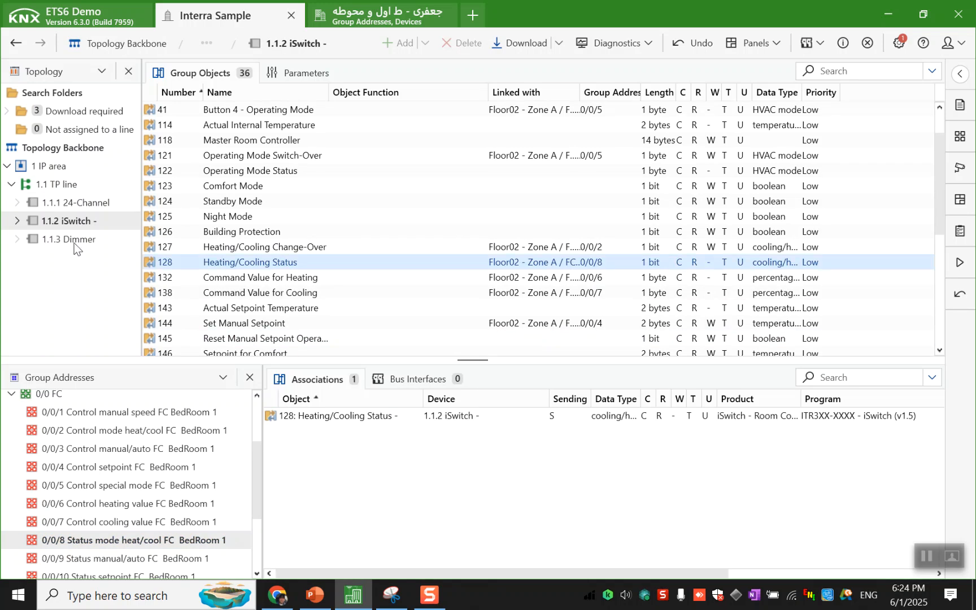
scroll(166, 486, down, 2)
click(169, 448)
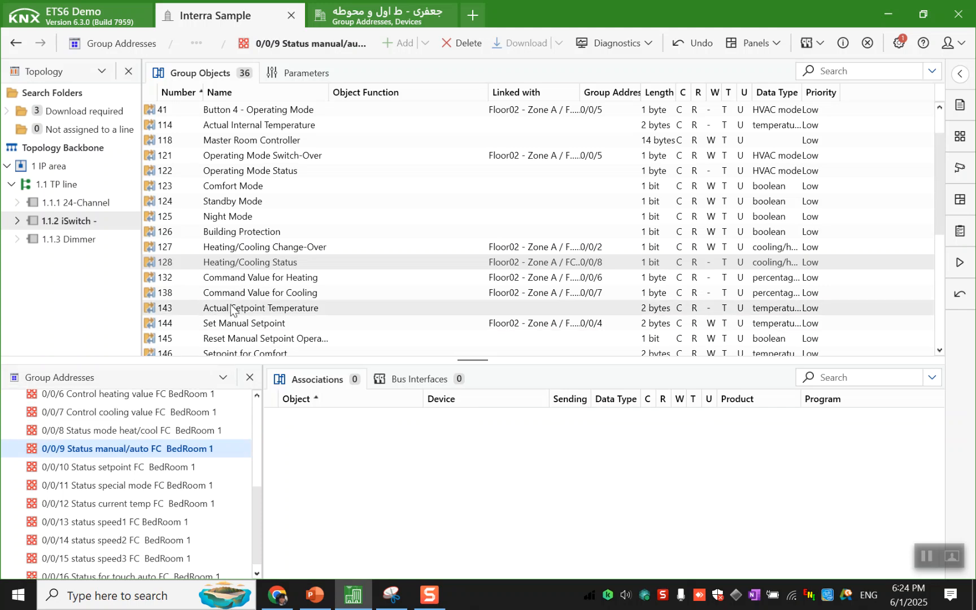
scroll(243, 284, down, 6)
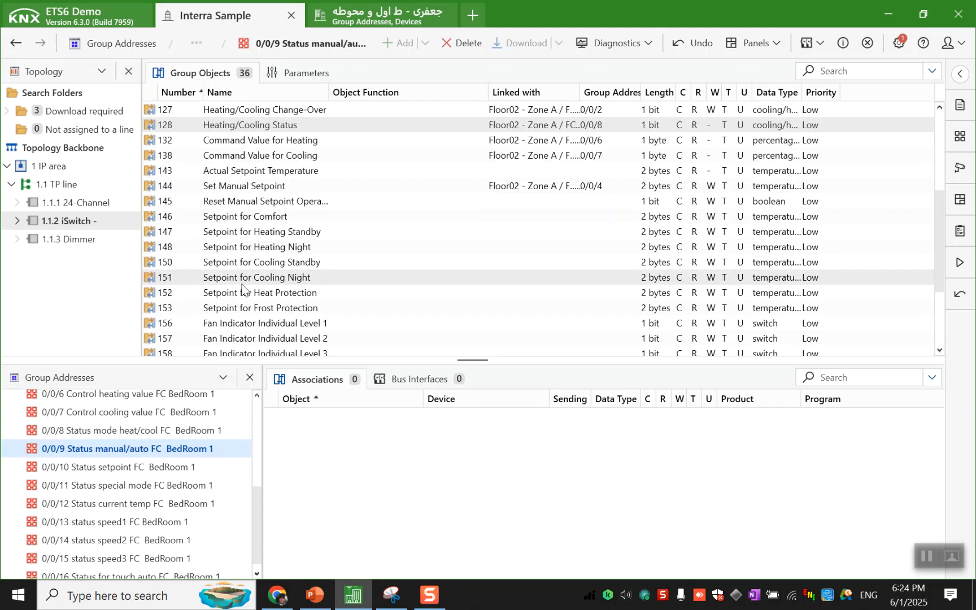
click(253, 247)
drag(253, 247, 349, 460)
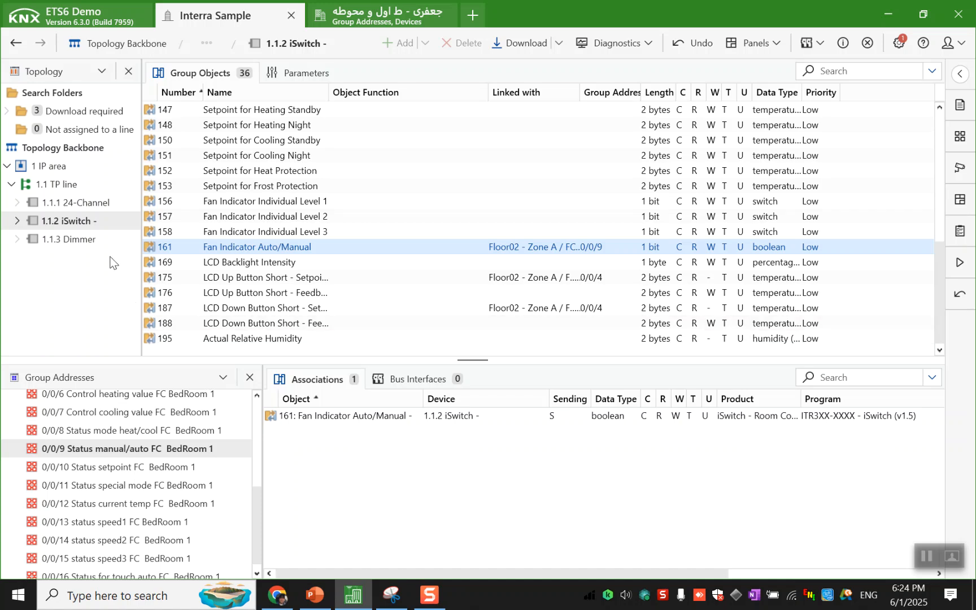
Link the 24-Channel actuator's Out1+2+3+4 Man./Constant Fan Feedback object to group address 0/0/9
click(104, 203)
scroll(394, 152, up, 10)
drag(404, 277, 405, 472)
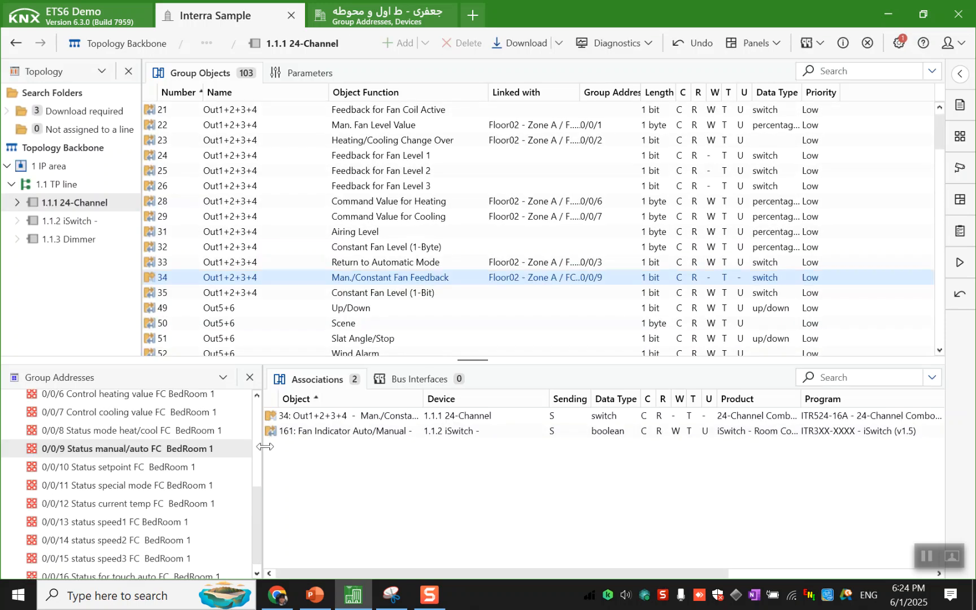
Link the iSwitch's Actual Setpoint Temperature object to group address 0/0/10 Status setpoint FC BedRoom 1
click(228, 470)
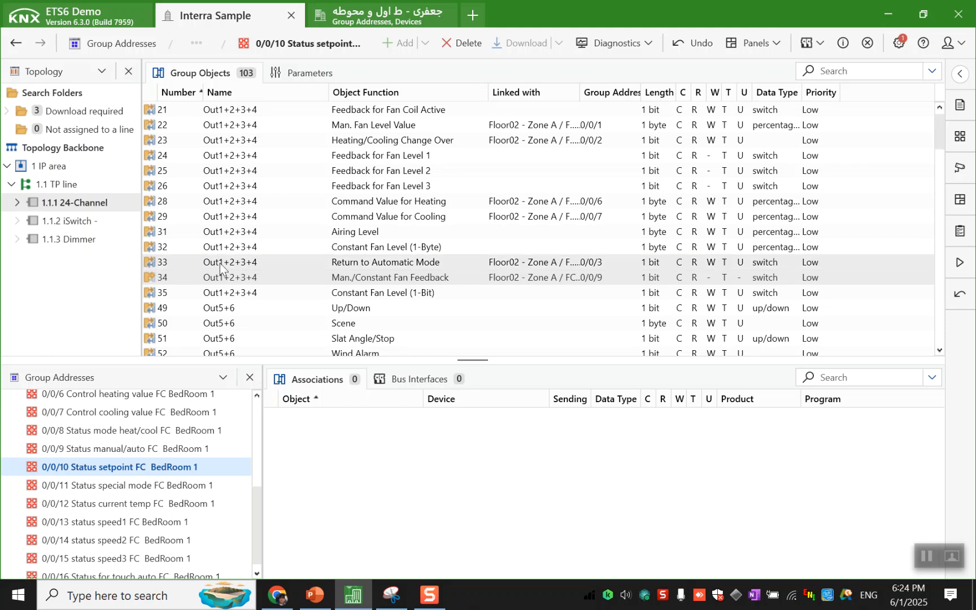
click(131, 222)
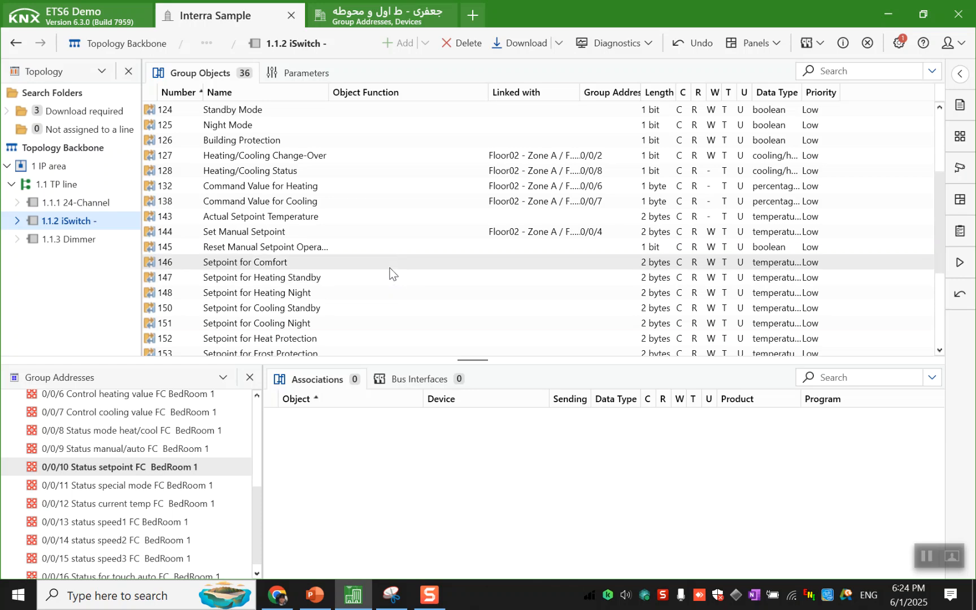
scroll(394, 273, down, 2)
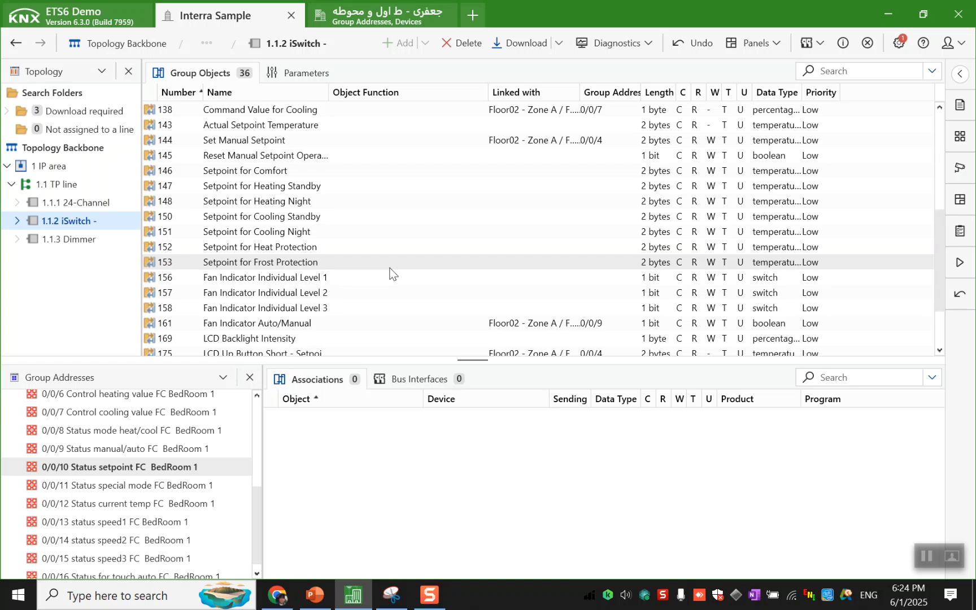
scroll(393, 273, down, 2)
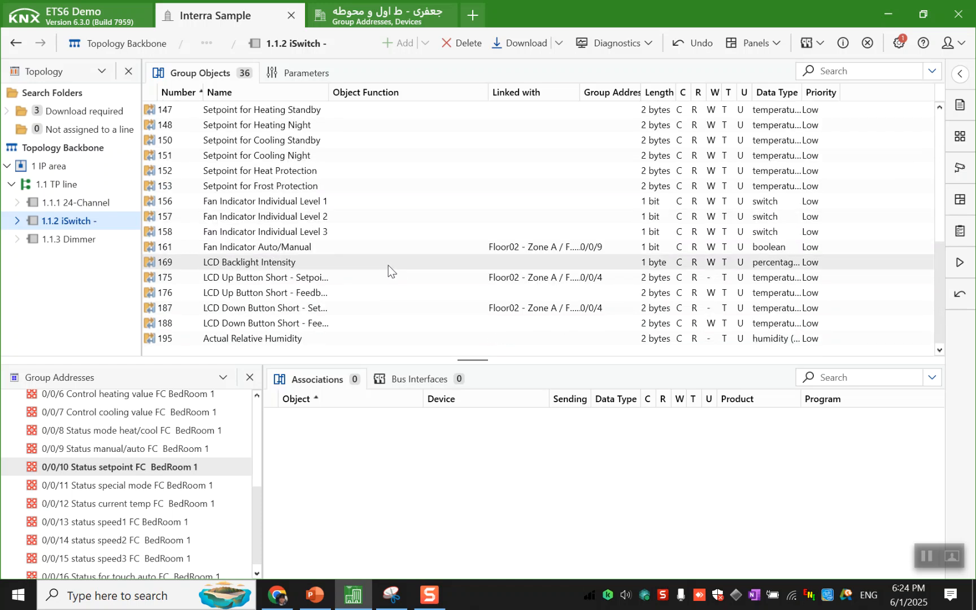
scroll(374, 253, up, 9)
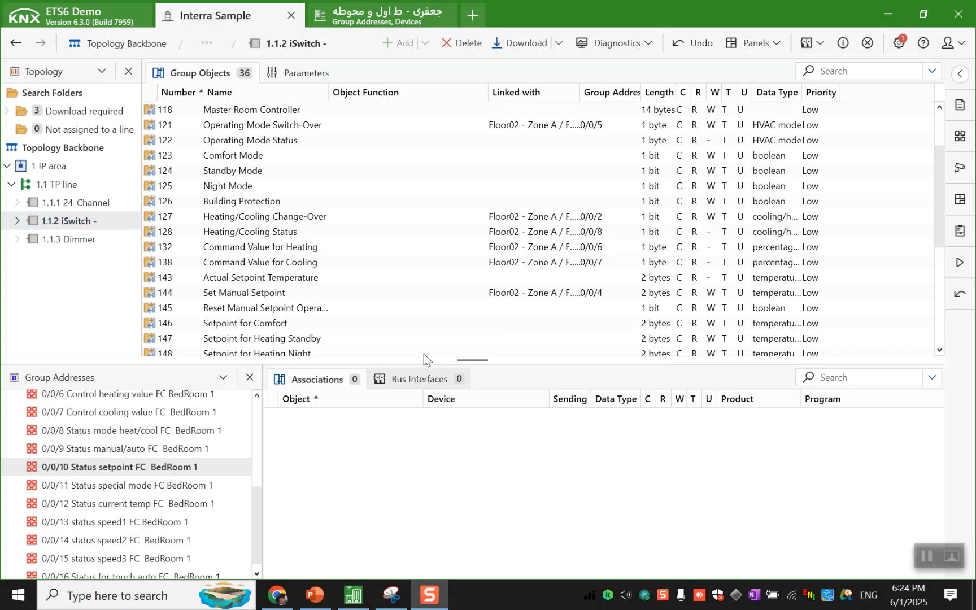
click(376, 280)
drag(377, 280, 402, 461)
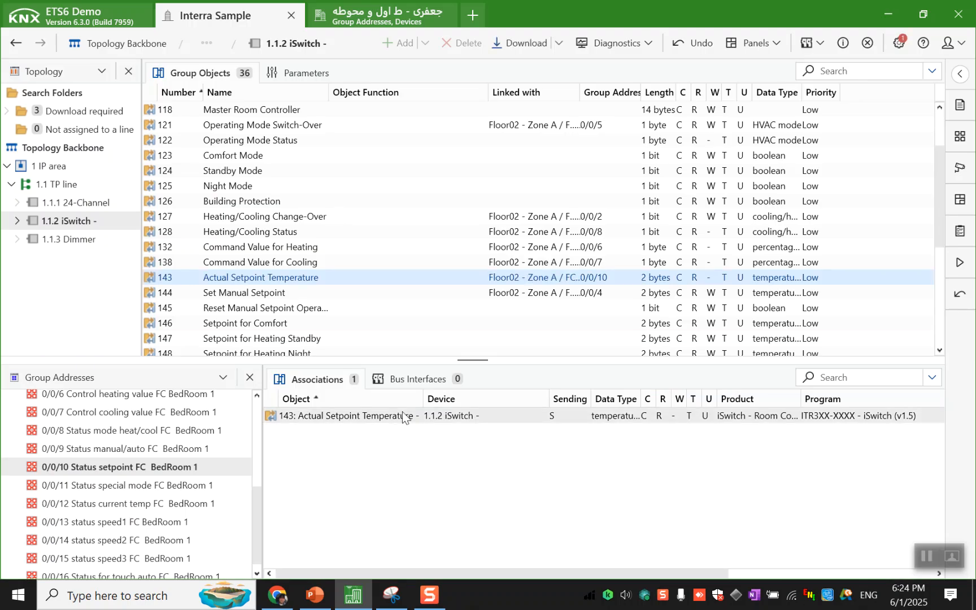
Link the iSwitch's LCD Up Button Short and LCD Down Button Short feedback setpoint objects to group address 0/0/10
scroll(410, 346, down, 4)
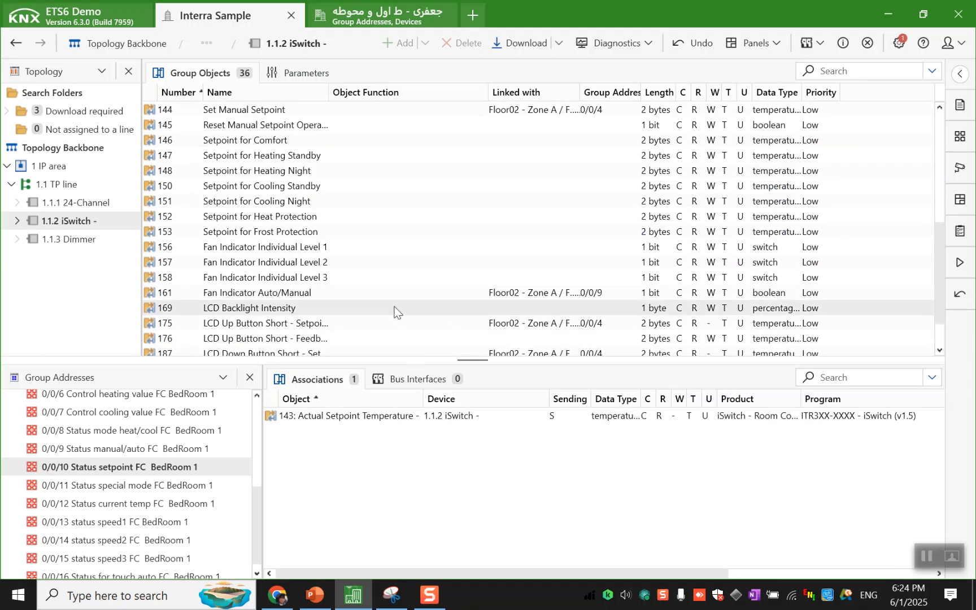
scroll(392, 308, down, 1)
click(379, 297)
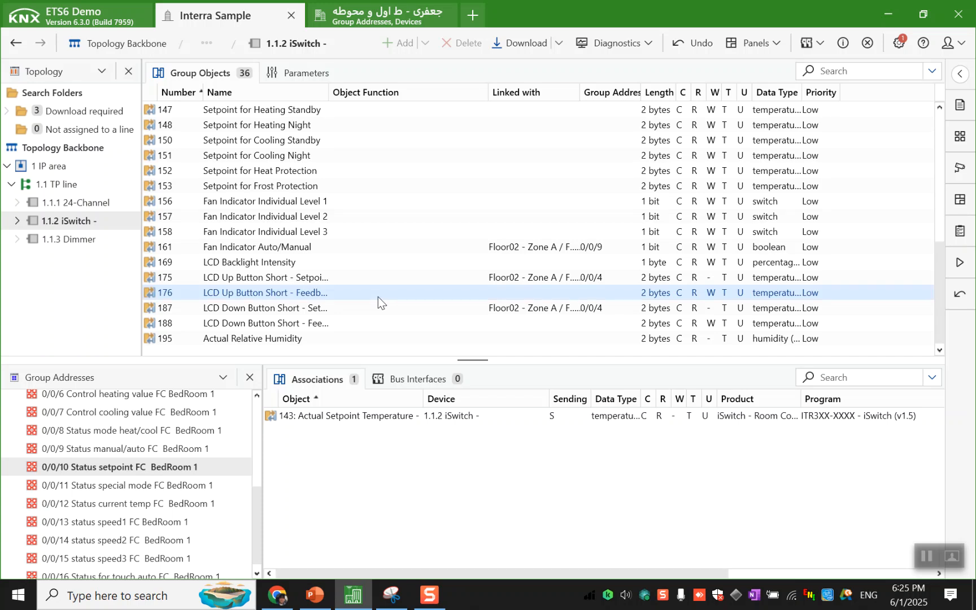
ctrl+click(348, 319)
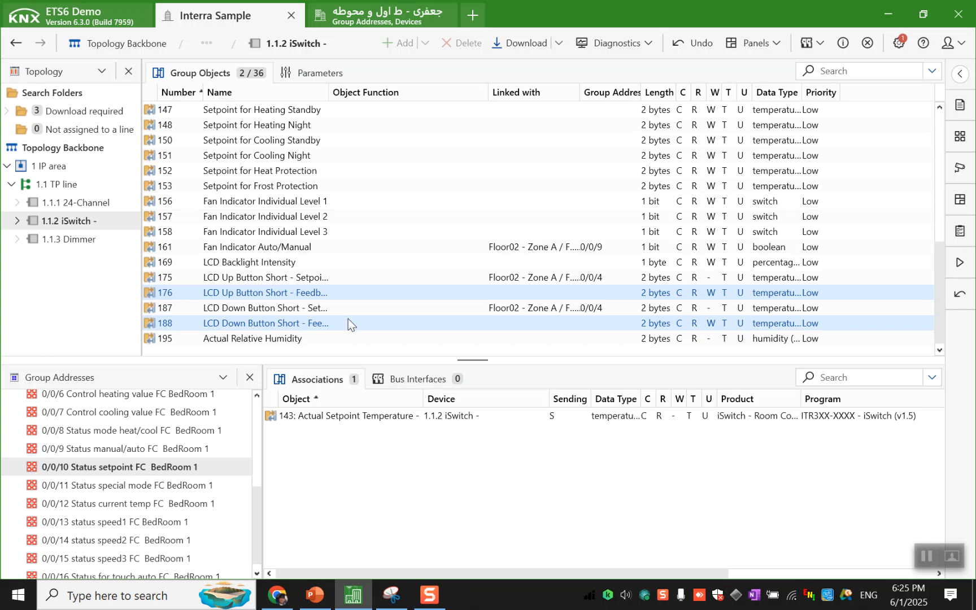
drag(348, 318, 341, 443)
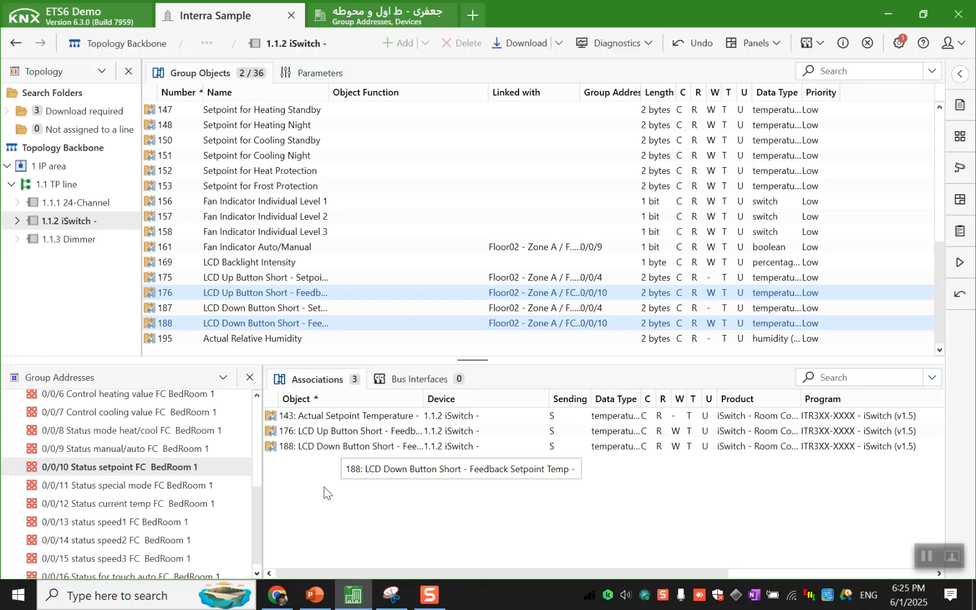
Link the iSwitch's Operating Mode Status object to group address 0/0/11 Status special mode FC BedRoom 1
click(240, 486)
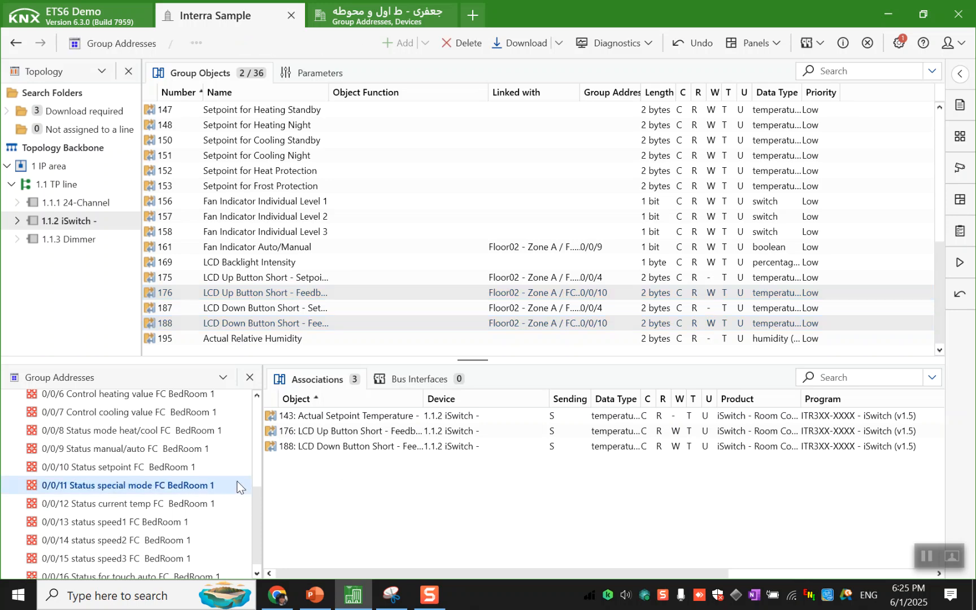
scroll(259, 161, up, 4)
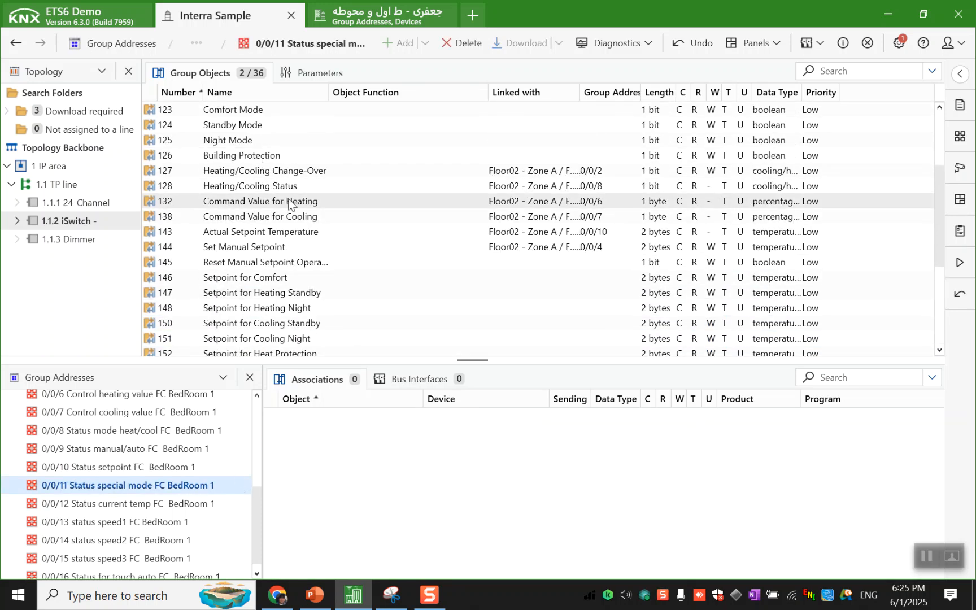
scroll(294, 170, up, 1)
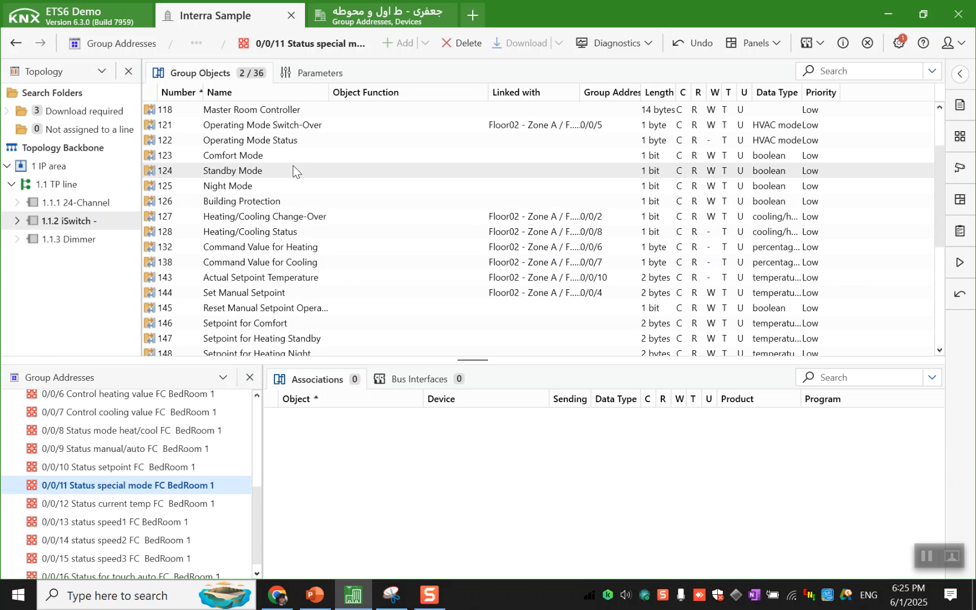
click(300, 144)
drag(300, 145, 344, 458)
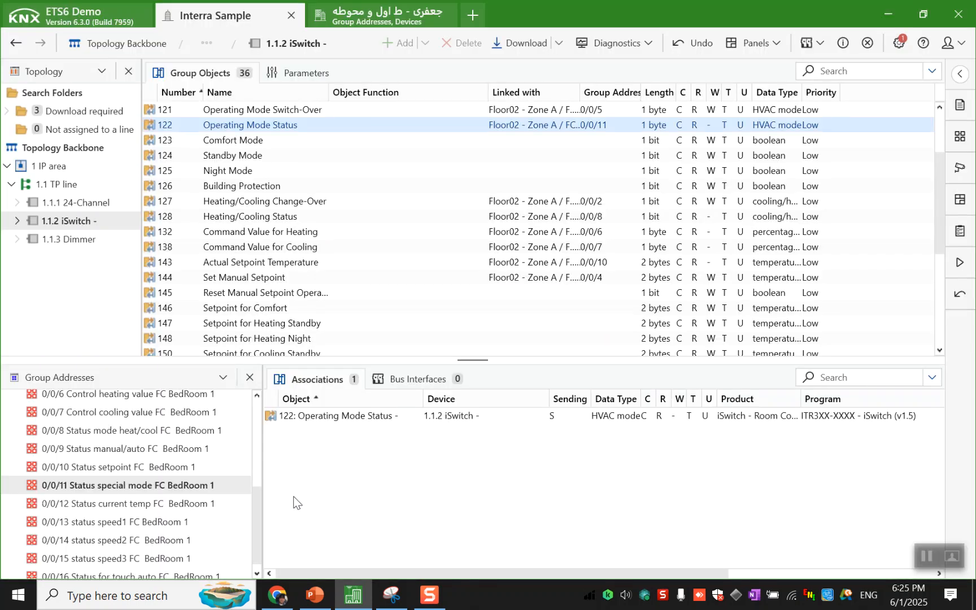
Link the iSwitch's Actual Internal Temperature object to group address 0/0/12 Status current temp FC BedRoom 1
click(200, 503)
scroll(340, 235, up, 2)
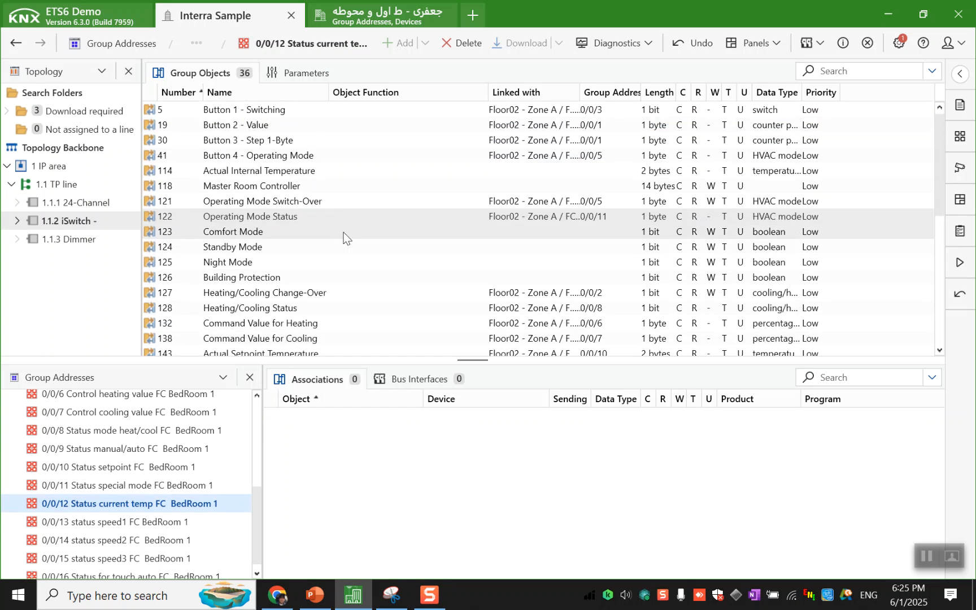
drag(348, 173, 335, 451)
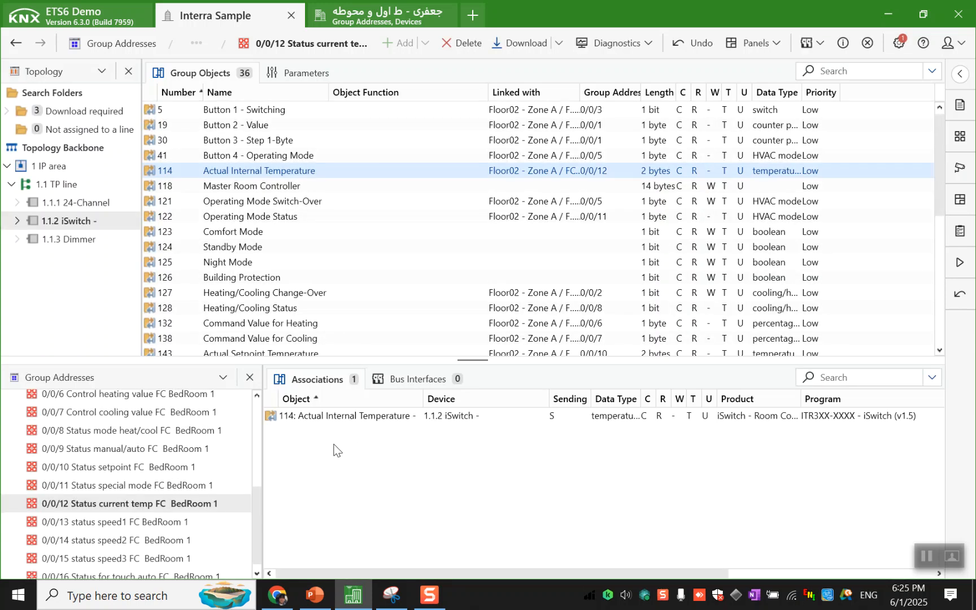
Link the 24-Channel actuator's Out1+2+3+4 Feedback for Fan Level 1 object to 0/0/13 status speed1 FC BedRoom 1
click(220, 515)
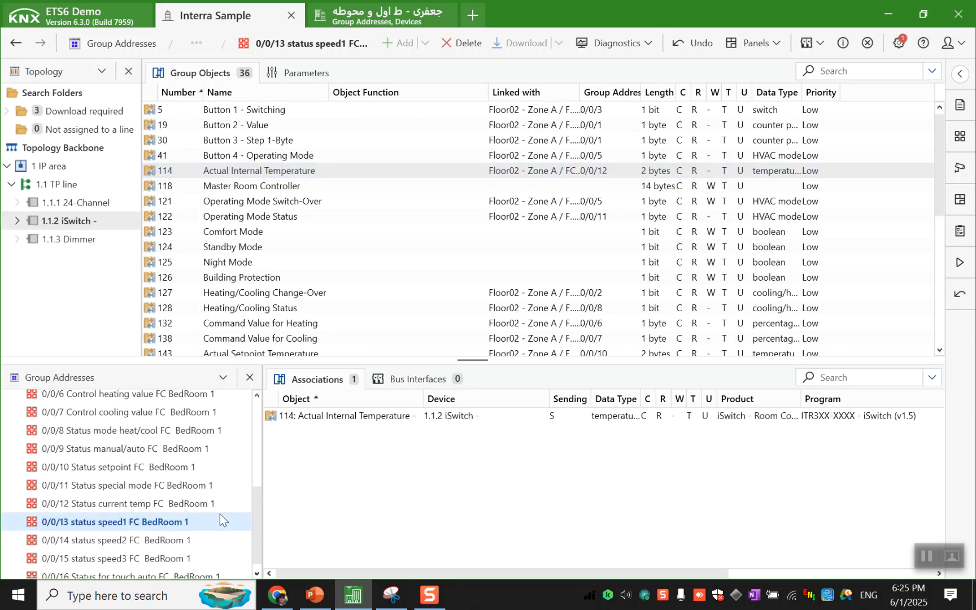
scroll(311, 317, down, 5)
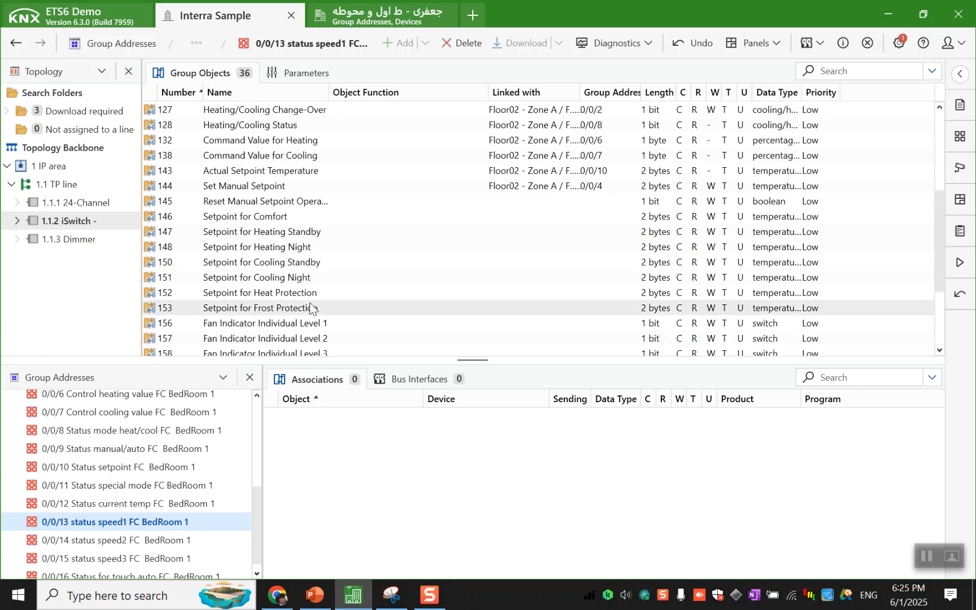
click(99, 203)
scroll(330, 221, up, 10)
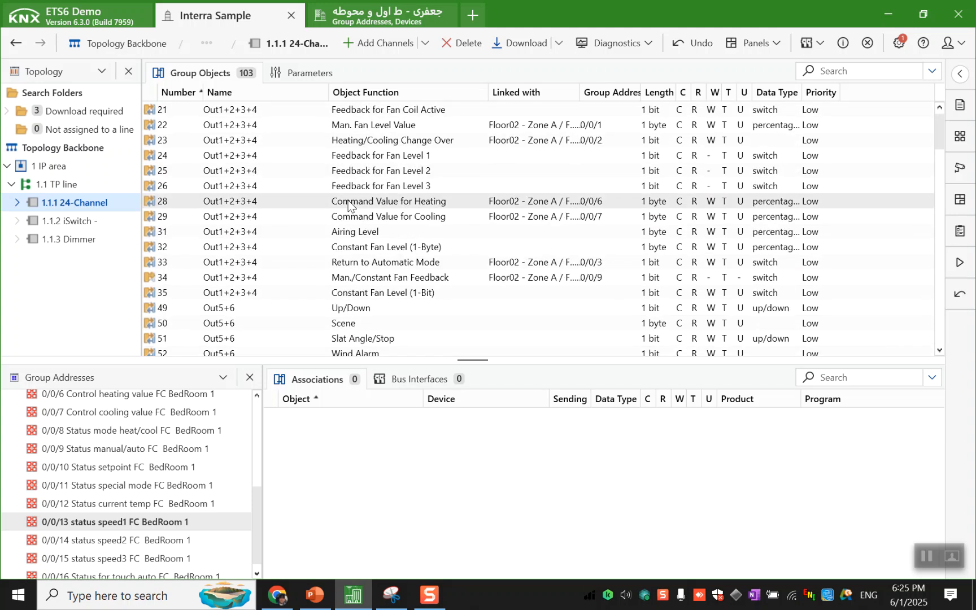
drag(365, 154, 303, 460)
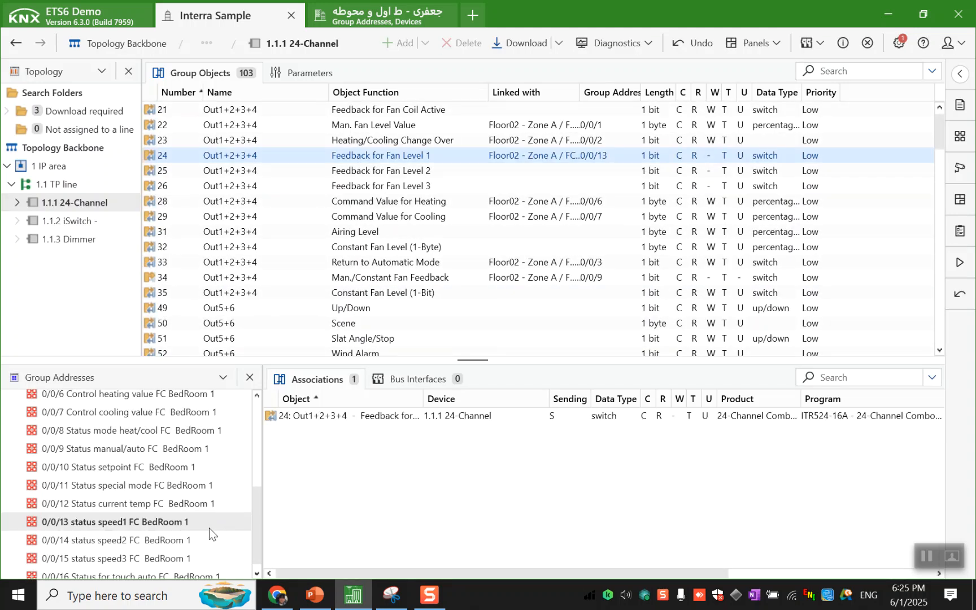
Link the actuator's Feedback for Fan Level 2 object to 0/0/14 status speed2 and Feedback for Fan Level 3 to 0/0/15 status speed3
click(200, 538)
drag(373, 171, 316, 459)
click(186, 559)
click(384, 186)
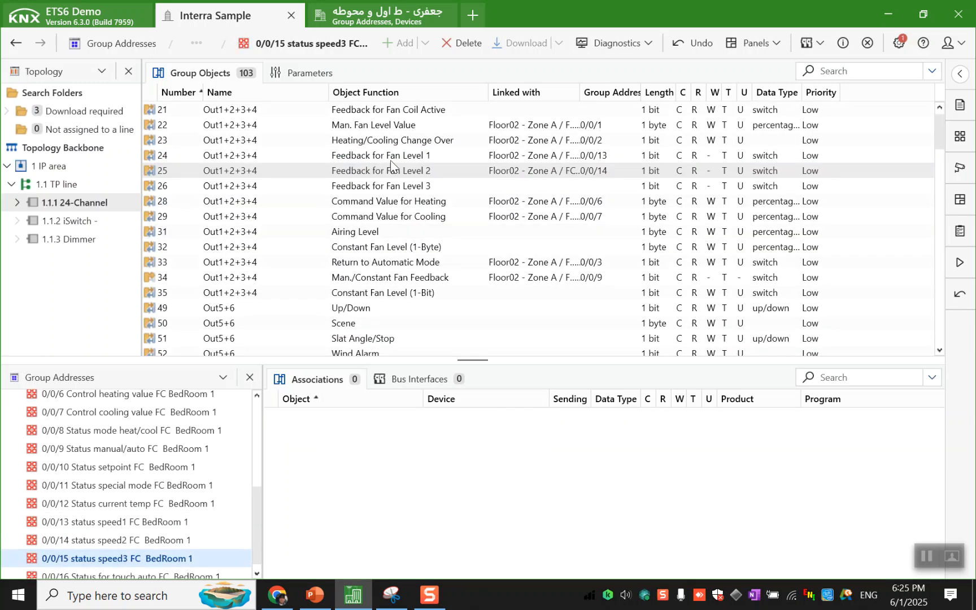
drag(385, 186, 274, 455)
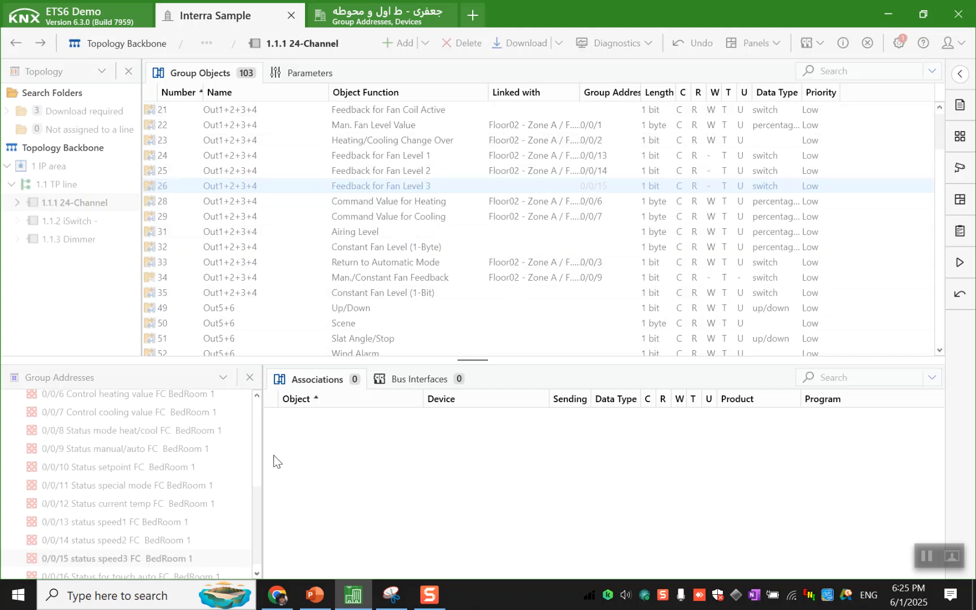
Link the iSwitch's Fan Indicator Individual Level 3 object to group address 0/0/15 status speed3 FC BedRoom 1
click(95, 227)
scroll(328, 314, down, 5)
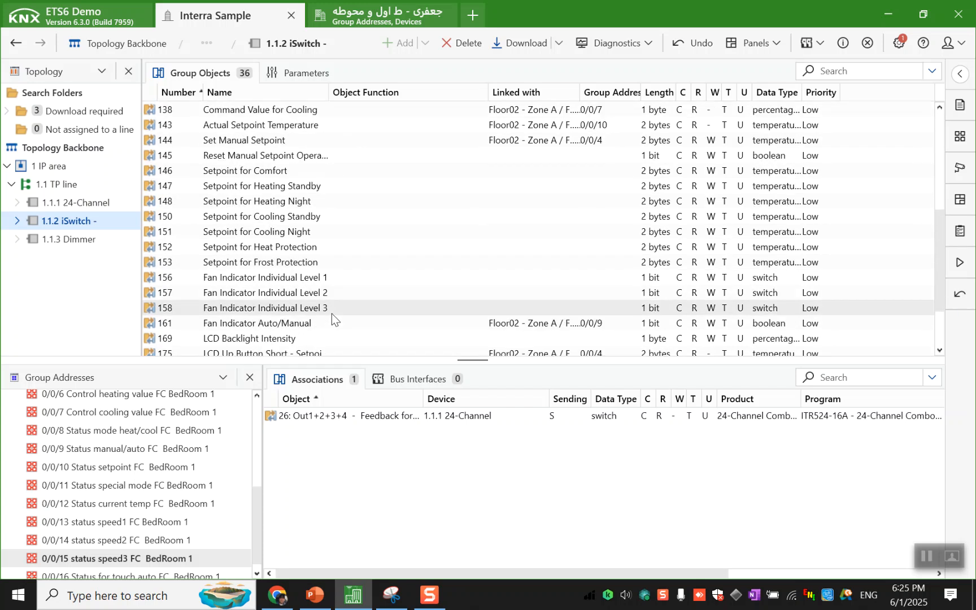
drag(335, 302, 323, 436)
Link the iSwitch's Fan Indicator Individual Level 2 object to 0/0/14 status speed2 and Individual Level 1 to 0/0/13 status speed1
click(204, 539)
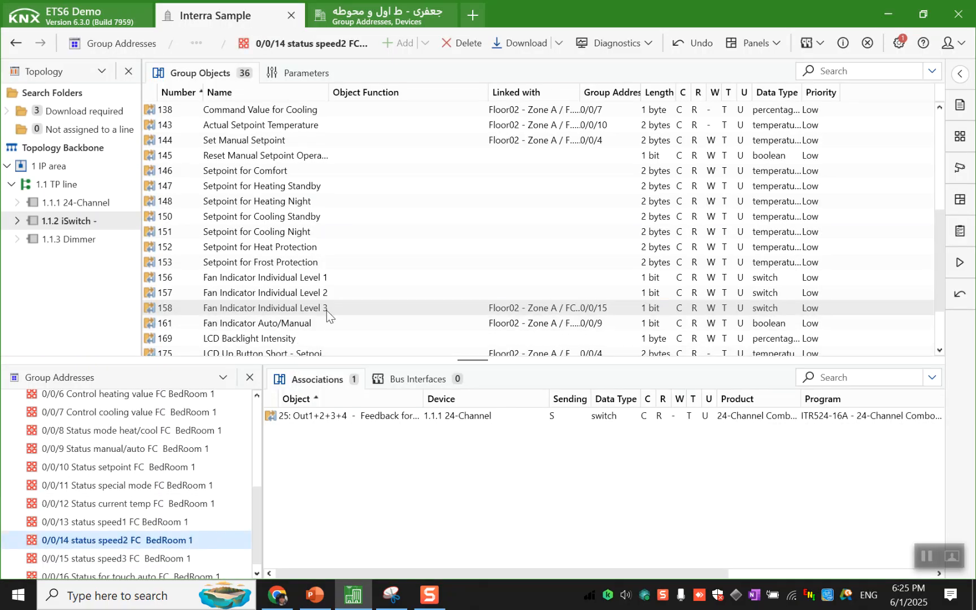
drag(339, 294, 339, 489)
click(226, 519)
drag(362, 260, 317, 455)
Enlarge the group address area and review the 0/0 FC addresses and the 24-Channel actuator's linked group objects
scroll(179, 493, down, 1)
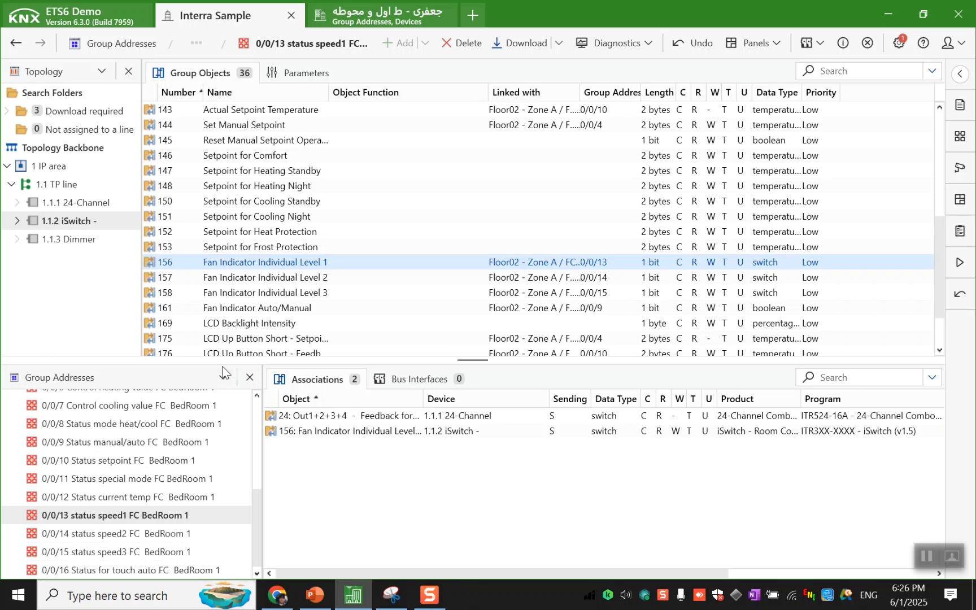
drag(222, 362, 213, 329)
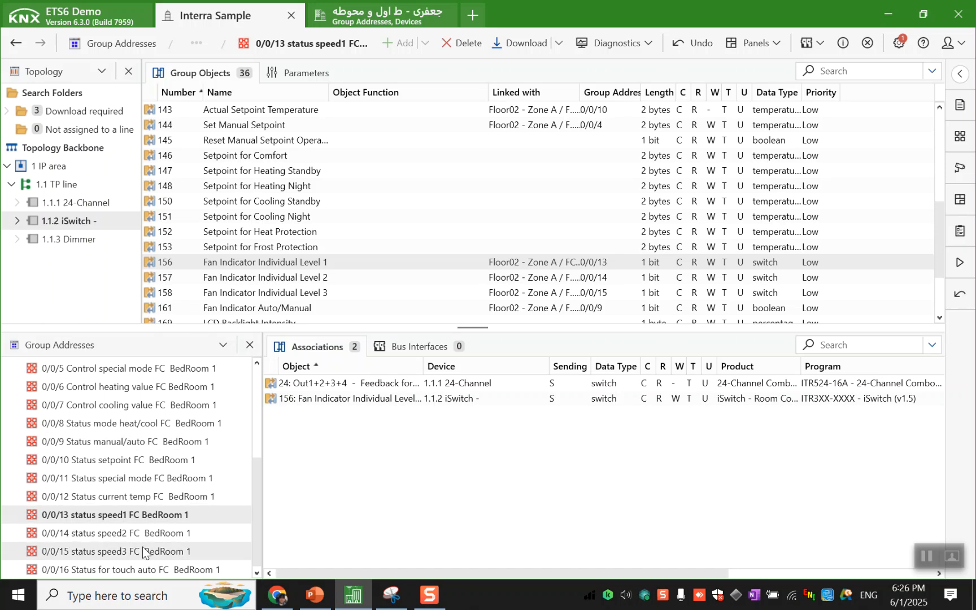
click(136, 571)
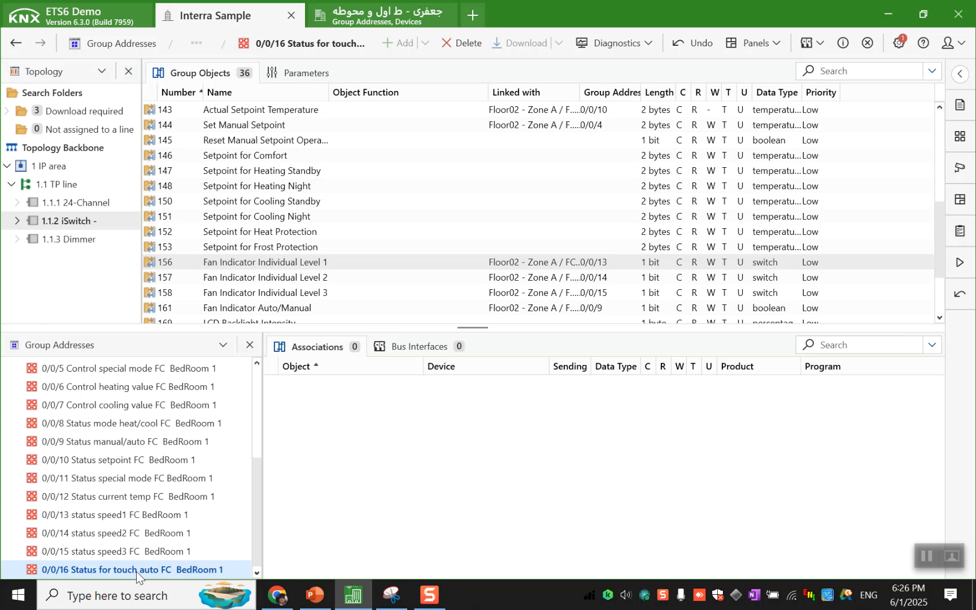
scroll(144, 498, up, 3)
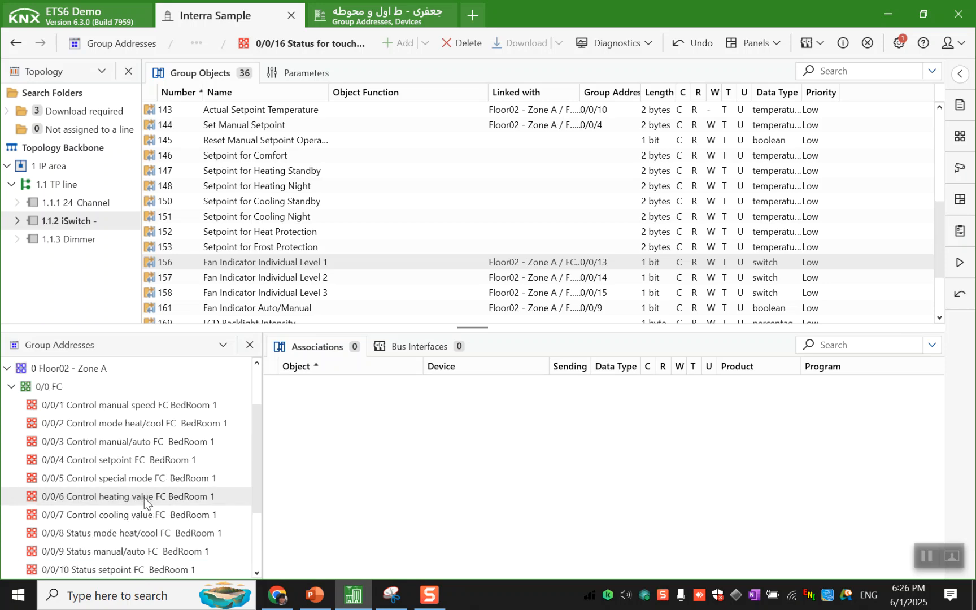
click(135, 436)
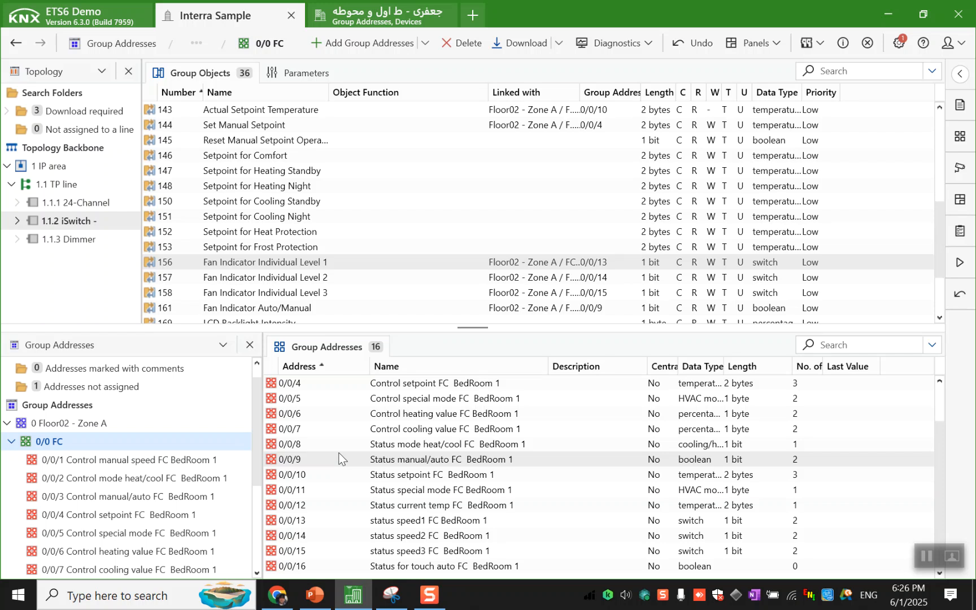
scroll(339, 459, up, 1)
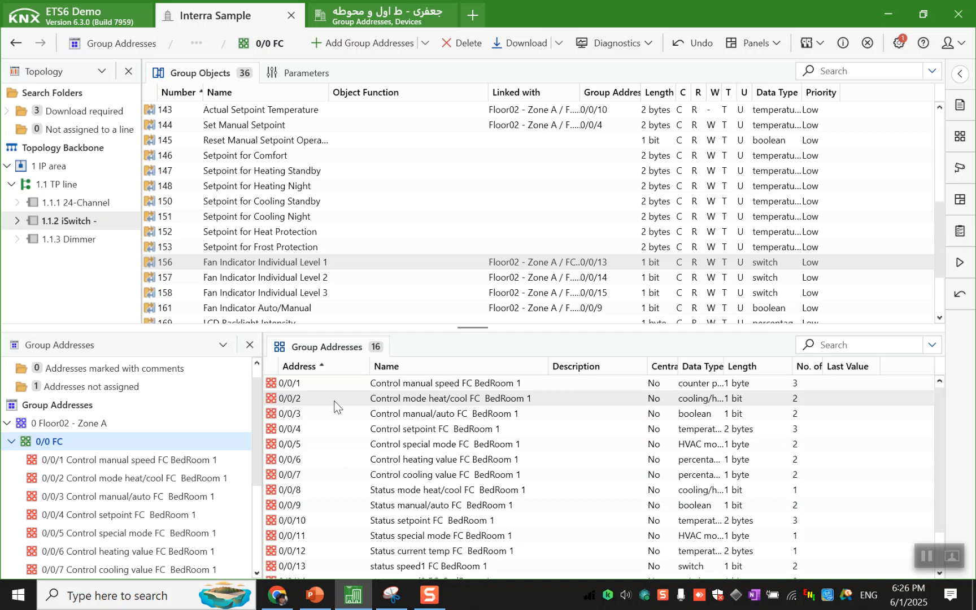
mouse_move(335, 595)
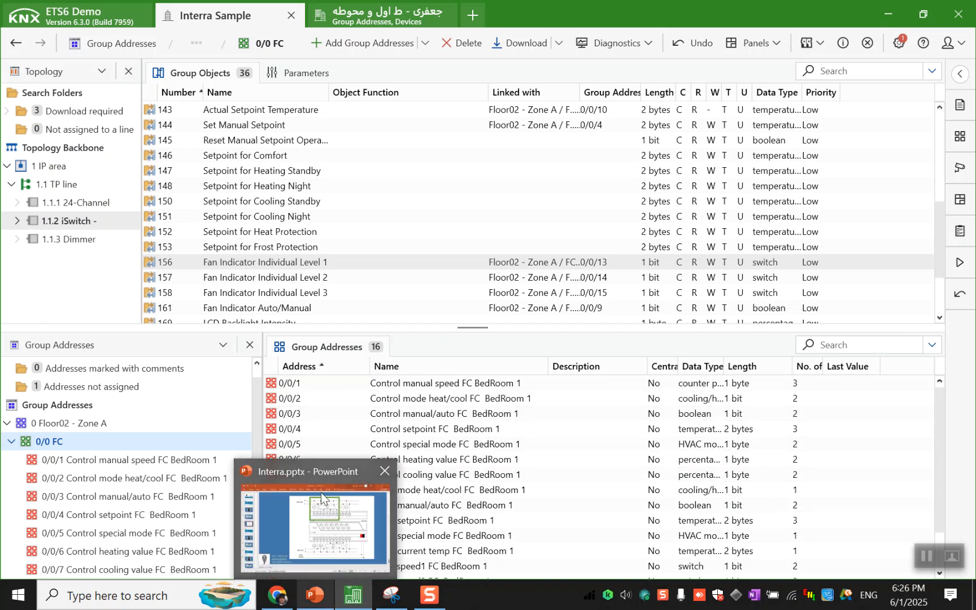
click(131, 205)
click(122, 224)
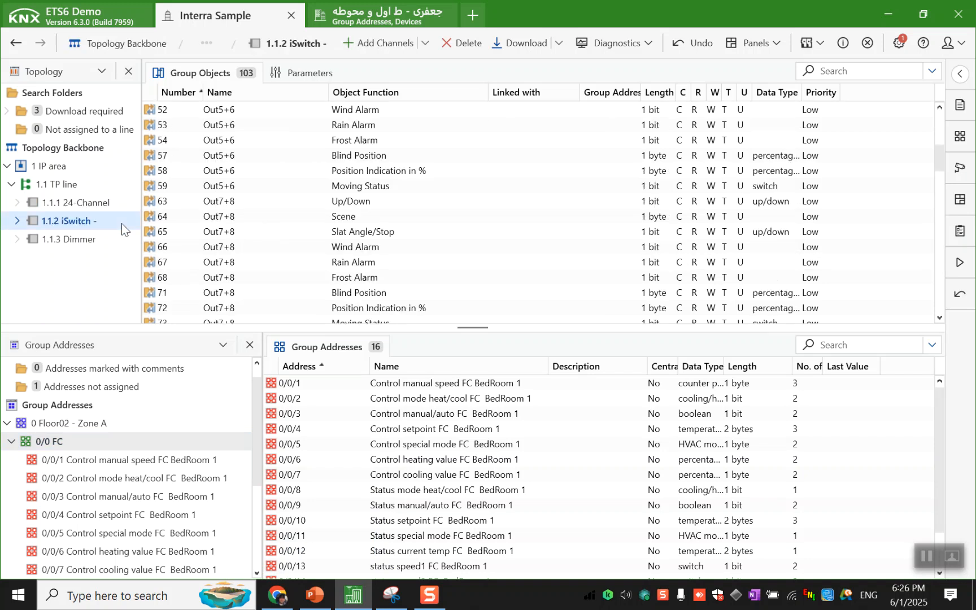
click(120, 209)
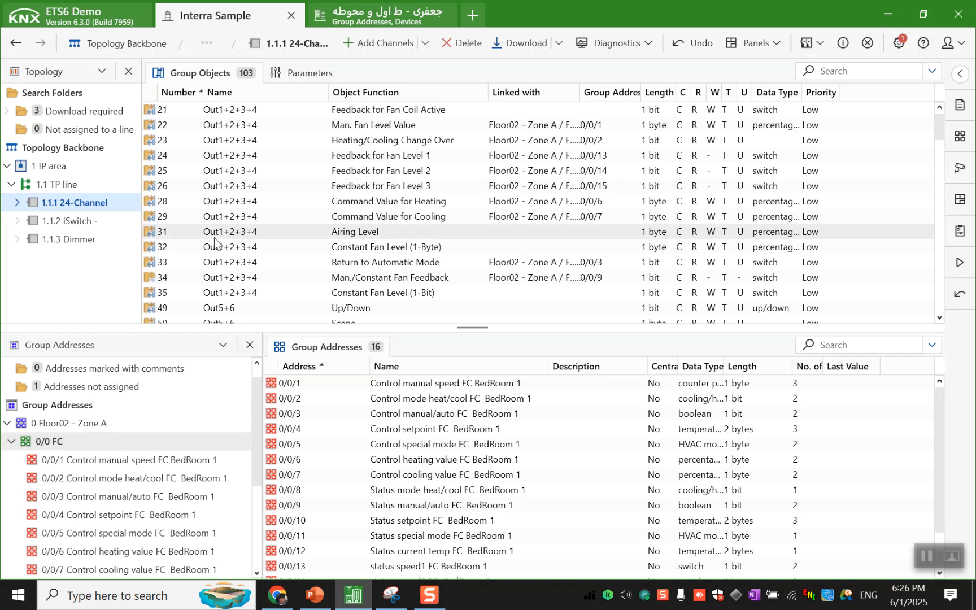
Switch to the Interra.pptx presentation in PowerPoint and browse the slides following the actuator wiring diagram
click(314, 594)
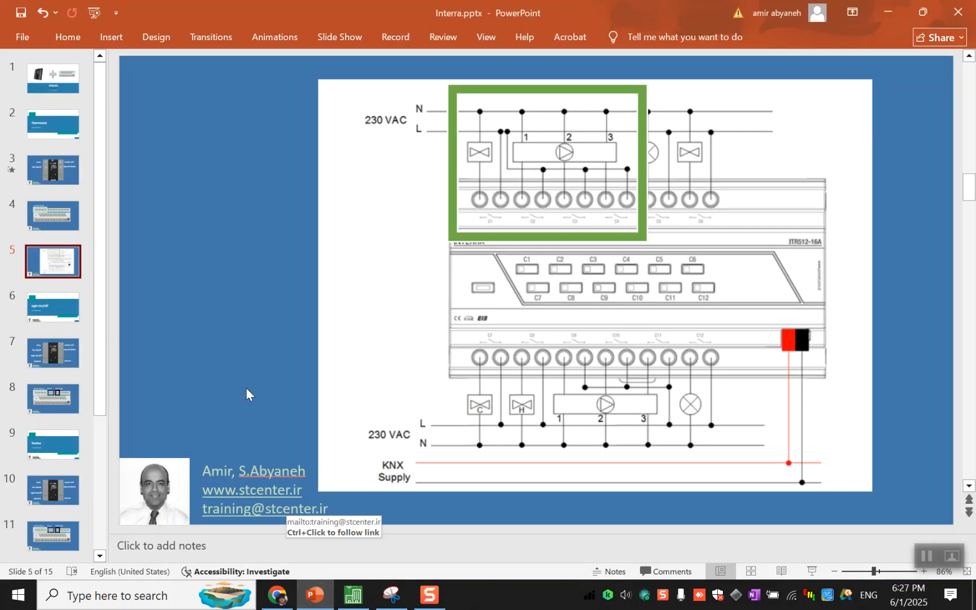
scroll(62, 509, down, 5)
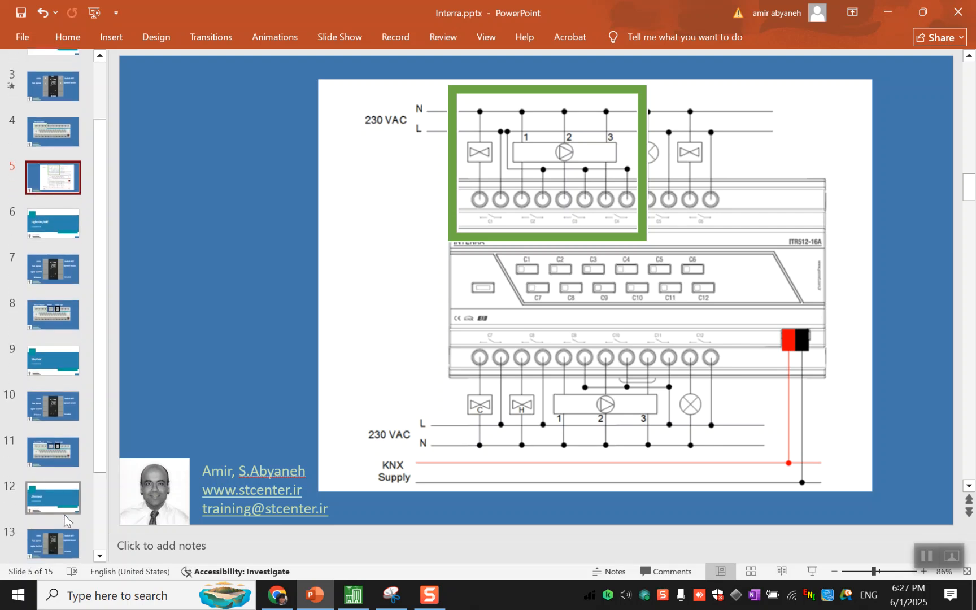